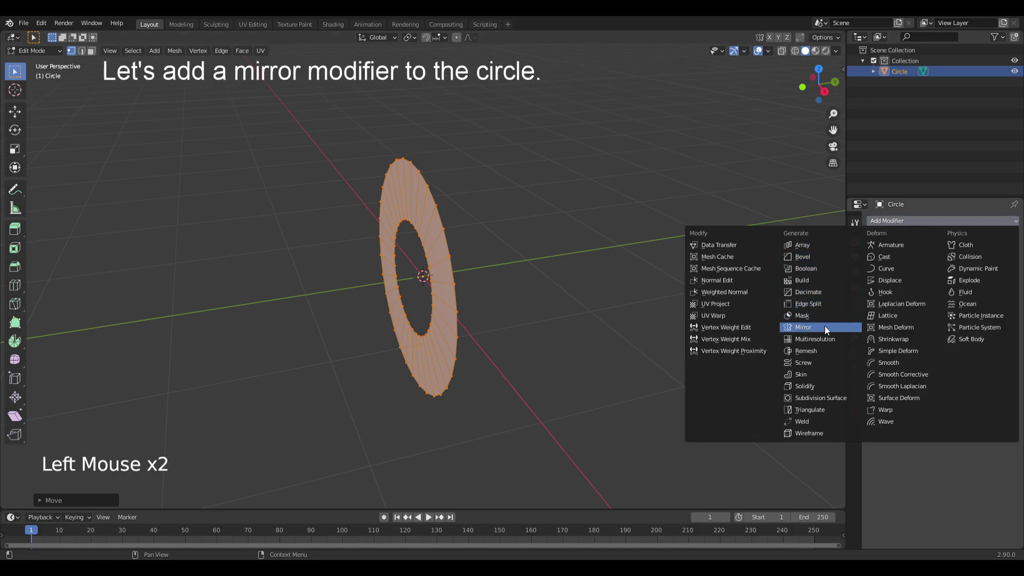
Add a Mirror modifier to the flat ring, mirroring only along the Y axis with Clipping enabled
left_click(802, 327)
left_click(963, 255)
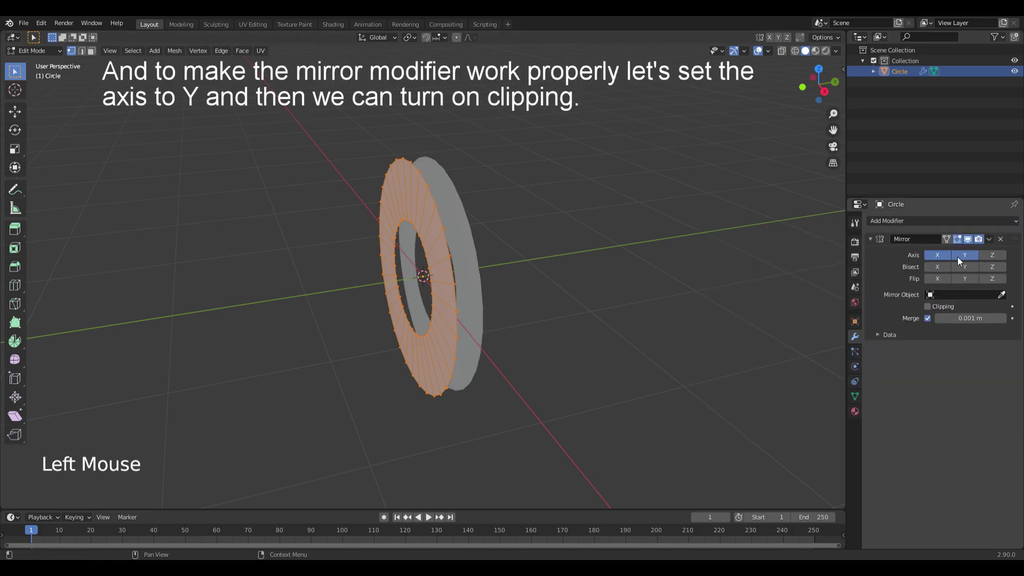
left_click(937, 255)
Extrude the ring's outer and inner edge loops toward the mirror centre until the mesh closes
key("2")
middle_click_drag(484, 205, 441, 196)
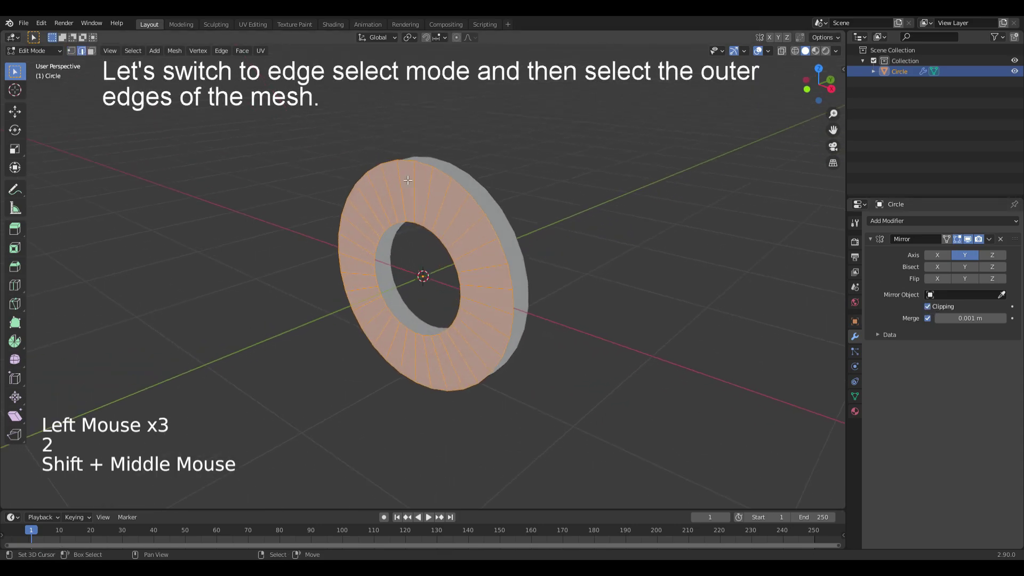
key("alt+a")
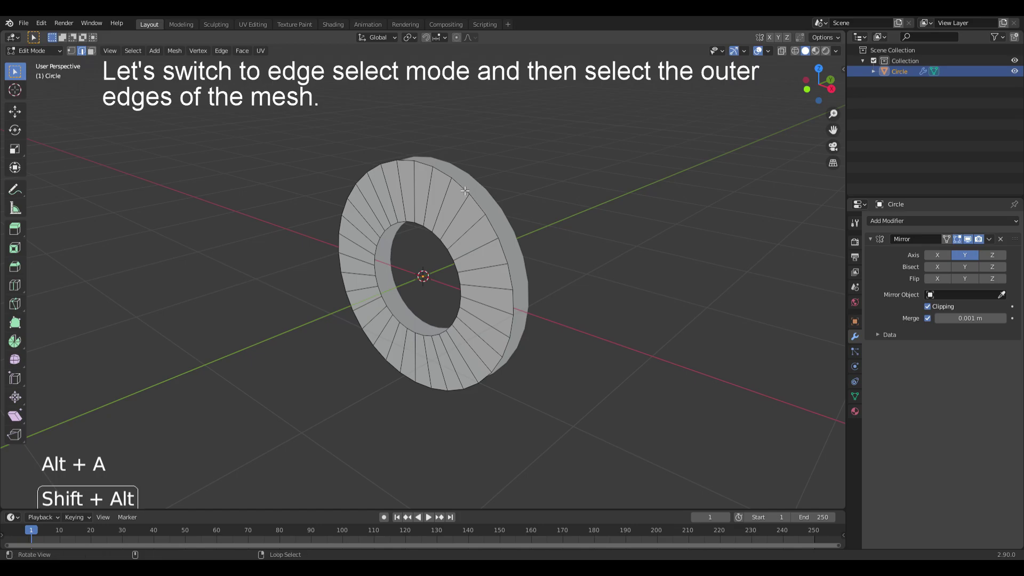
right_click(465, 190, "alt+shift")
right_click(439, 240, "alt+shift")
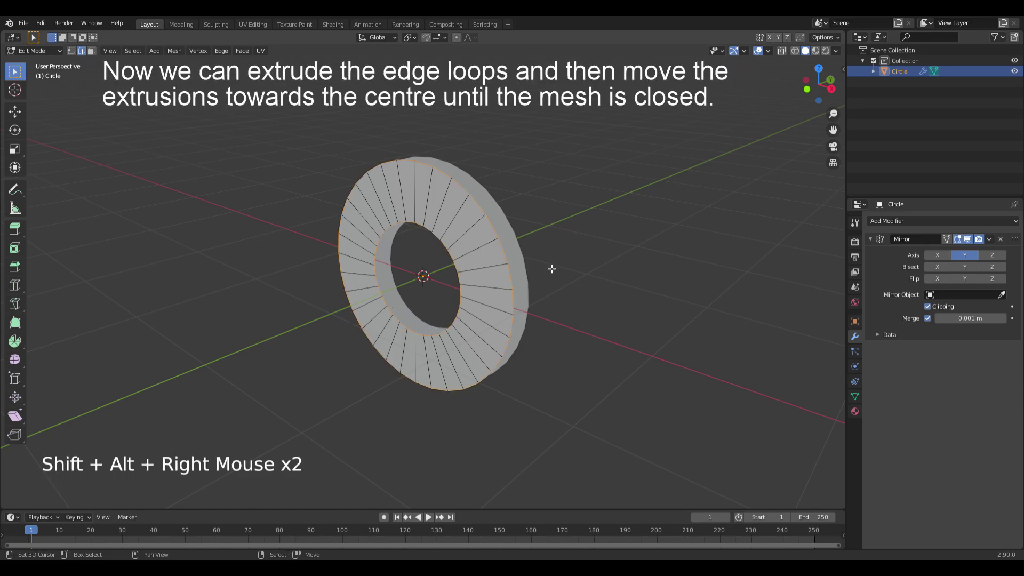
key("e")
right_click(617, 255)
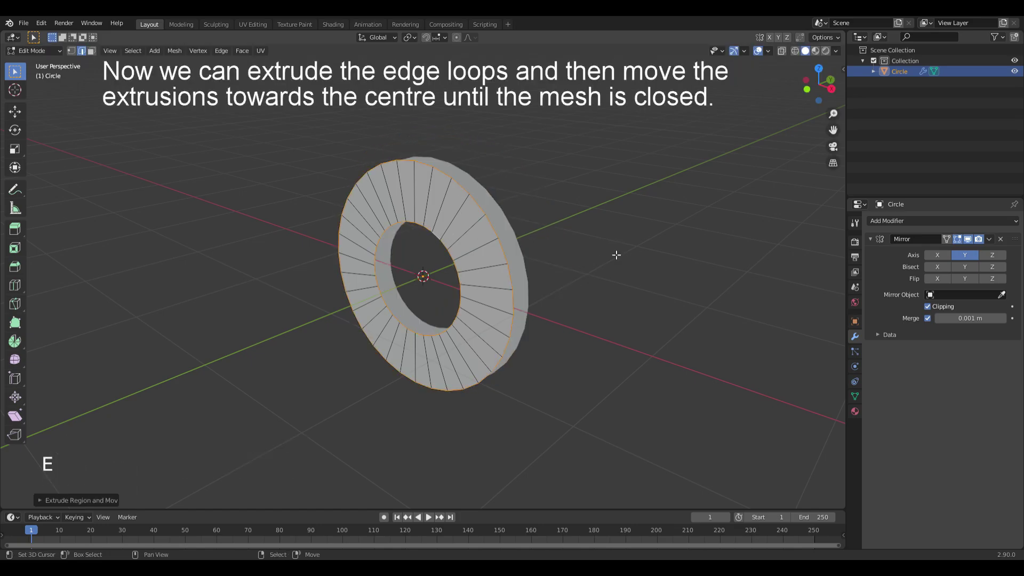
key("g")
left_click(495, 259)
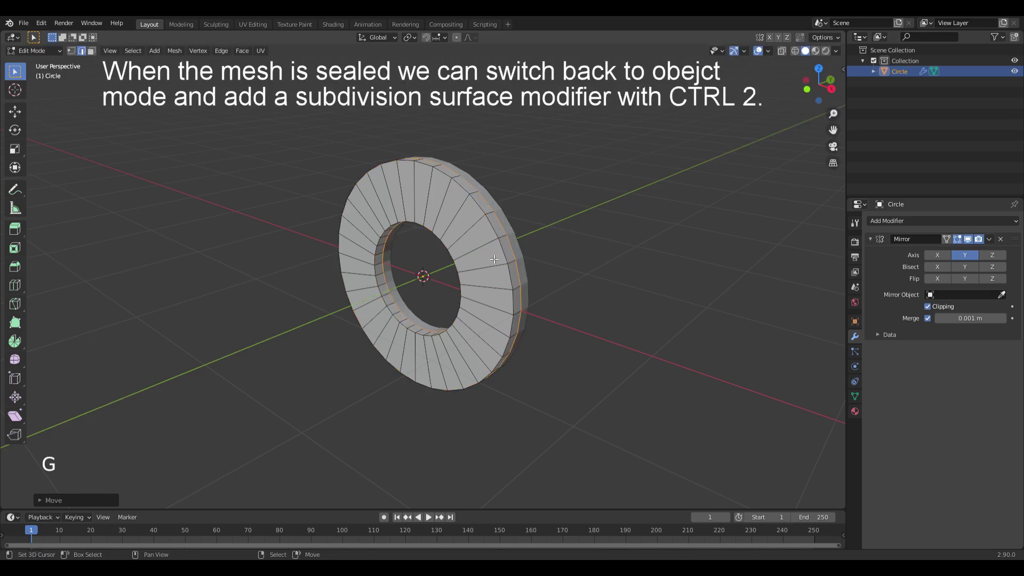
Add a level 2 Subdivision Surface modifier and place loop cuts on the ring's face near its inner and outer edges
key("Tab")
key("ctrl+2")
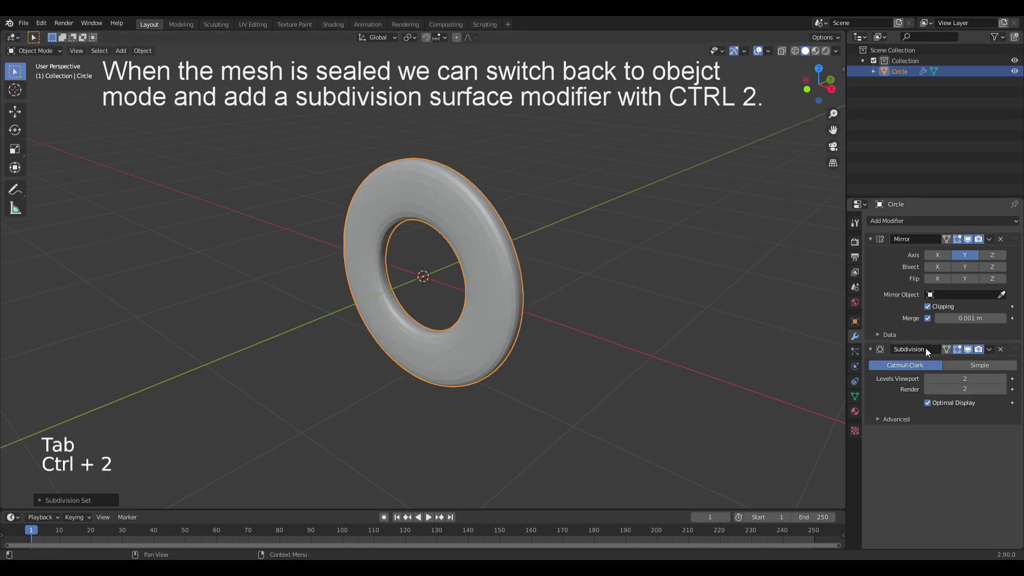
key("Tab")
left_click(479, 236)
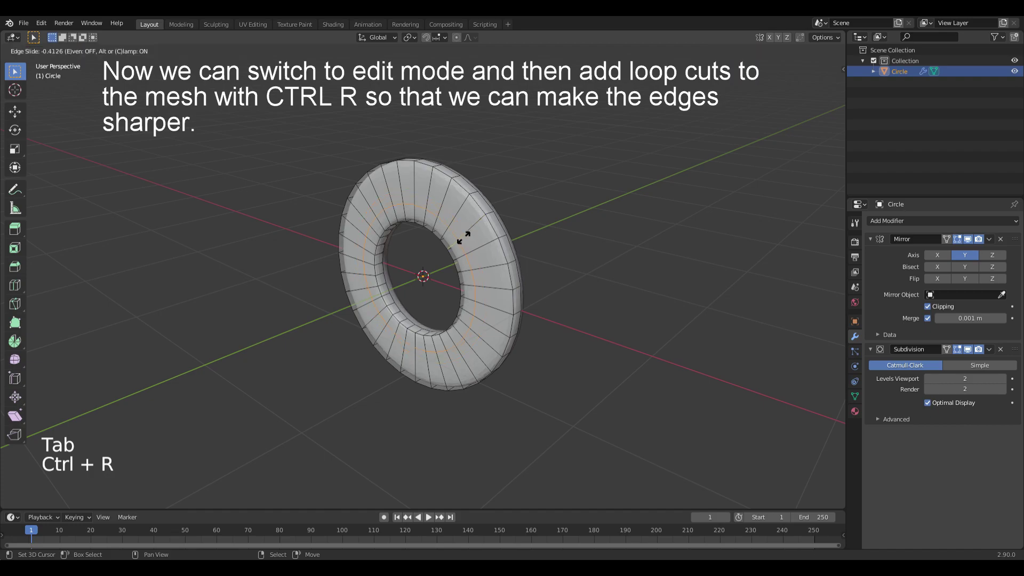
left_click(458, 245)
key("ctrl+r")
left_click(478, 234)
left_click(495, 229)
Add sharpening loop cuts on the ring's outer and inner rims, close to the edges of its face
middle_click_drag(573, 241, 531, 248, "shift")
key("ctrl+r")
left_click(452, 245)
left_click(444, 245)
middle_click_drag(437, 248, 455, 250, "shift")
key("ctrl+r")
left_click(399, 292)
left_click(395, 292)
Shade the ring smooth in Object Mode and apply its Mirror modifier
key("Tab")
middle_click_drag(443, 325, 453, 254, "shift")
key("w")
left_click(428, 230)
left_click(988, 242)
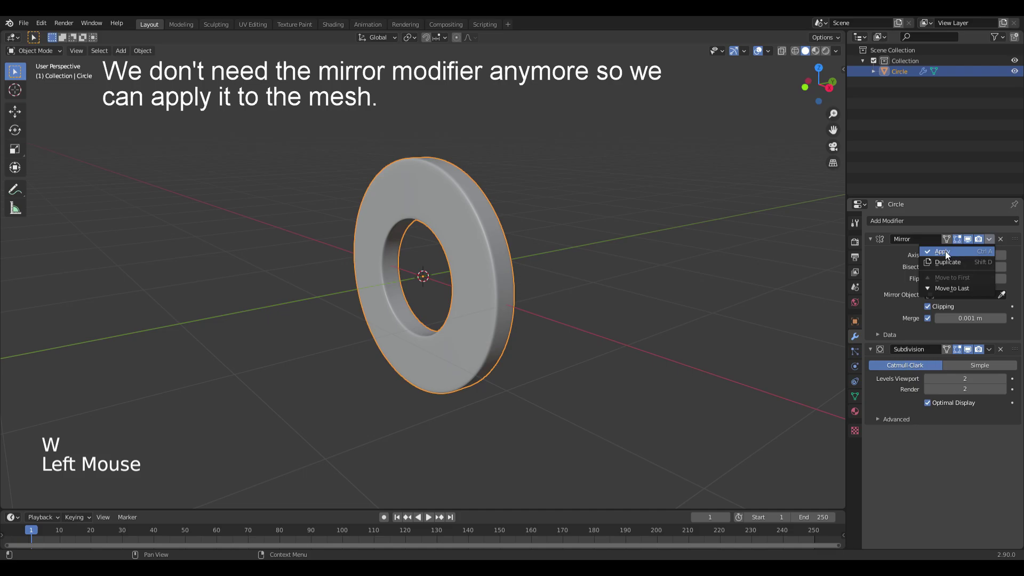
left_click(946, 251)
Display the ring's object transform properties and move the ring up 1 m along Z
middle_click_drag(587, 242, 541, 258, "shift")
left_click(854, 320)
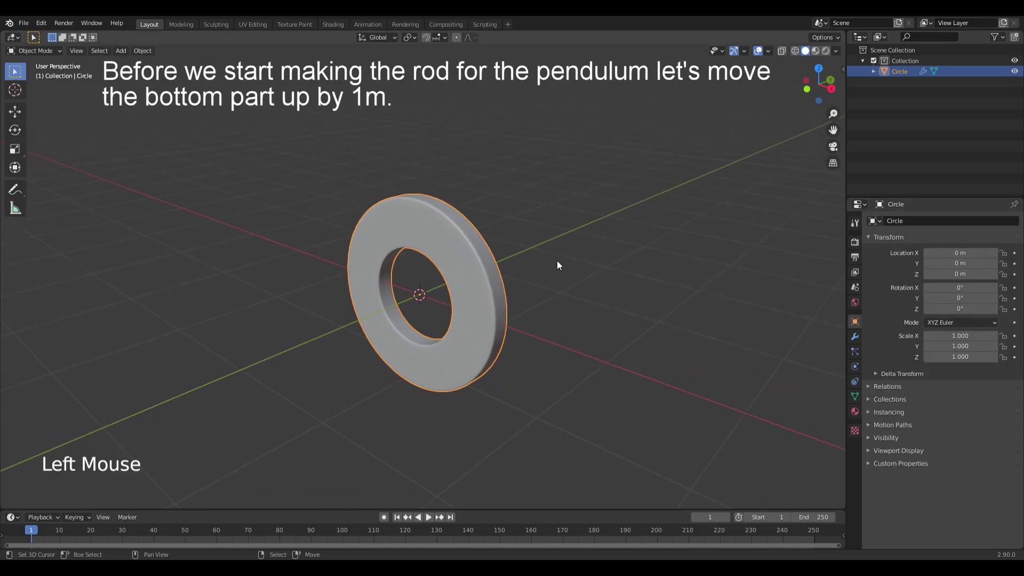
type("g1")
key("Return")
Add a cylinder for the rod, set its X and Y scale to 0.01, and move it up 2.9 m
mouse_move(542, 265)
middle_mouse_down("ctrl")
mouse_move(498, 201)
mouse_move(539, 272)
middle_mouse_up("ctrl")
key("shift+a")
mouse_move(421, 241)
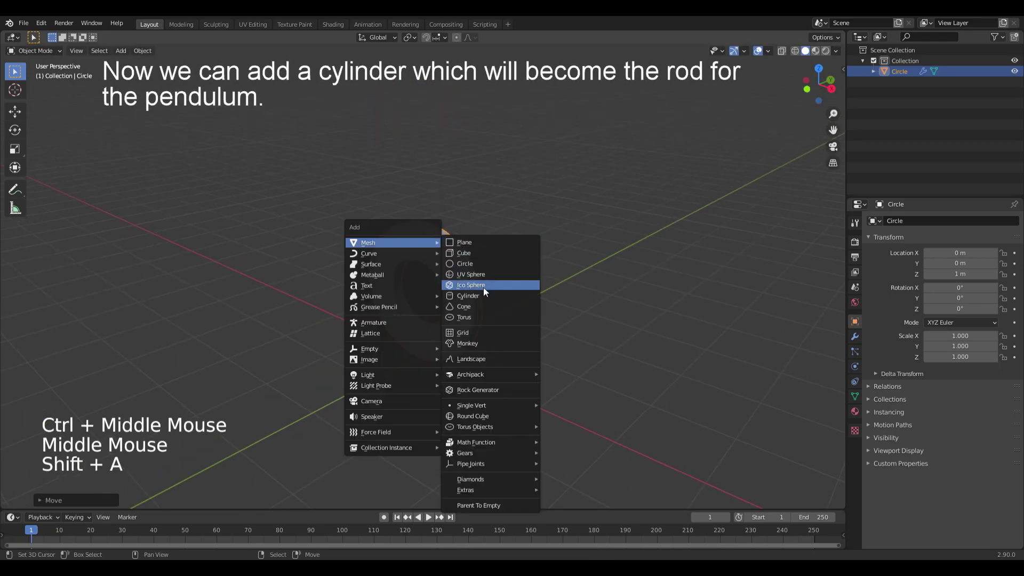
left_click(481, 299)
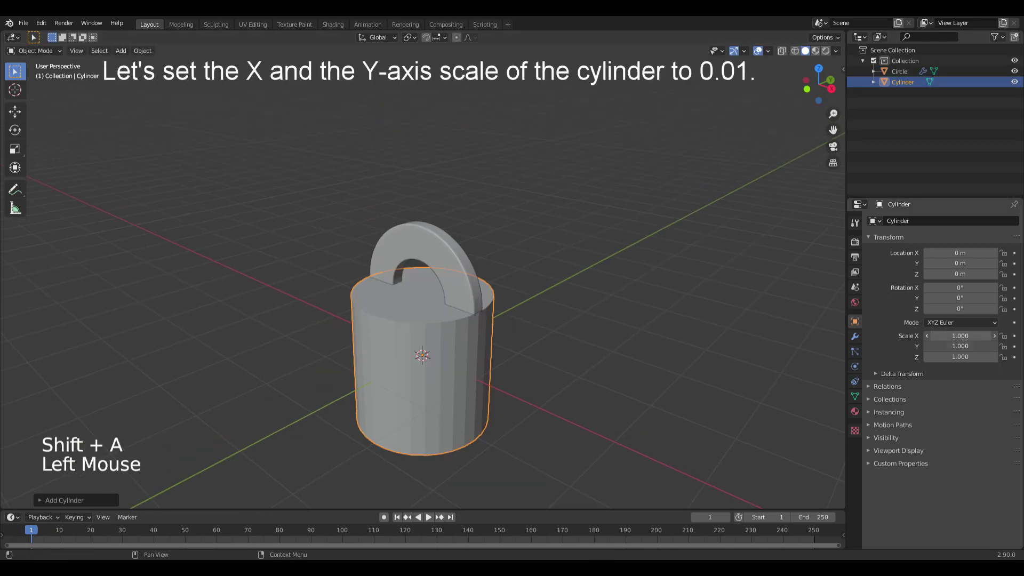
key("Return")
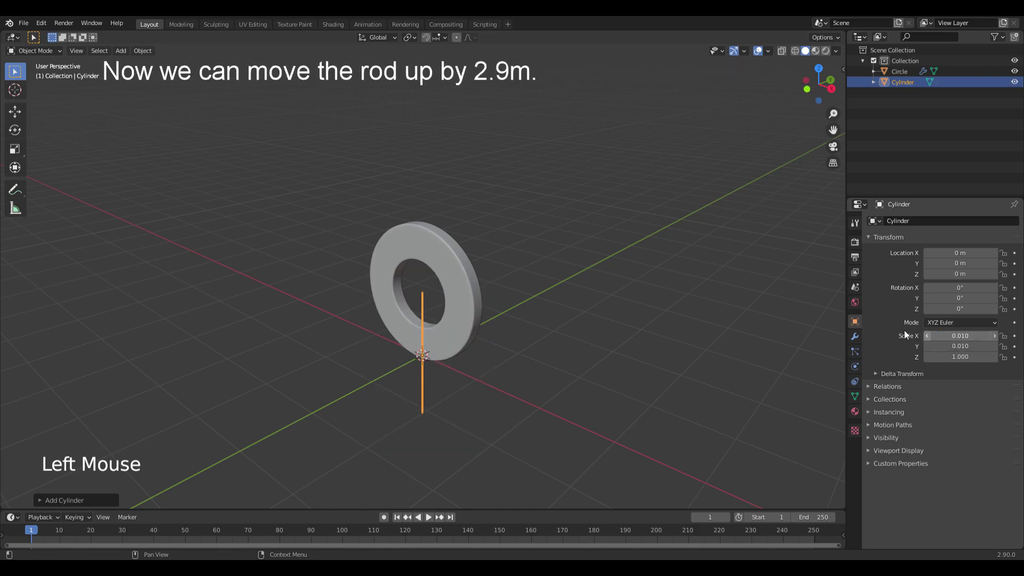
key("g")
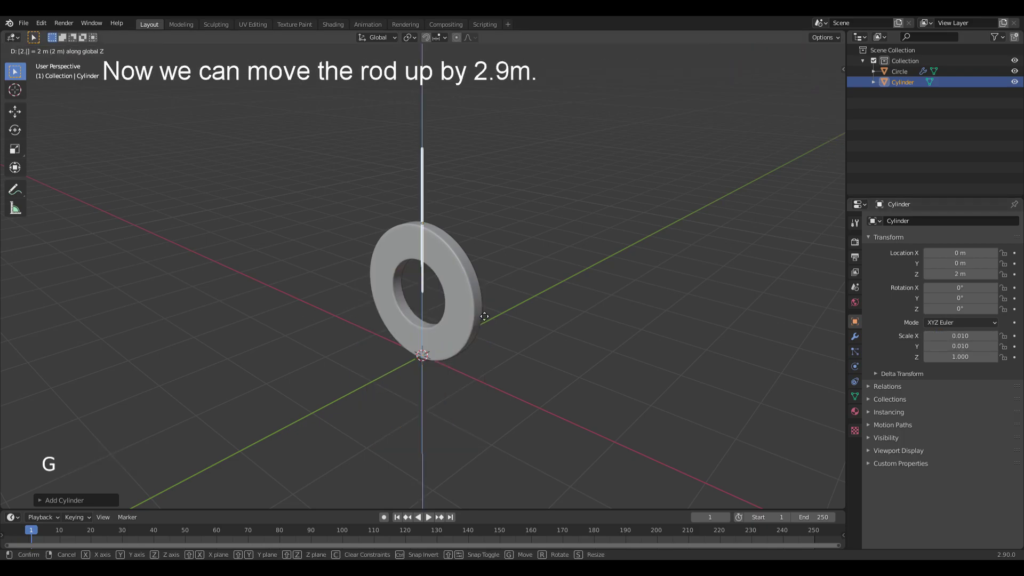
key("Return")
Add two evenly spaced loop cuts across the rod in Edit Mode, working from the front view
key("KP_5")
key("KP_1")
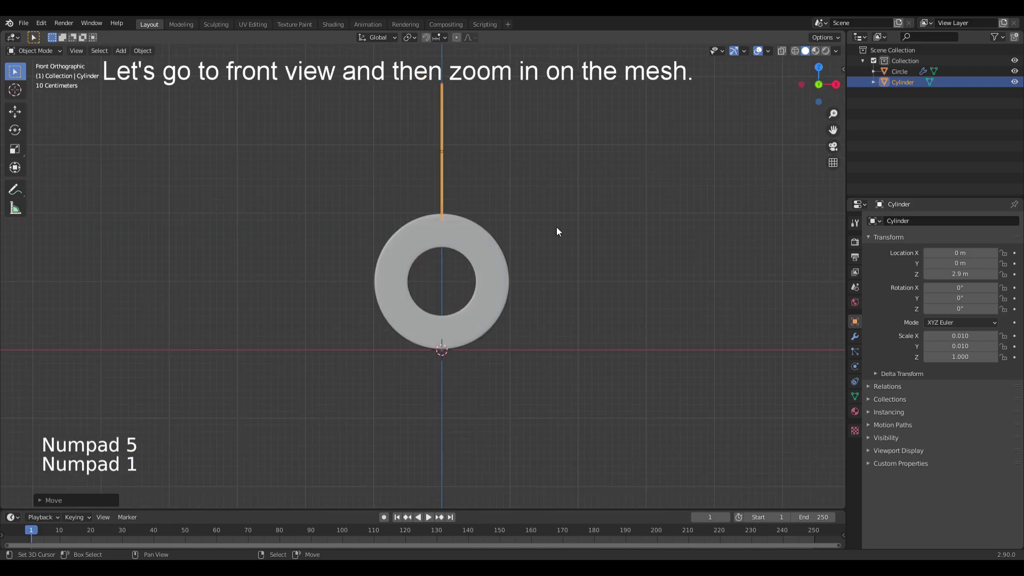
middle_click_drag(510, 293, 533, 280, "ctrl")
scroll(448, 264, "up", 5)
middle_click_drag(454, 265, 473, 270, "shift")
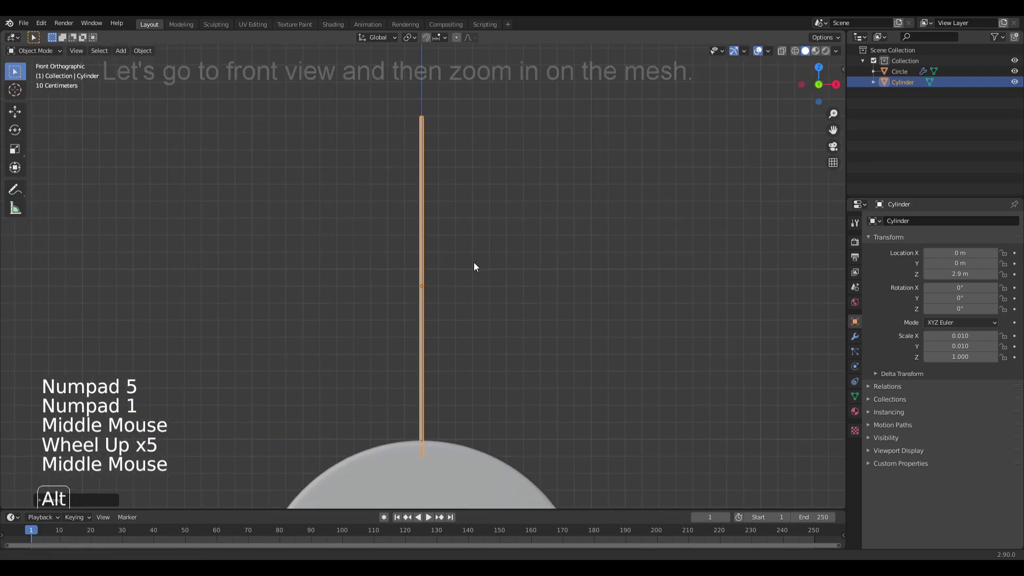
key("Tab")
key("ctrl+r")
left_click(445, 283)
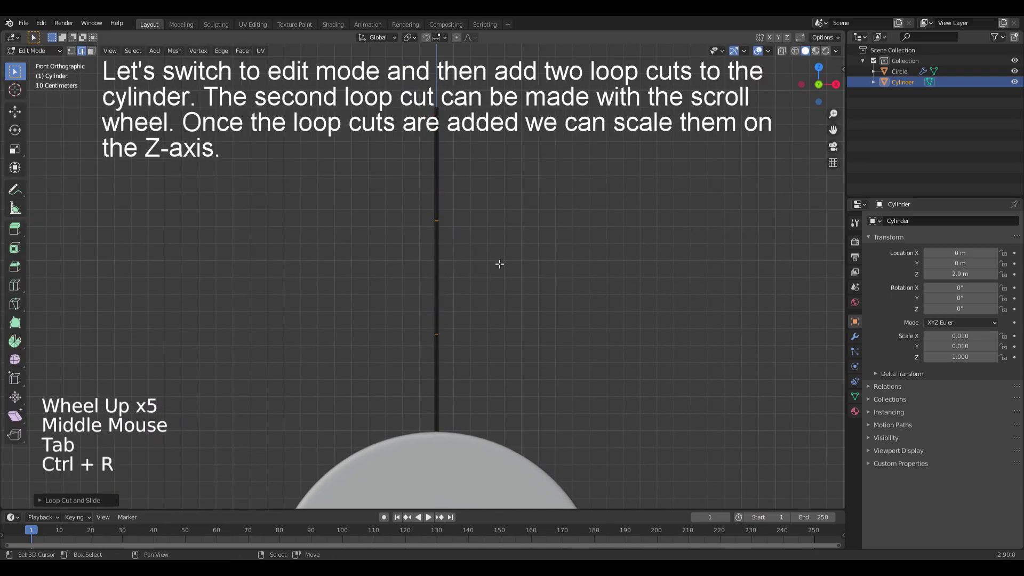
Scale the two loop cuts apart along Z until they sit close to the rod's top and bottom ends
key("s")
key("z")
left_click(529, 130)
scroll(493, 94, "up", 2)
middle_click_drag(495, 102, 484, 379, "alt")
scroll(499, 371, "up", 11)
middle_click_drag(565, 441, 486, 178, "alt")
key("s")
left_click(526, 251)
Set up a close top view of the rod in wireframe shading with face select mode
key("KP_5")
key("KP_7")
scroll(528, 237, "down", 5)
mouse_move(534, 234)
middle_mouse_down()
mouse_move(556, 229)
mouse_move(473, 308)
middle_mouse_up()
key("z")
left_click(433, 229)
scroll(508, 230, "up", 5)
scroll(506, 294, "up", 8)
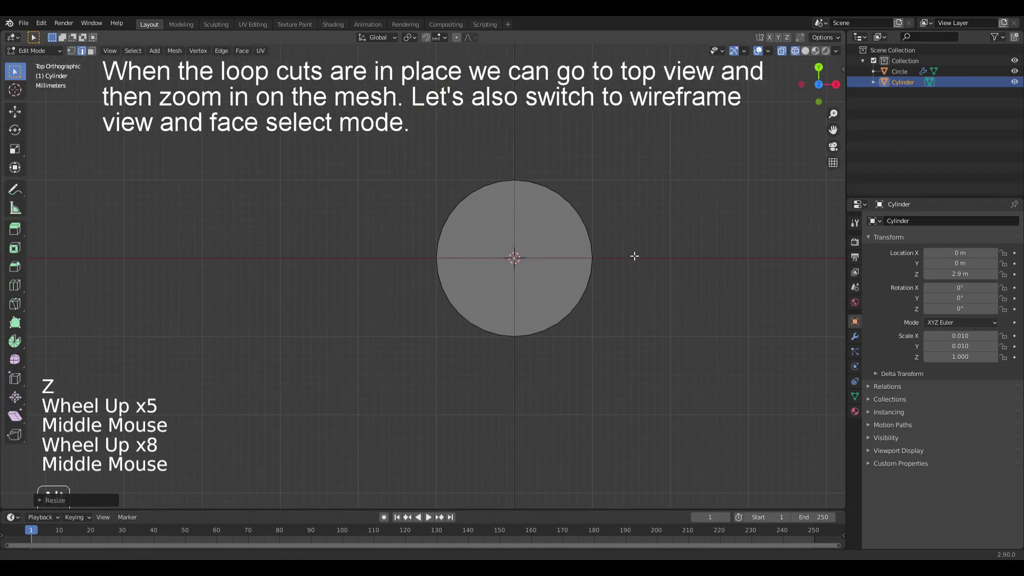
middle_click_drag(642, 251, 539, 296, "alt")
scroll(533, 293, "up", 2)
left_click(93, 51)
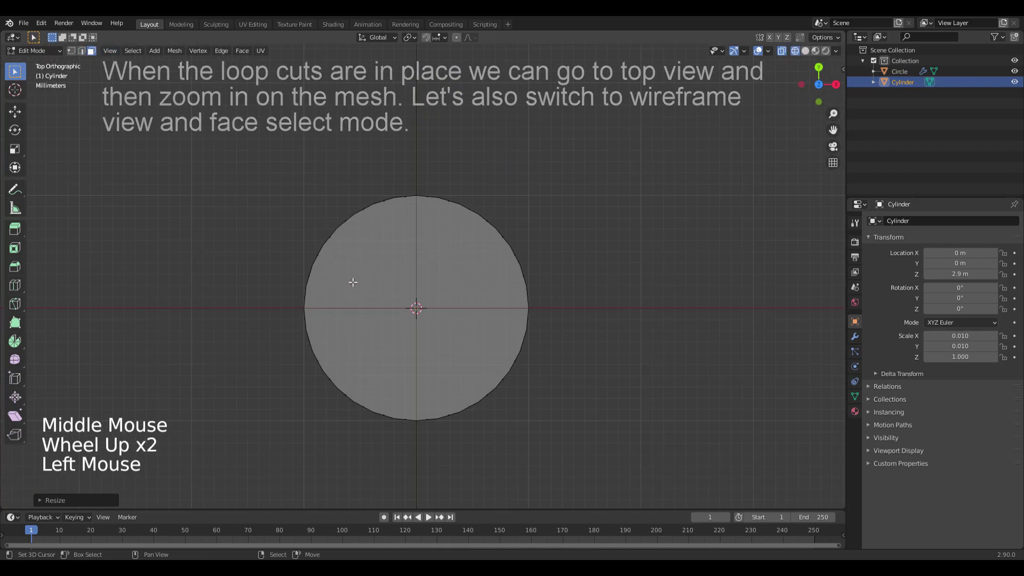
Box select the rod's top and bottom end faces and inset them slightly
left_click_drag(436, 315, 405, 293)
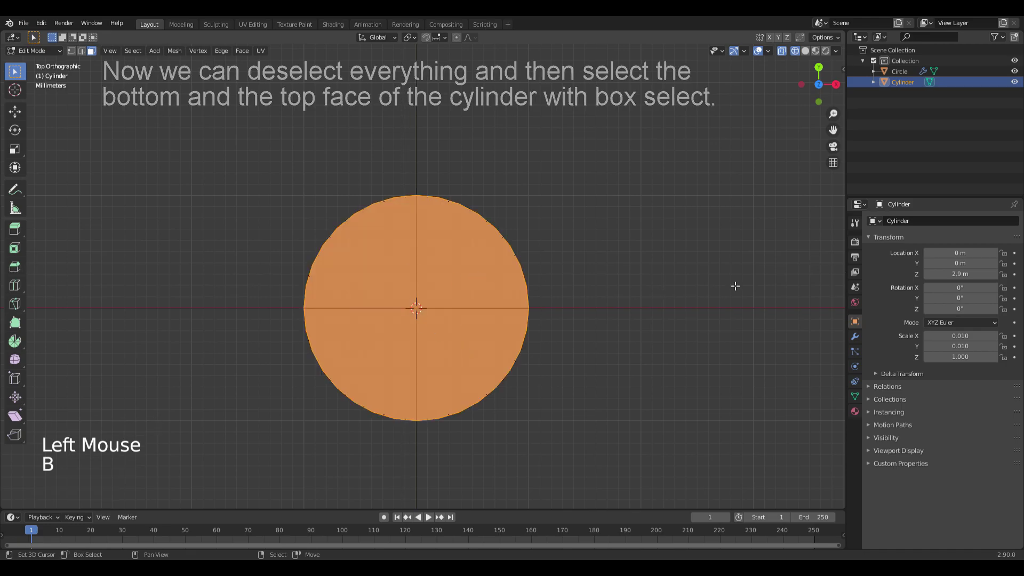
key("i")
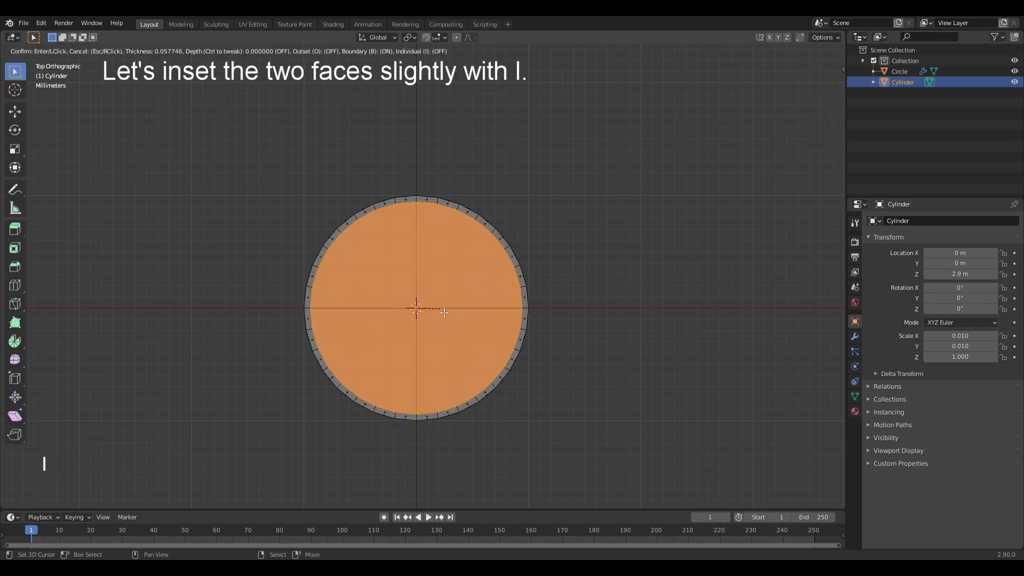
left_click(444, 313)
Select only the top end of the rod in front view and move it up 8 m along Z
key("KP_5")
key("KP_1")
scroll(462, 317, "down", 12)
middle_click_drag(477, 373, 480, 281)
key("alt+a")
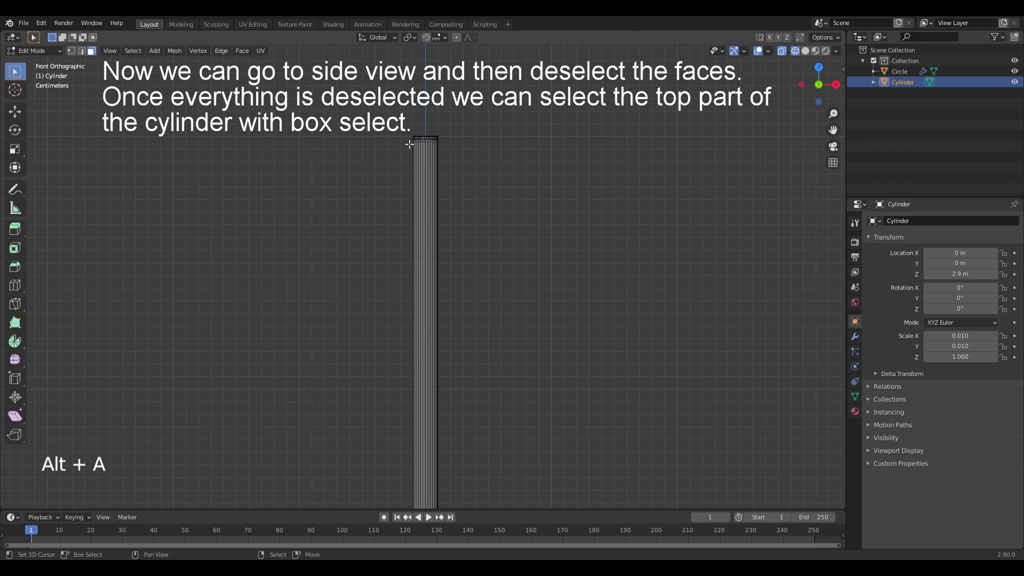
left_click_drag(384, 118, 501, 176)
scroll(501, 176, "down", 15)
middle_click_drag(521, 359, 534, 325)
scroll(532, 450, "down", 7)
key("g")
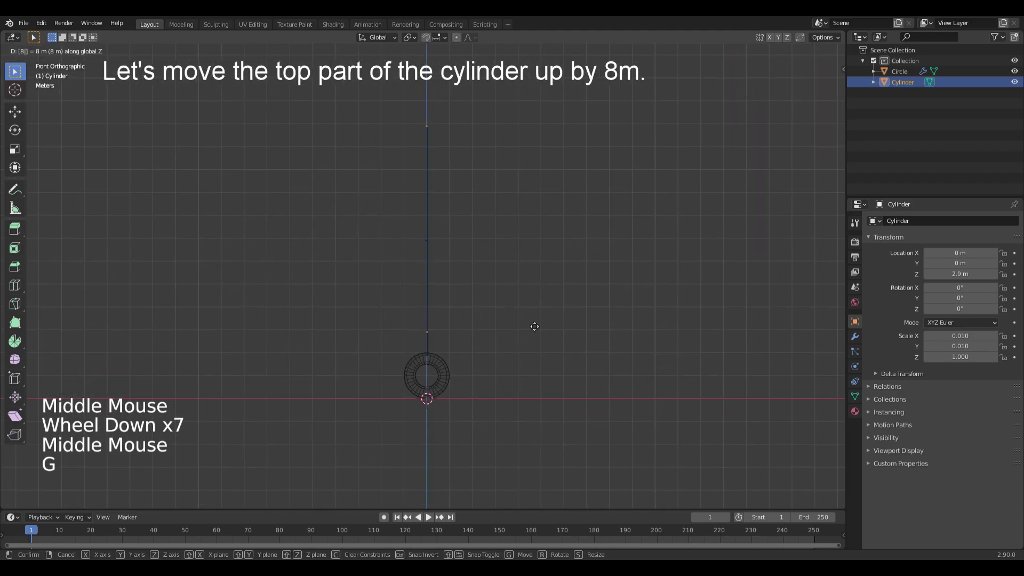
key("Return")
Snap the 3D cursor to the selected top end of the rod
middle_click_drag(434, 265, 433, 328)
scroll(436, 213, "up", 9)
middle_click_drag(434, 192, 435, 249)
scroll(422, 242, "up", 4)
key("shift+s")
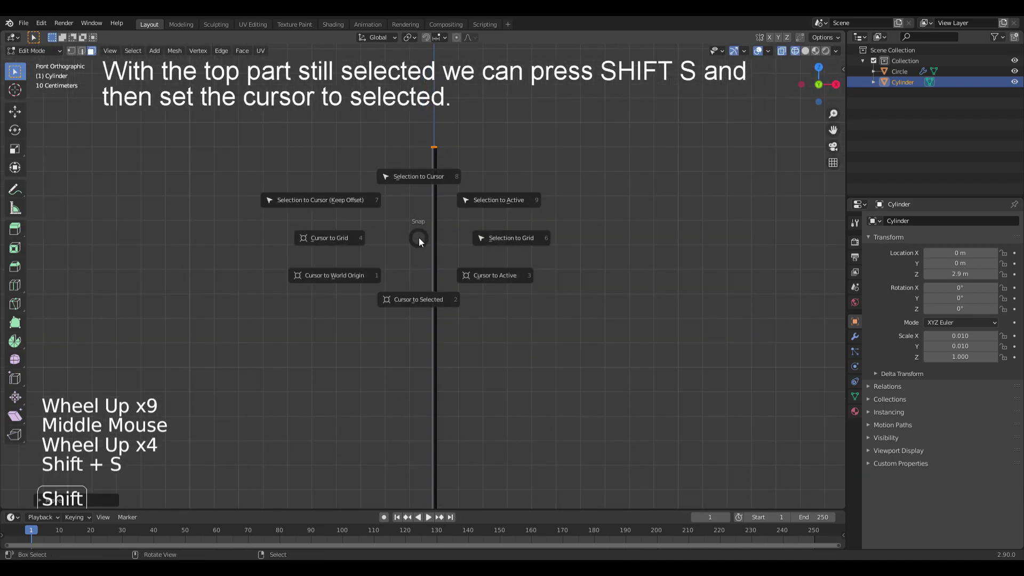
left_click(422, 314)
Set the rod's object origin to the 3D cursor in Object Mode
key("Tab")
scroll(510, 376, "down", 5)
middle_click(446, 254)
key("w")
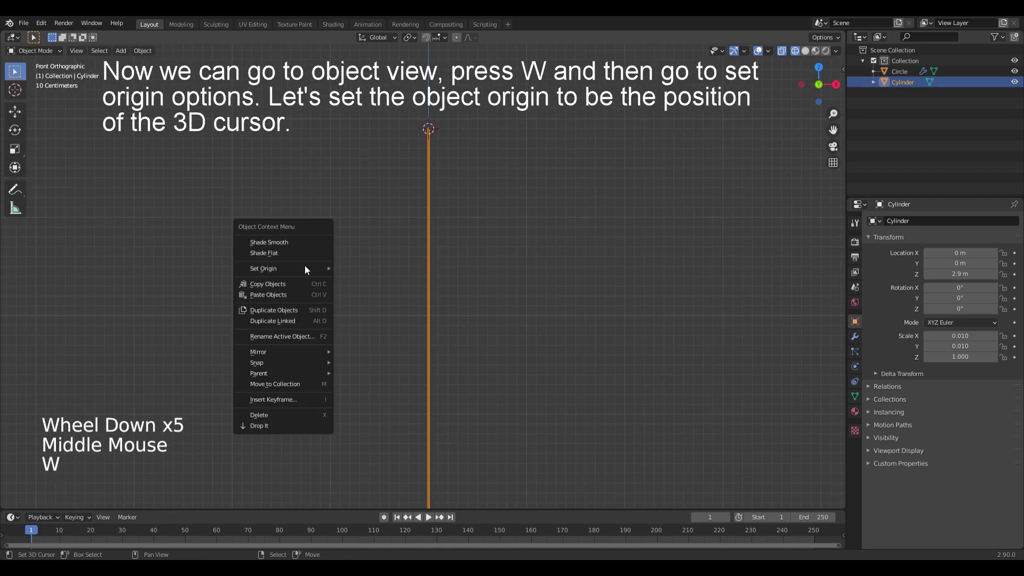
mouse_move(299, 270)
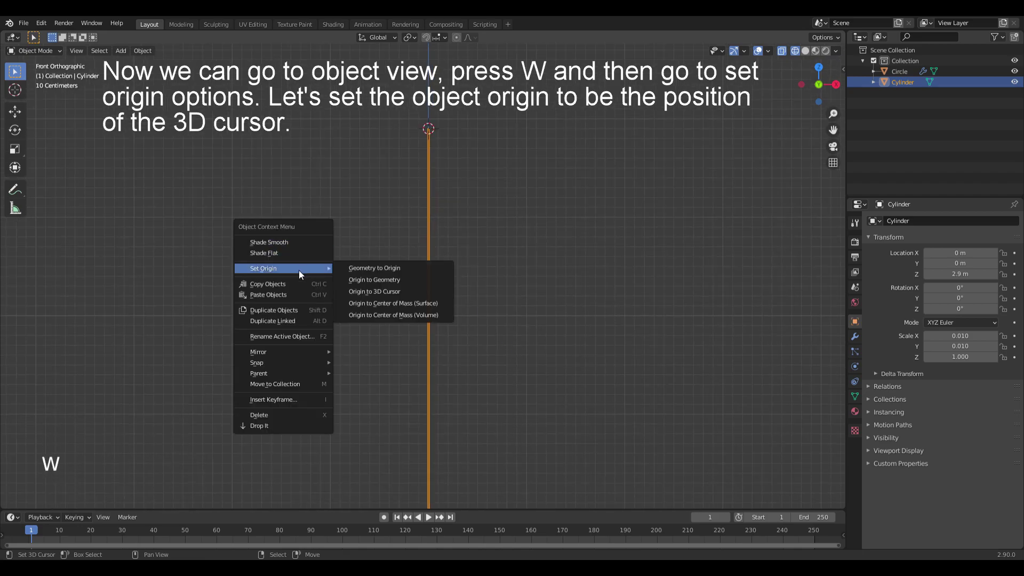
left_click(375, 291)
Return to solid shading, deselect everything and snap the 3D cursor to the world origin
scroll(498, 337, "down", 9)
middle_click_drag(498, 337, 510, 352)
key("z")
key("alt+a")
mouse_move(510, 352)
middle_mouse_down("ctrl")
mouse_move(521, 366)
mouse_move(549, 347)
middle_mouse_up("ctrl")
key("shift+s")
left_click(413, 230)
Join the ring into the rod with the rod as the active object, and test the pendulum's rotation about Y
middle_click_drag(533, 298, 488, 318, "shift")
right_click(424, 363)
right_click(429, 327, "shift")
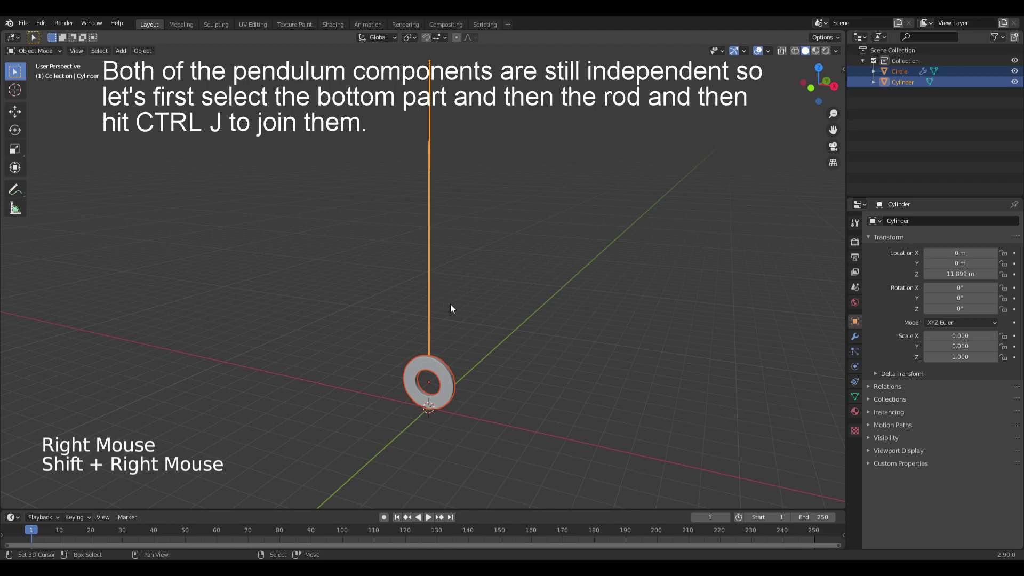
key("ctrl+j")
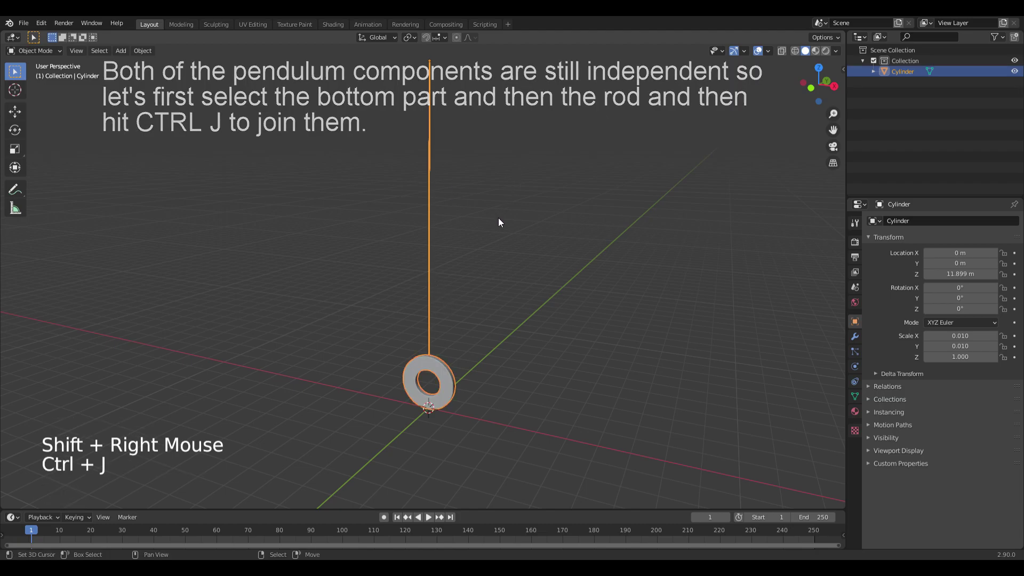
key("r")
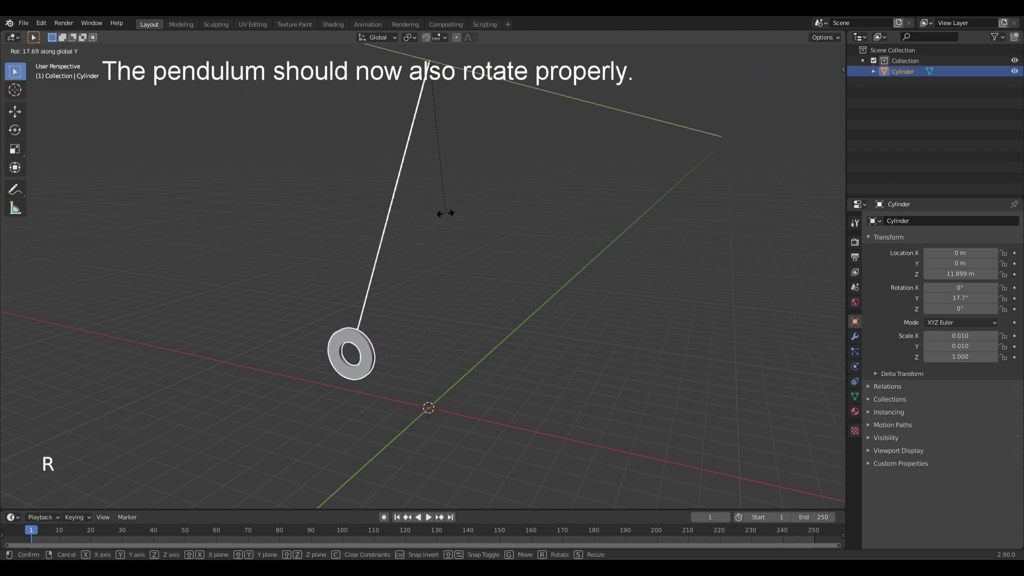
right_click(454, 213)
Rename the joined object to "Pendulum" and hide it
key("F2")
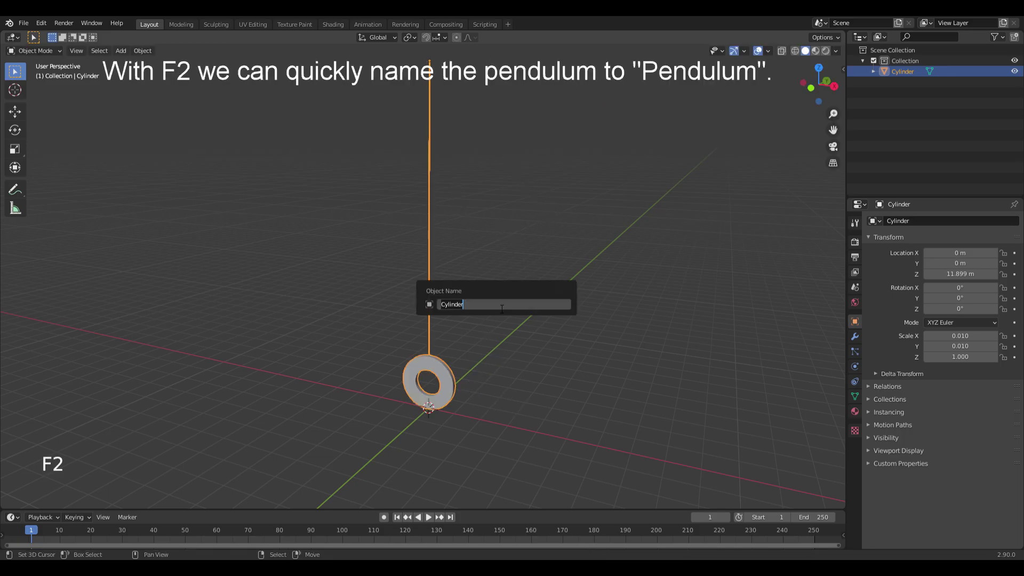
type("Pendulum")
key("Return")
key("h")
Add a cylinder, set its X and Y scale to 0.5, and scale it by 5.4 along Z
key("shift+a")
mouse_move(364, 249)
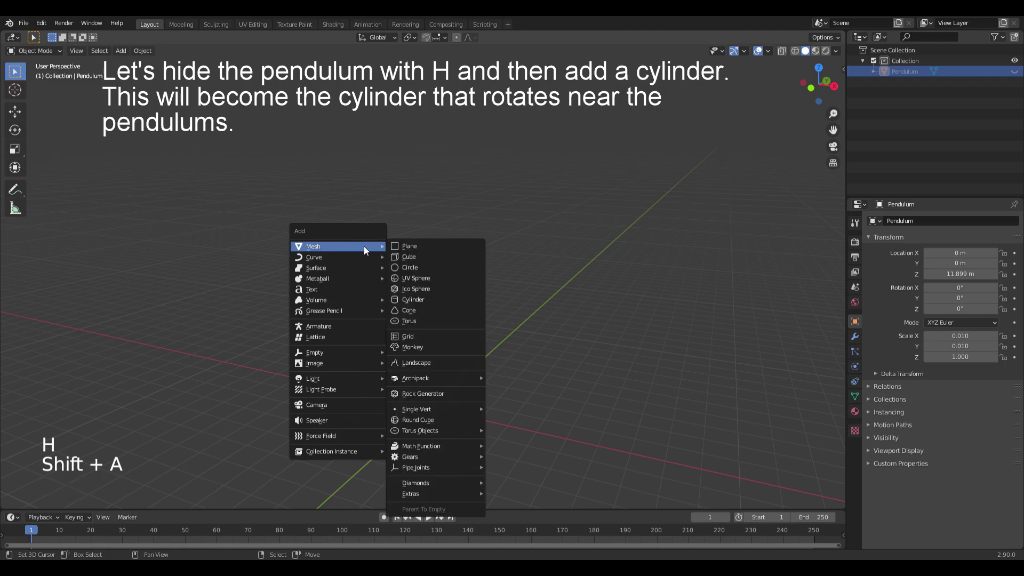
left_click(418, 300)
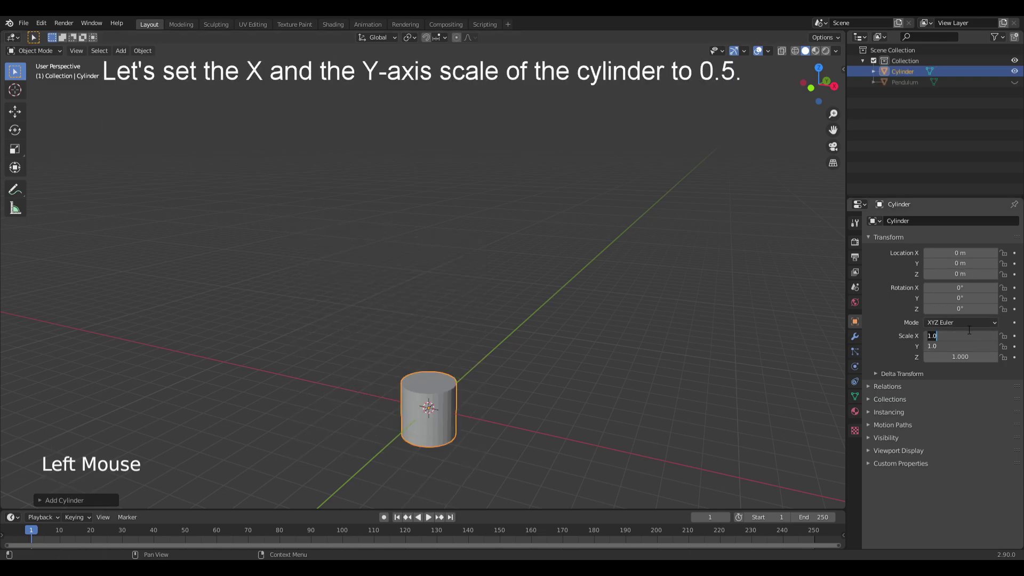
key("Return")
type("sz5.4")
key("Return")
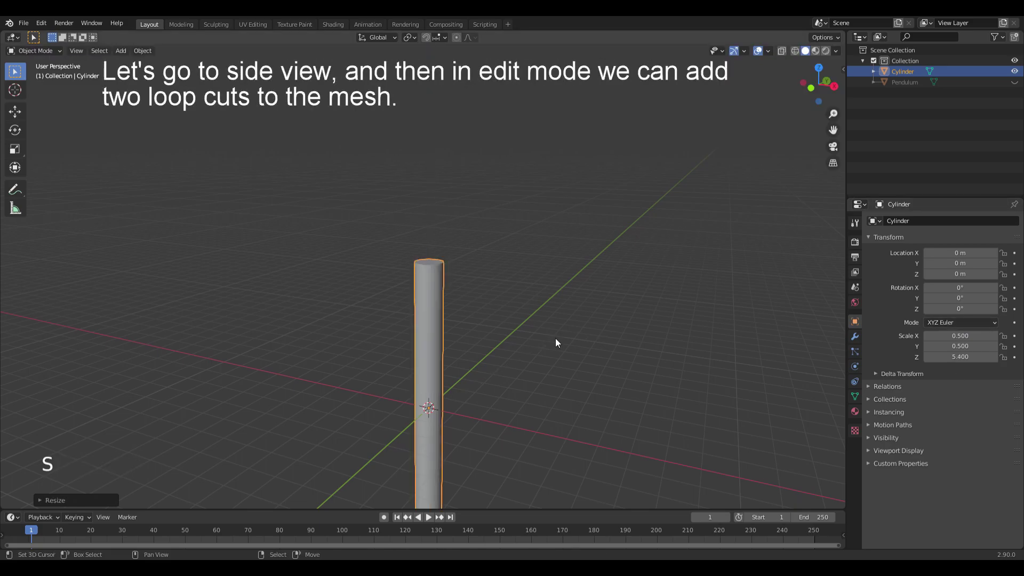
Add two evenly spaced, unslid loop cuts across the new cylinder in Edit Mode from the front view
key("KP_5")
key("KP_1")
middle_click_drag(555, 343, 550, 226)
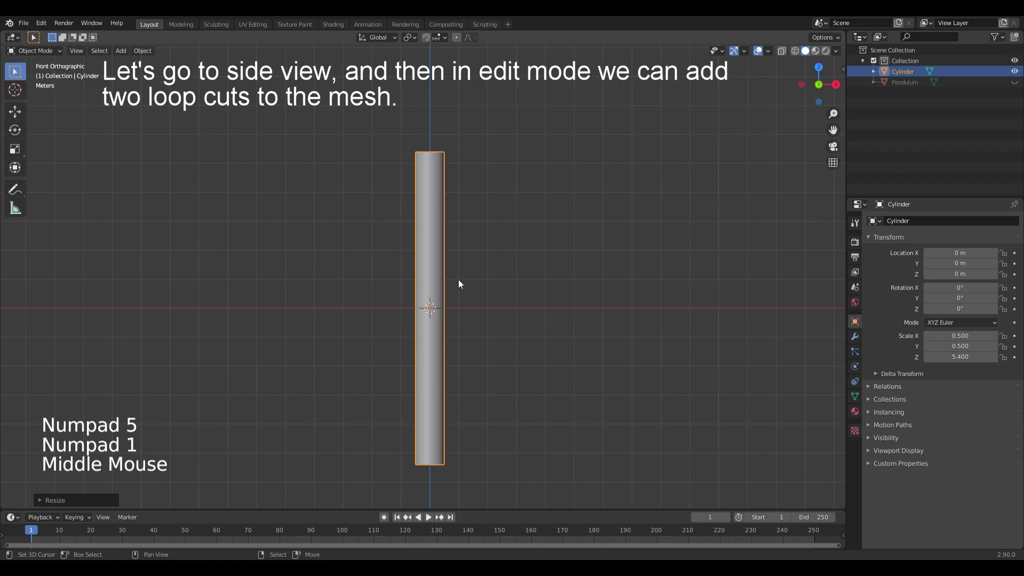
key("Tab")
key("ctrl+r")
scroll(453, 305, "up", 1)
left_click(454, 306)
right_click(454, 306)
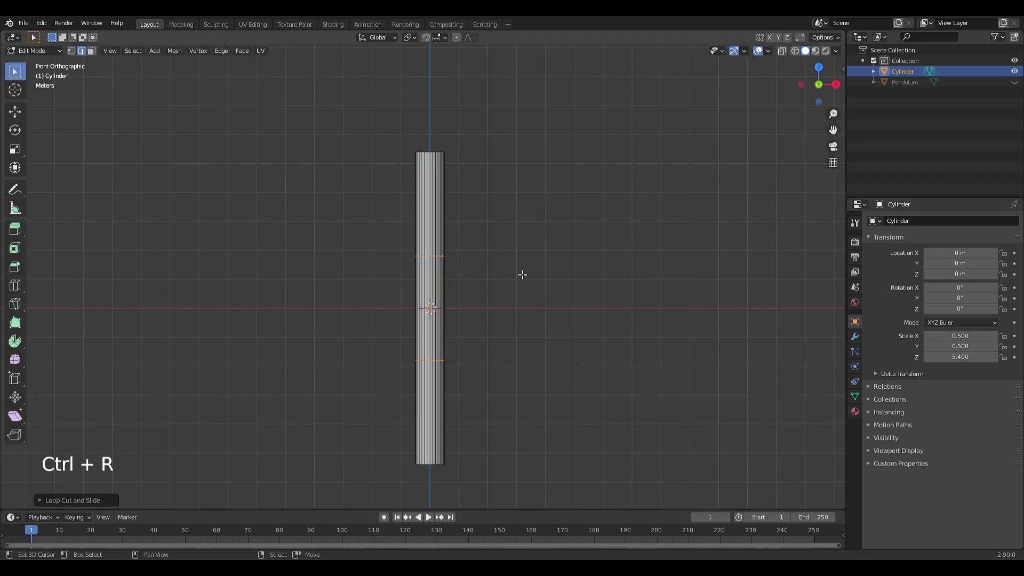
Scale the cylinder's two loop cuts apart along Z until they sit close to its end edges
key("s")
key("z")
left_click(585, 80)
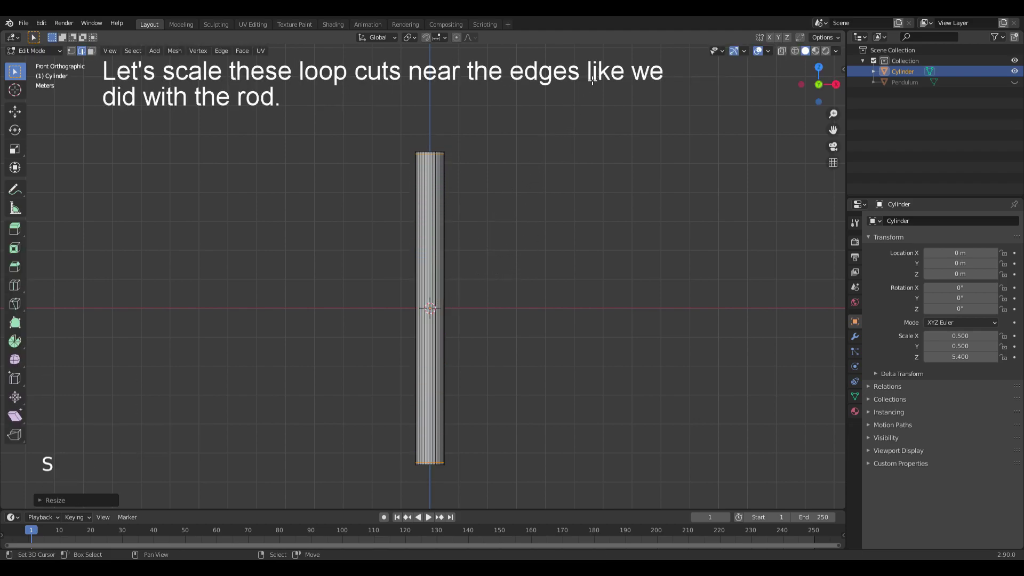
Inset the cylinder's end faces slightly using face selection in wireframe from the top view, and return to solid shading in Object Mode
key("3")
key("KP_5")
key("KP_7")
scroll(549, 187, "up", 12)
middle_click(611, 251)
key("z")
key("b")
left_click_drag(432, 215, 480, 305)
key("i")
left_click(645, 188)
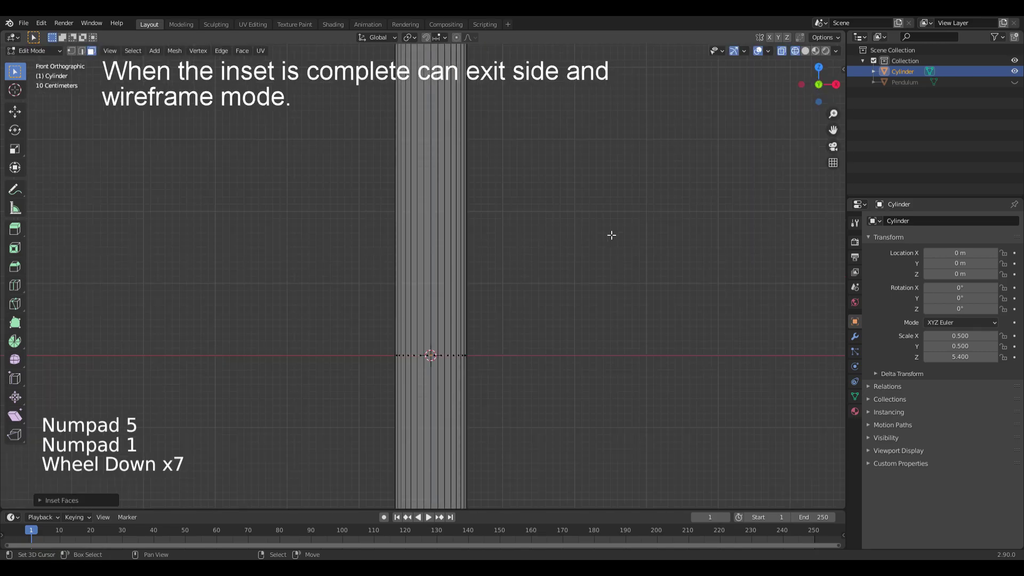
scroll(611, 233, "down", 13)
scroll(610, 233, "up", 2)
mouse_move(610, 233)
middle_mouse_down("shift")
mouse_move(644, 313)
mouse_move(718, 277)
middle_mouse_up("shift")
key("z")
key("Tab")
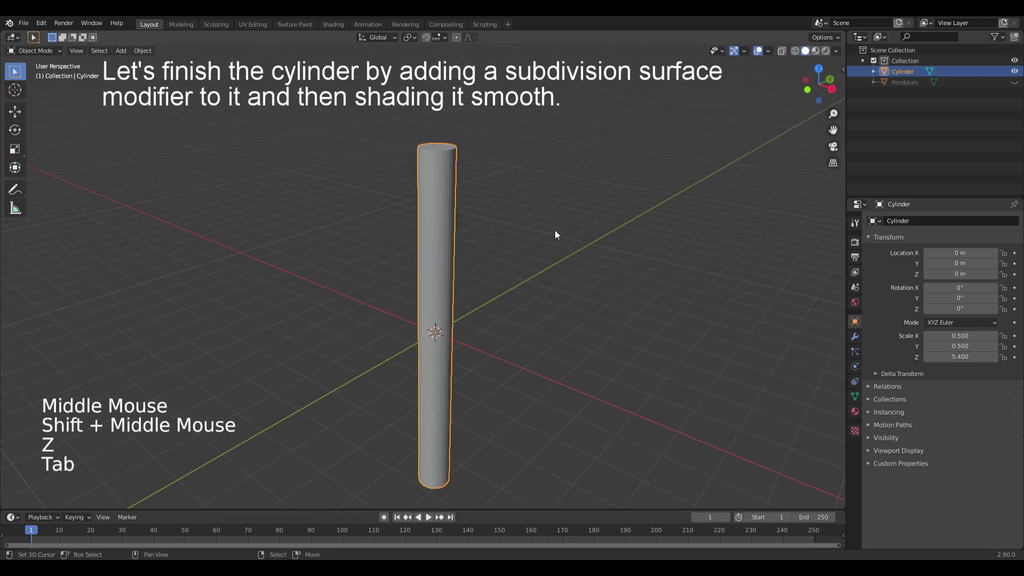
Add a level 2 Subdivision Surface modifier to the cylinder and shade it smooth
key("ctrl+2")
key("w")
left_click(469, 198)
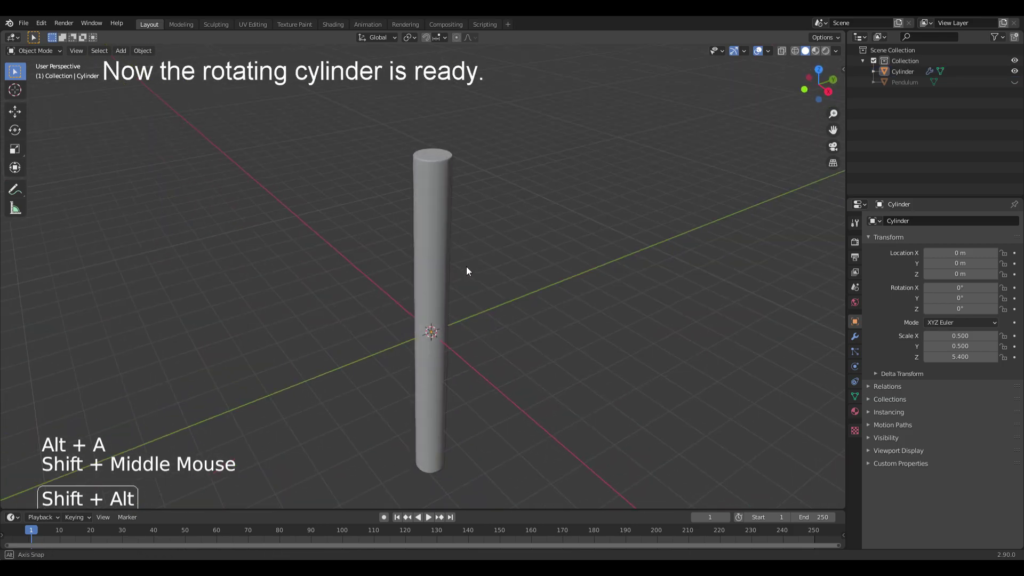
middle_click_drag(466, 271, 514, 255)
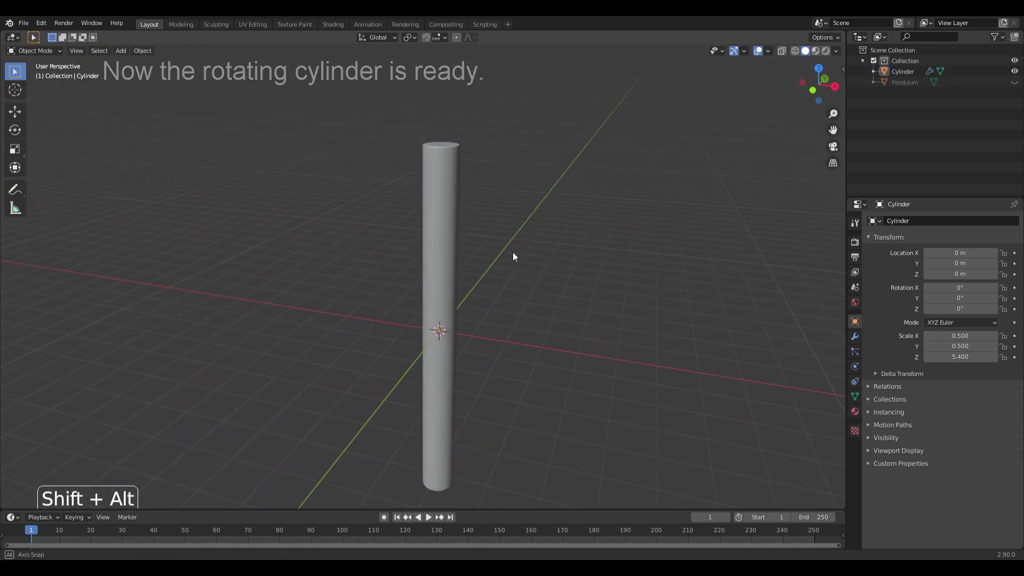
Add a circle and rotate it in Edit Mode by 90 degrees about X and 90 degrees about Z
key("shift+a")
mouse_move(335, 231)
left_click(387, 252)
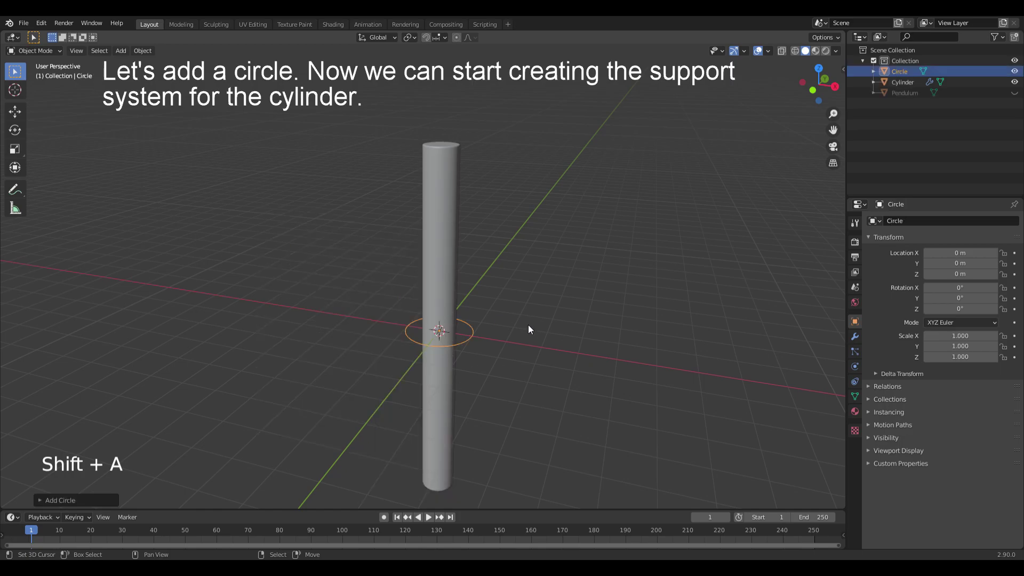
key("Tab")
key("r")
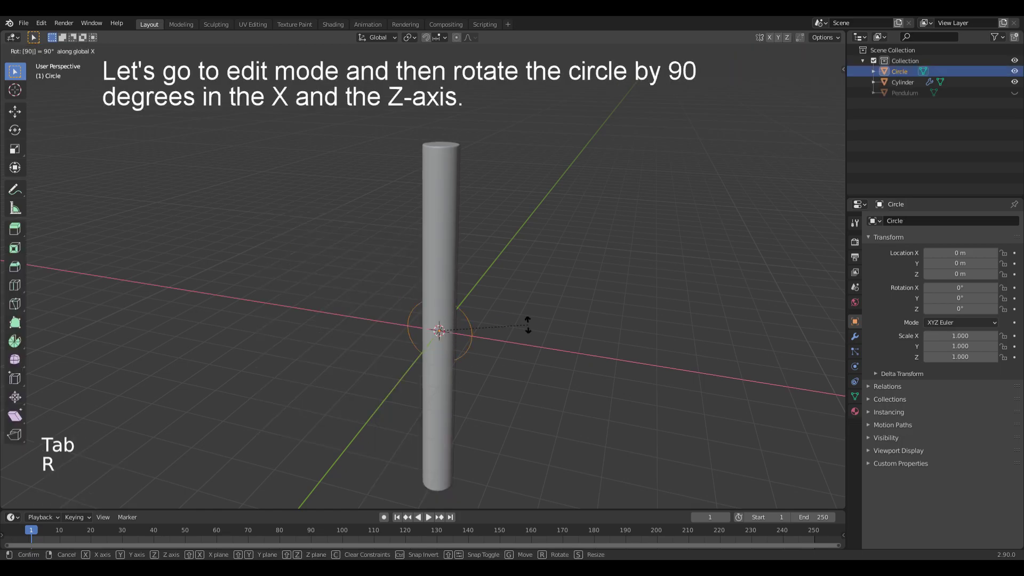
key("Return")
type("r")
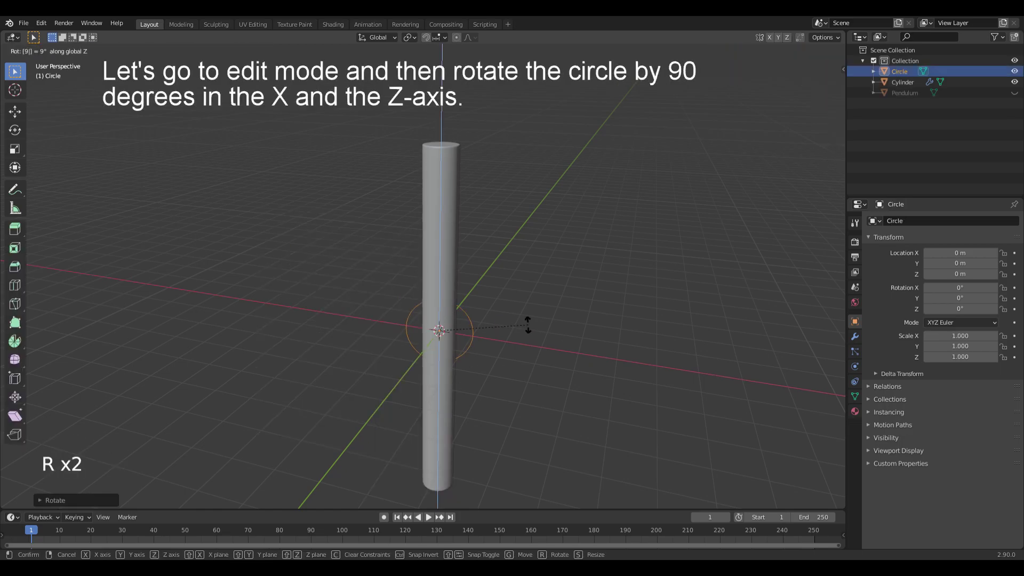
type("0")
key("Return")
Scale the circle by 0.1 and move it about 0.8 m along X, outside the cylinder in the front view
type("s0.1")
key("Return")
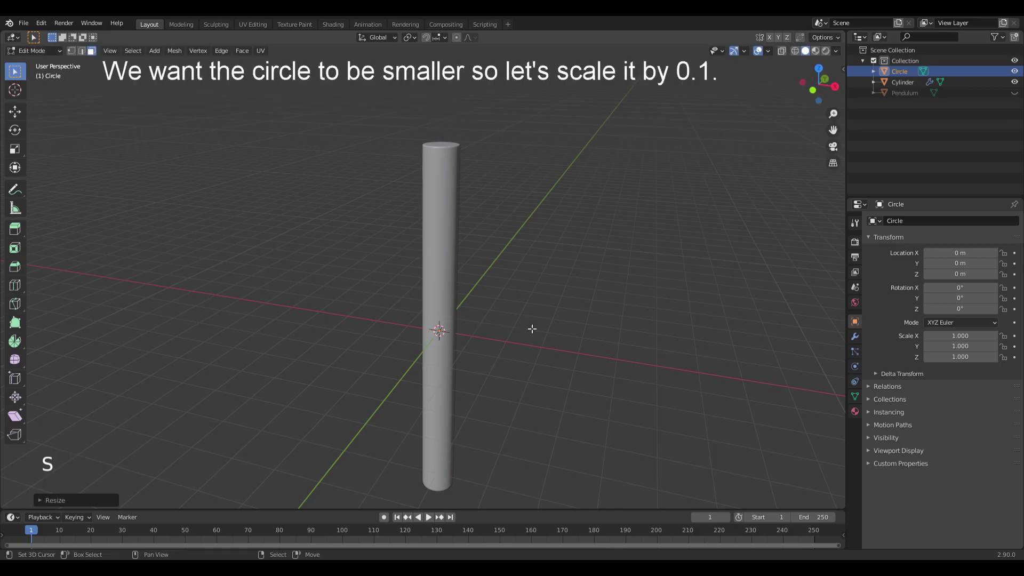
key("KP_5")
key("KP_1")
scroll(532, 327, "up", 7)
middle_click_drag(532, 327, 463, 253, "alt")
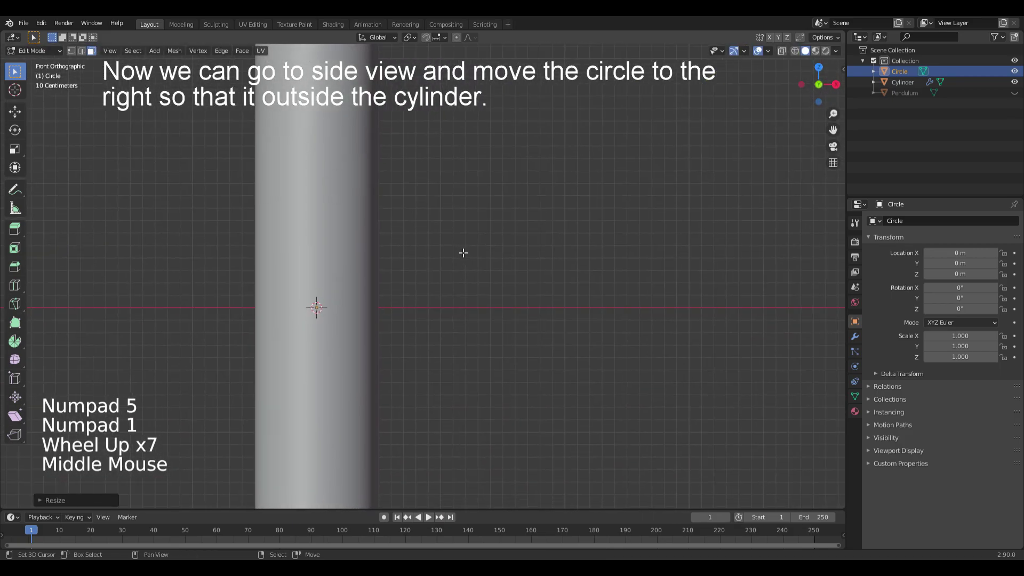
key("g")
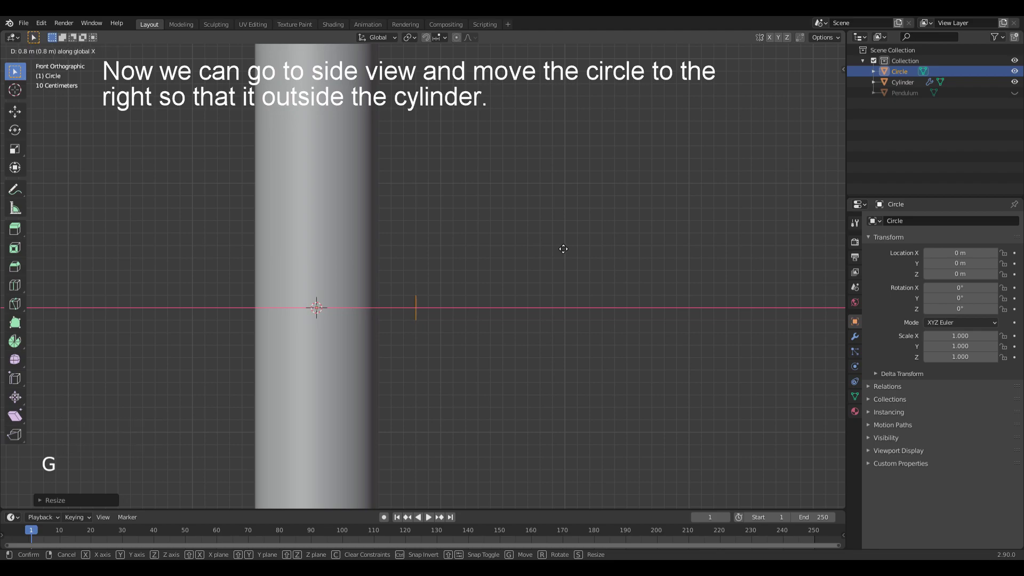
left_click(561, 249)
Extrude the circle's vertices slightly toward the cylinder along X, and extrude again with the new ring scaled outward
scroll(490, 326, "up", 5)
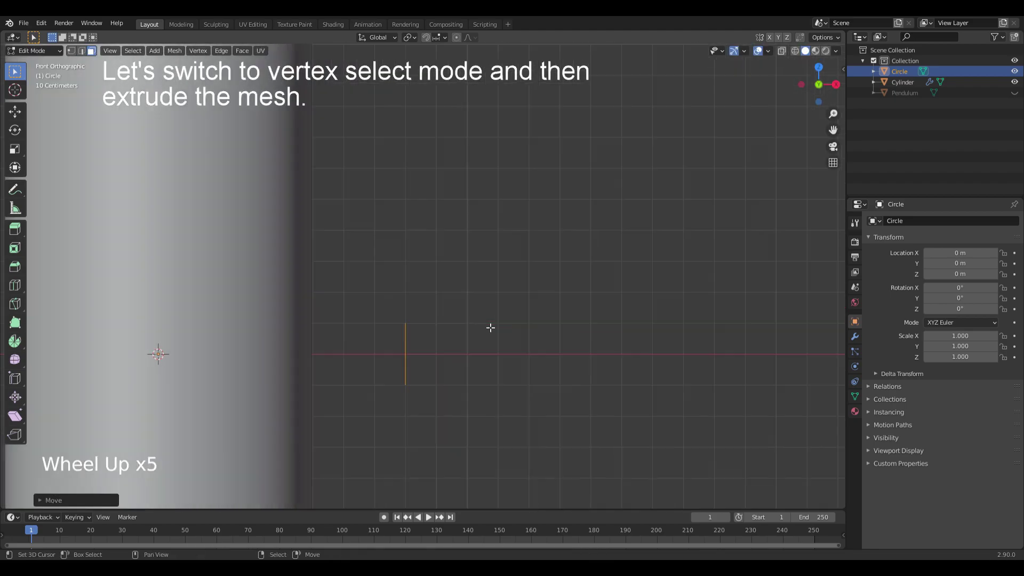
middle_click_drag(489, 326, 534, 298, "shift")
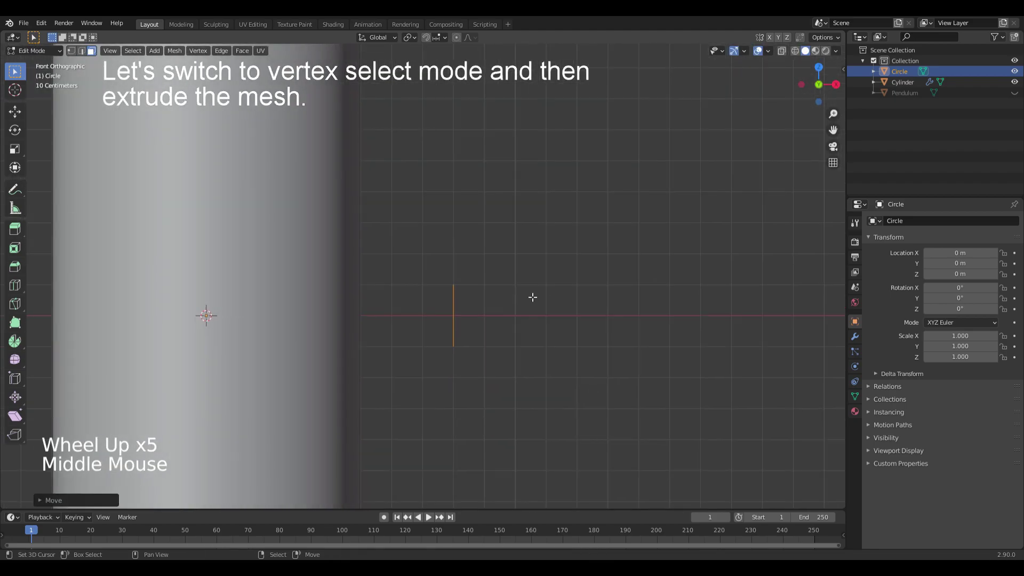
key("1")
key("e")
right_click(617, 290)
key("g")
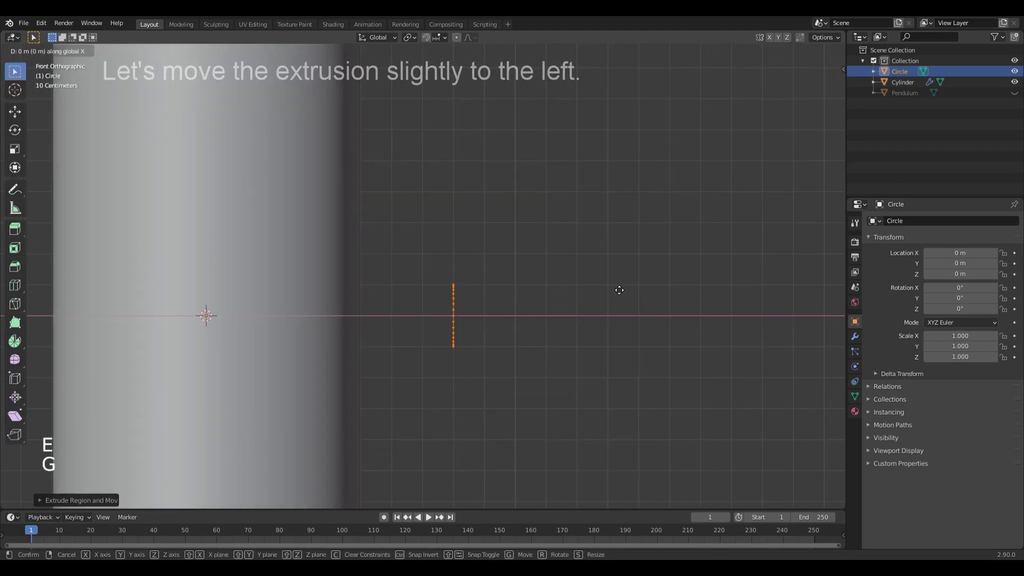
left_click(601, 289)
key("e")
key("s")
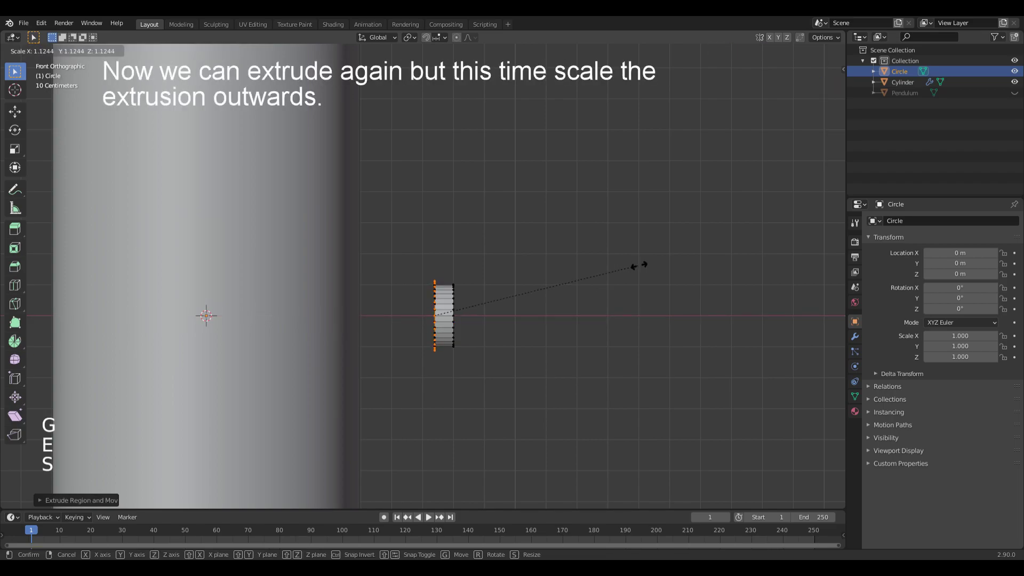
left_click(659, 263)
Continue the extrusions toward the cylinder to form a wide collar, a tapered shoulder and a narrower neck ending inside the cylinder
key("e")
scroll(630, 268, "up", 4)
middle_click_drag(630, 267, 564, 293, "shift")
key("e")
key("s")
key("g")
left_click(549, 278)
key("e")
key("g")
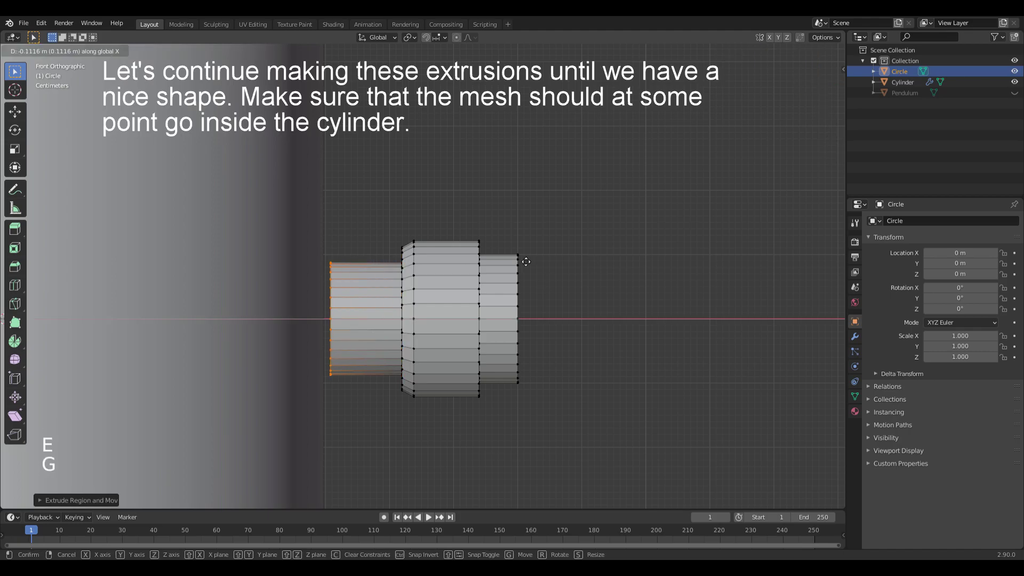
left_click(502, 262)
Add a level 2 Subdivision Surface modifier to the support and place three loop cuts around the collar's tapered shoulder
key("Tab")
key("ctrl+2")
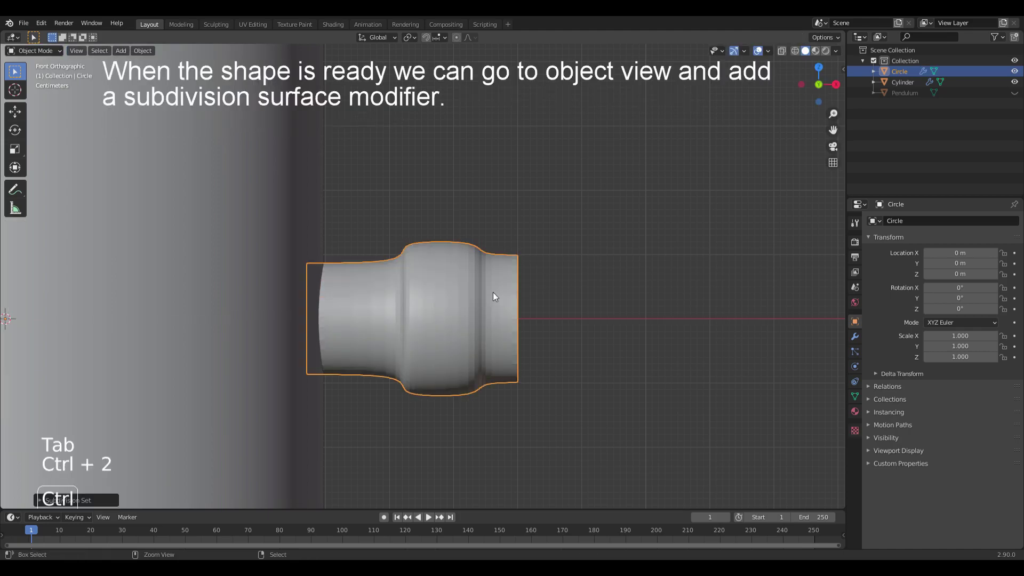
scroll(493, 292, "up", 2)
key("Tab")
scroll(485, 296, "up", 3)
key("ctrl+r")
left_click(384, 277)
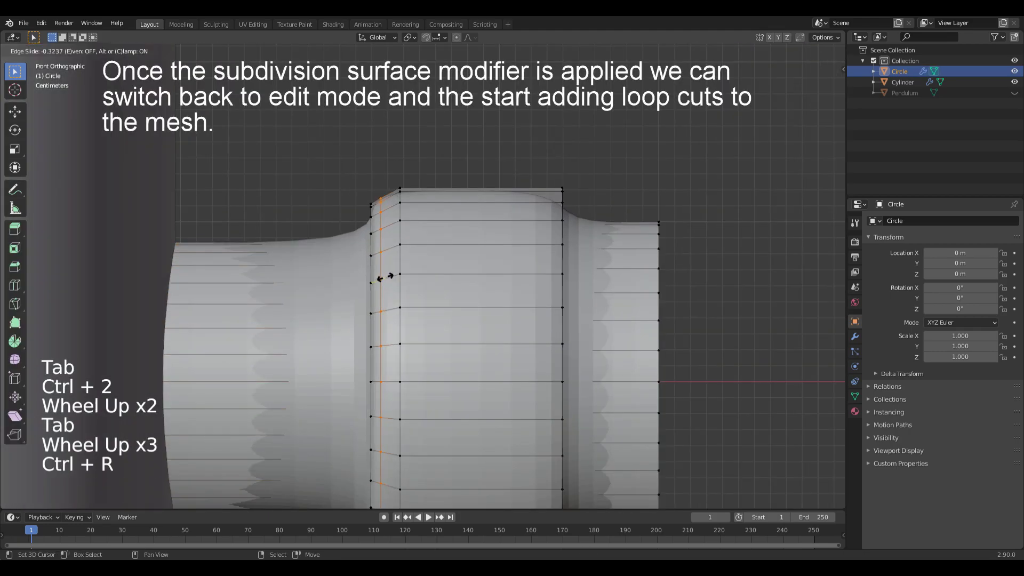
left_click(380, 277)
key("ctrl+r")
left_click(390, 274)
left_click(396, 273)
key("ctrl+r")
left_click(469, 261)
left_click(397, 261)
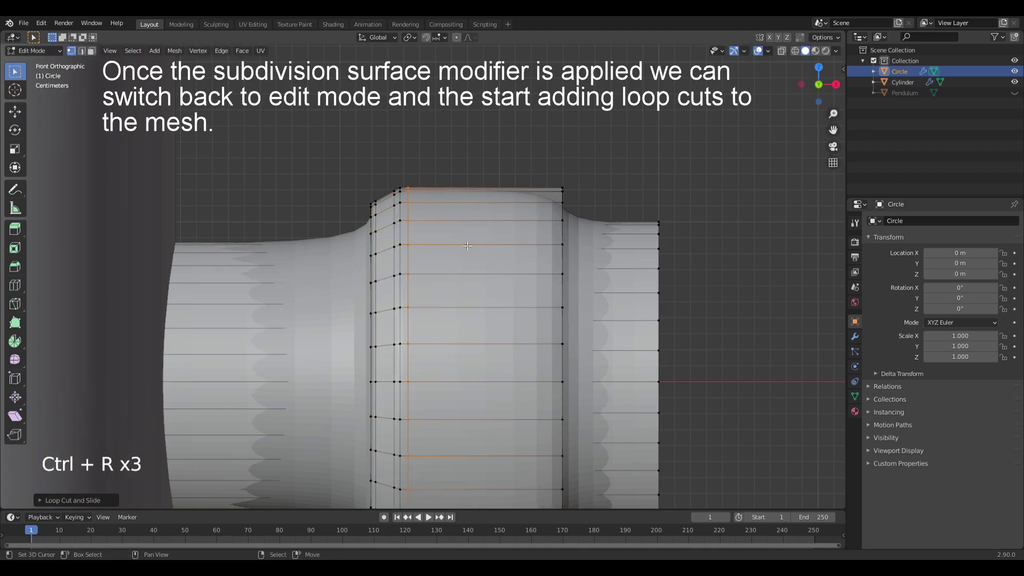
Add further supporting loop cuts near the collar's outer edge, on the outer section, on the neck and on the step faces
key("ctrl+r")
key("ctrl+r")
left_click(620, 242)
key("ctrl+r")
left_click(256, 271)
middle_click_drag(362, 272, 459, 267)
middle_click_drag(458, 266, 469, 309, "shift")
key("ctrl+r")
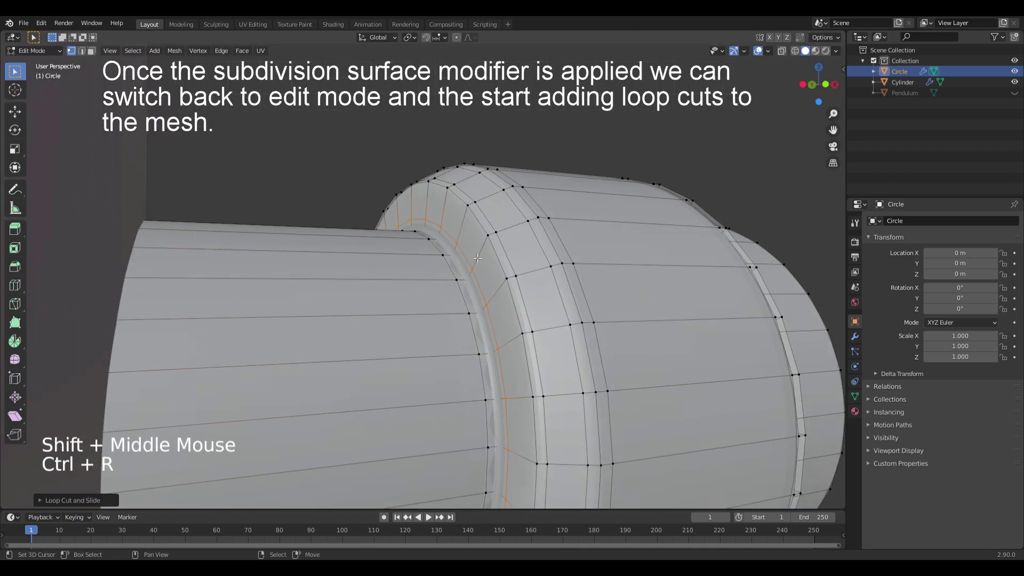
key("KP_5")
key("KP_3")
key("ctrl+r")
left_click(421, 230)
left_click(430, 218)
Extrude the support's open outer edge loop slightly inward and add a loop cut on the outer wall close to the rim
middle_click_drag(430, 219, 421, 235, "shift")
middle_click_drag(421, 235, 461, 296)
middle_click_drag(462, 296, 492, 300)
key("alt+a")
key("2")
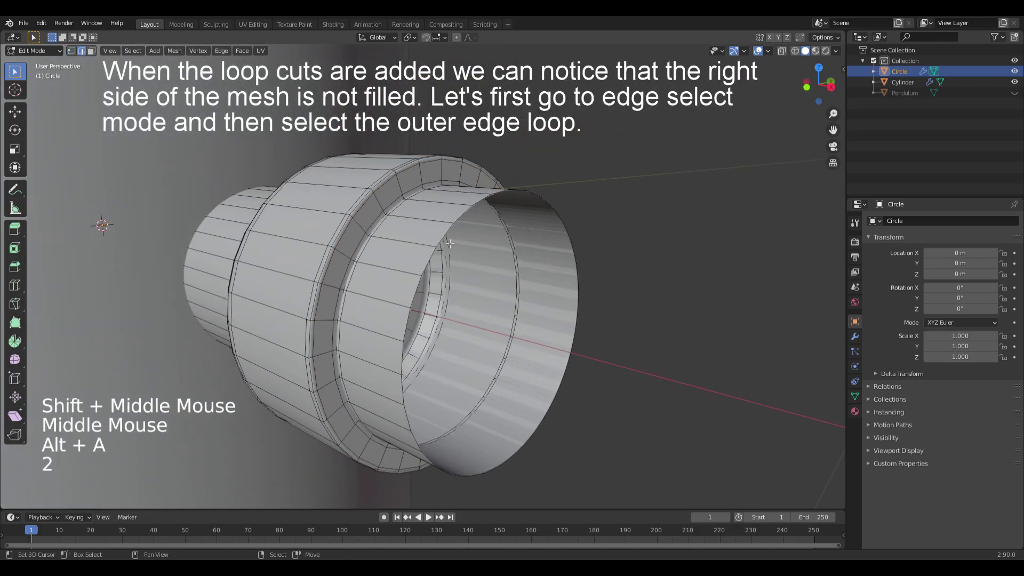
key("alt+a")
right_click(566, 234, "alt+shift")
key("e")
key("s")
left_click(613, 249)
key("ctrl+r")
left_click(444, 241)
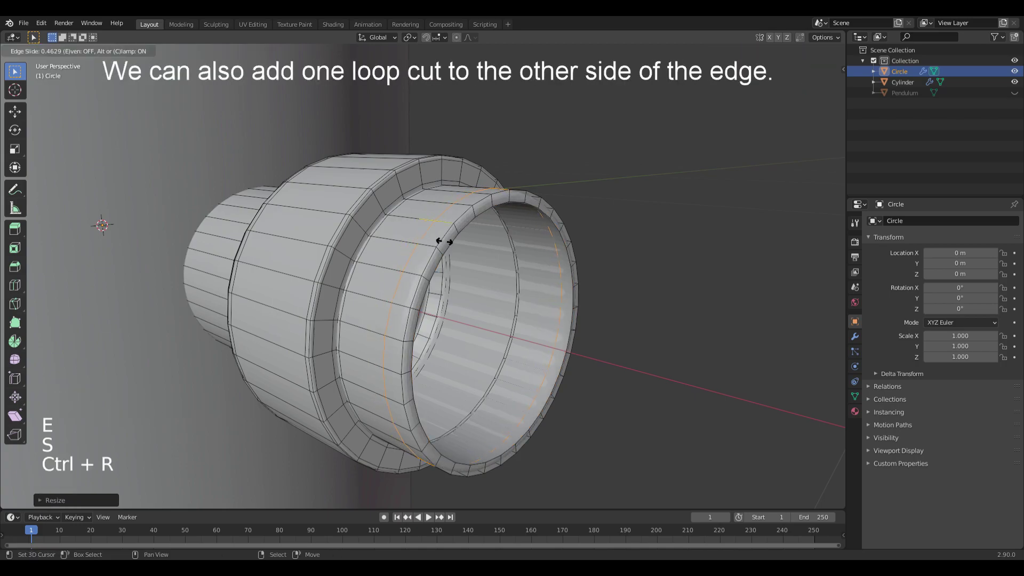
left_click(454, 246)
Extrude the rim's inner edge loop further inward and close the remaining hole with Grid Fill
key("alt+a")
right_click(559, 269, "alt+shift")
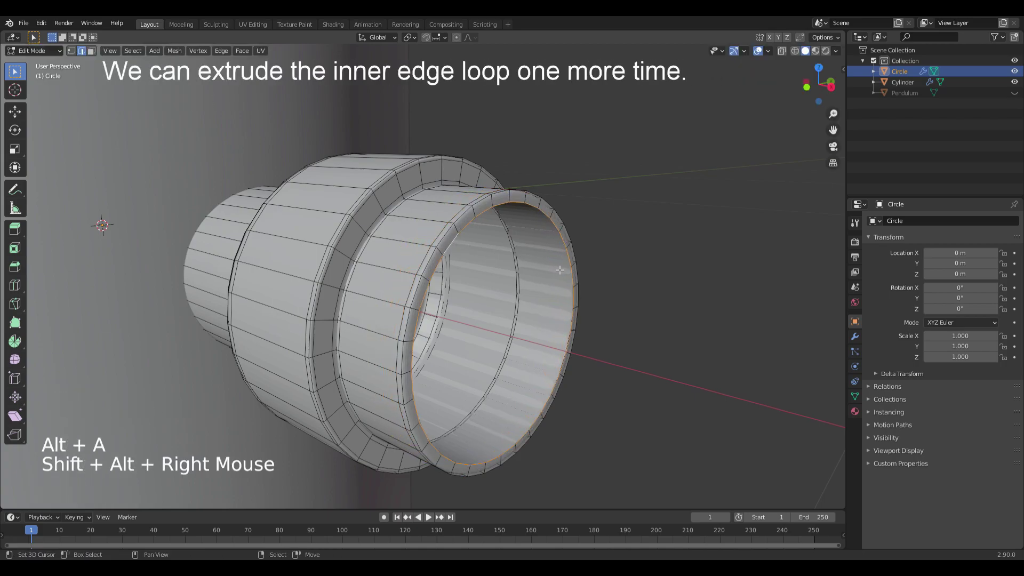
key("e")
key("s")
left_click(582, 293)
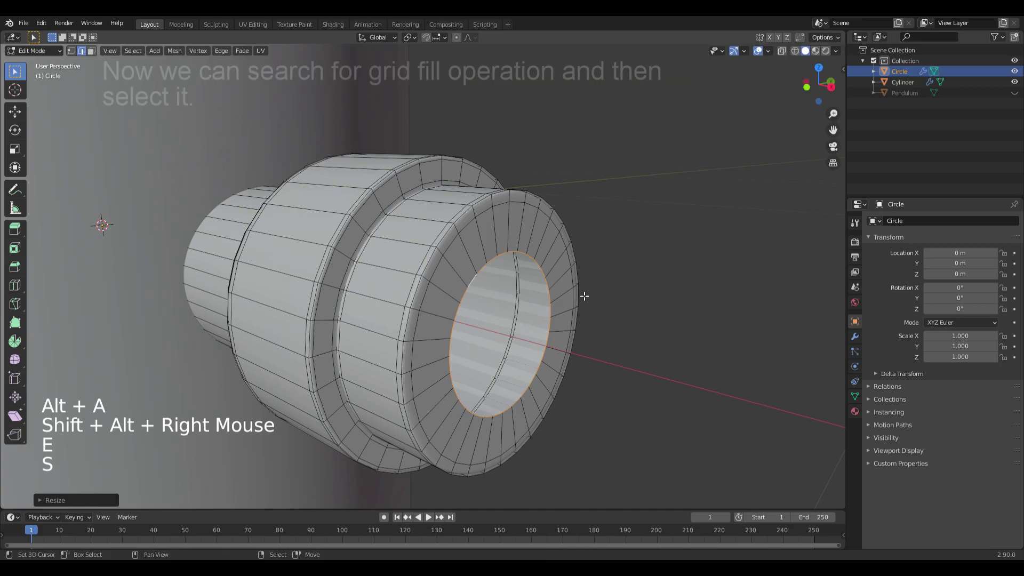
key("F3")
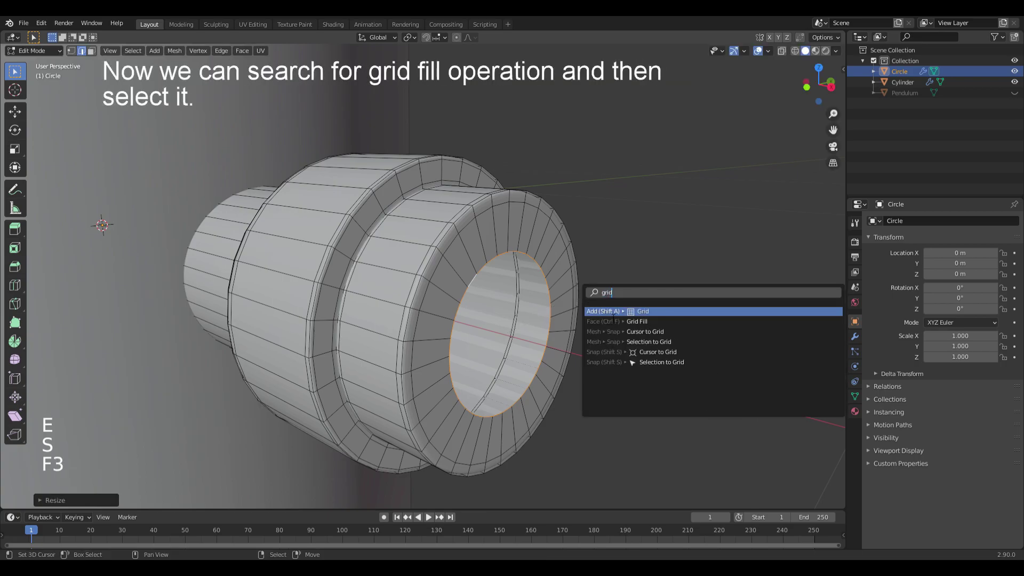
type("grid")
left_click(603, 320)
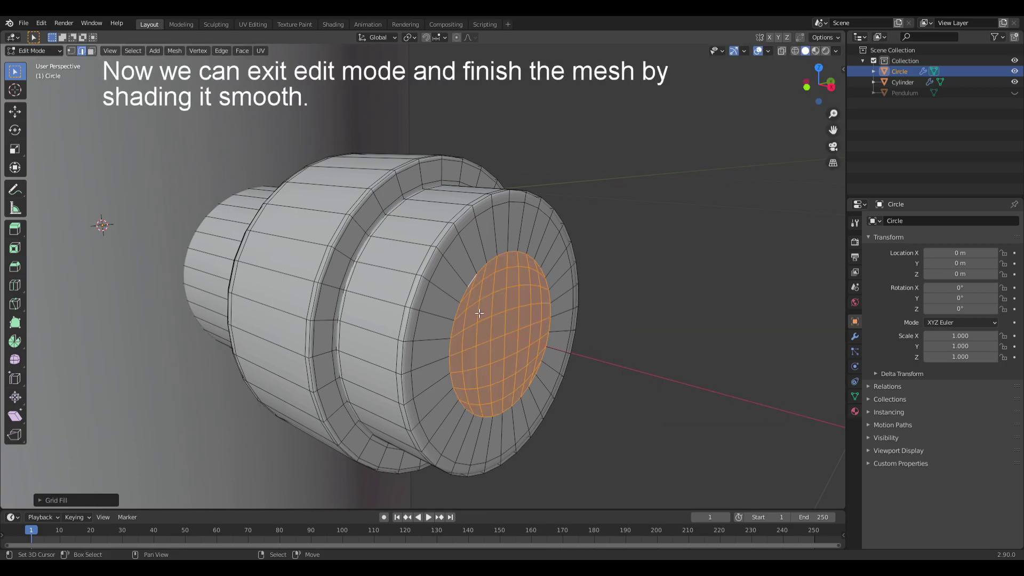
Return to Object Mode and shade the support mesh smooth
key("Tab")
key("w")
left_click(356, 287)
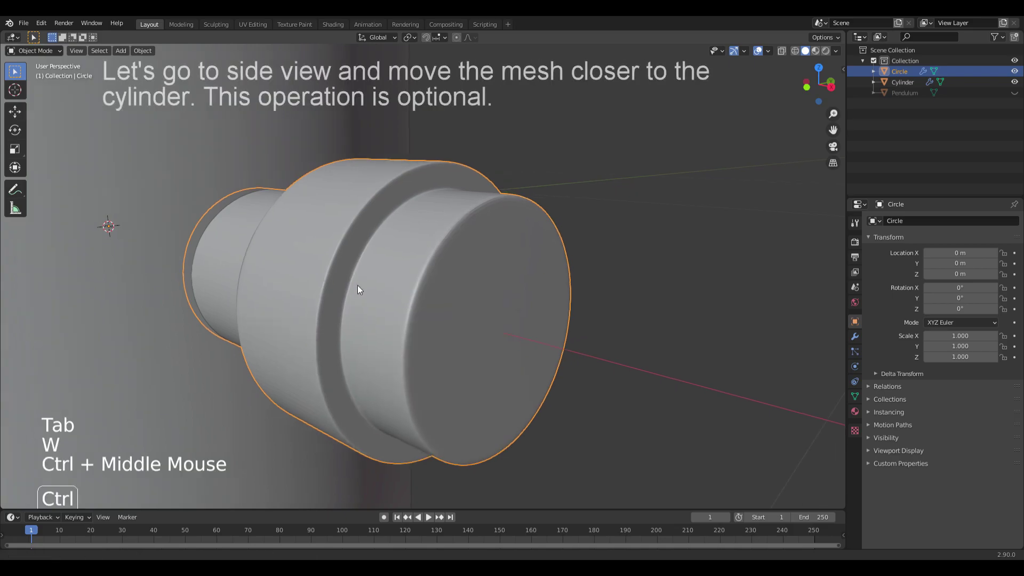
middle_click_drag(354, 287, 403, 320, "ctrl")
middle_click_drag(403, 320, 450, 369, "shift")
Move the support -0.11 m along X, closer to the cylinder, in the front view
key("KP_5")
key("KP_1")
key("g")
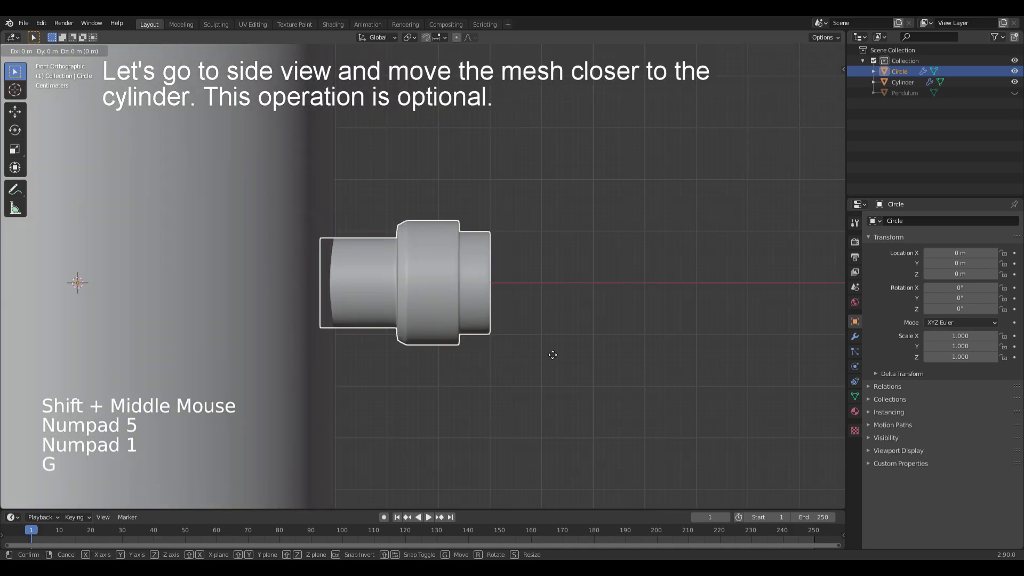
key("ctrl")
left_click(496, 353)
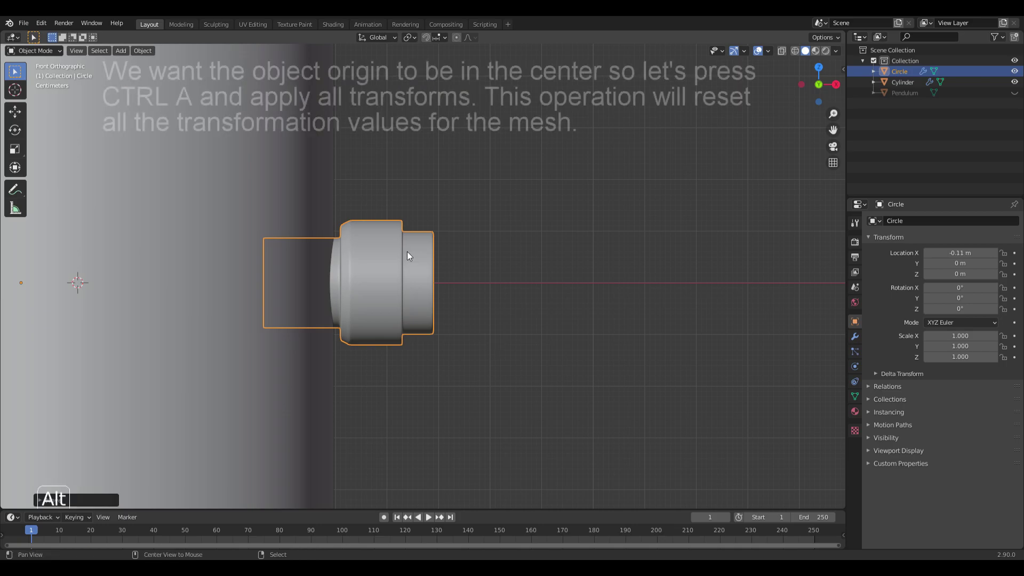
Apply All Transforms to the support so its origin sits at the cylinder's centre
middle_click_drag(406, 252, 512, 266)
scroll(512, 267, "down", 2)
middle_click_drag(406, 331, 478, 330)
key("ctrl+a")
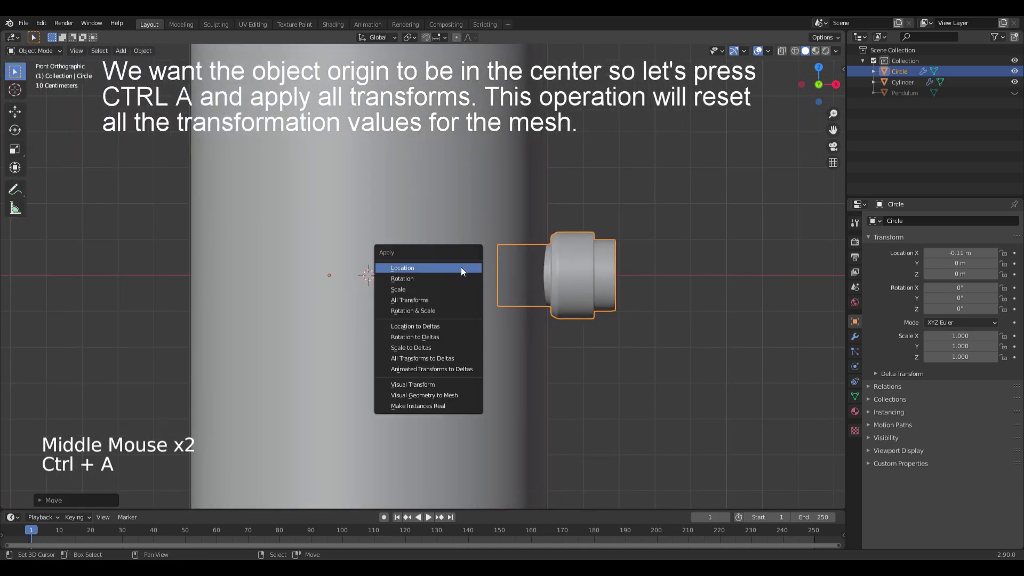
left_click(434, 300)
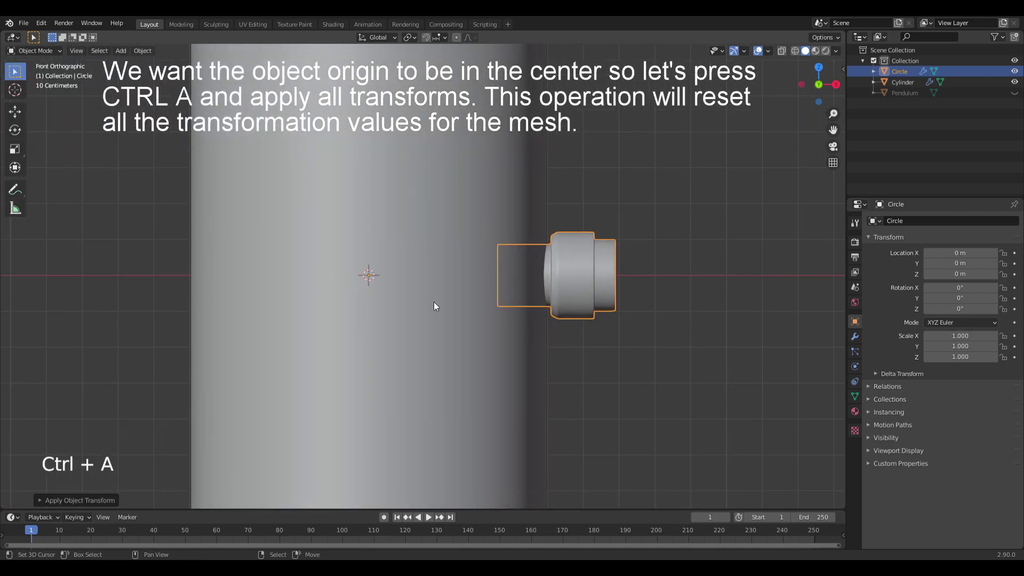
Add a Mirror modifier on the X axis to the support, place it above the Subdivision modifier and enable Clipping
left_click(855, 336)
left_click(894, 220)
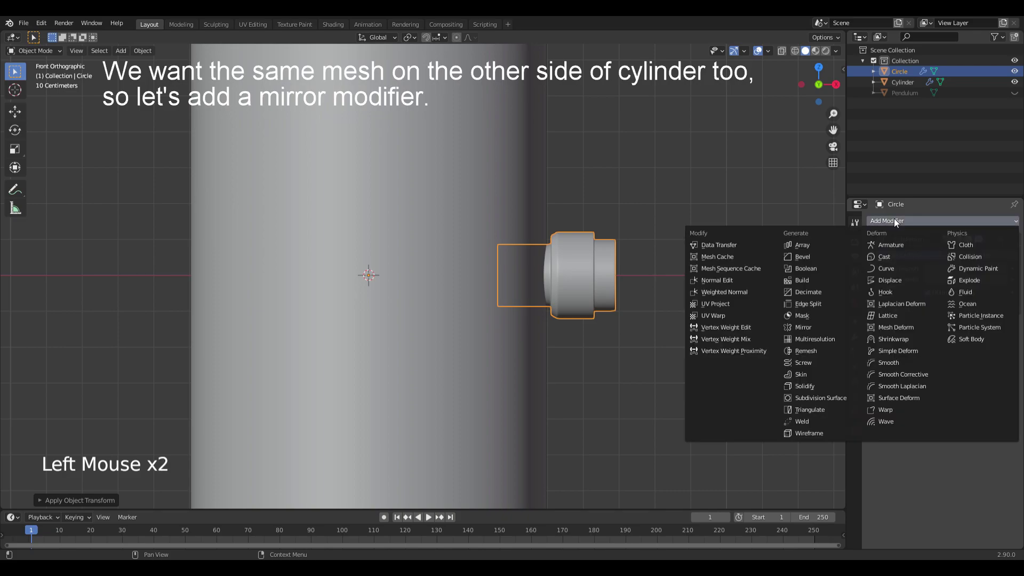
left_click(818, 327)
left_click_drag(1015, 324, 1008, 241)
left_click(928, 307)
Move the support's innermost vertex loop to the centre in wireframe Edit Mode so both mirrored halves join
key("Tab")
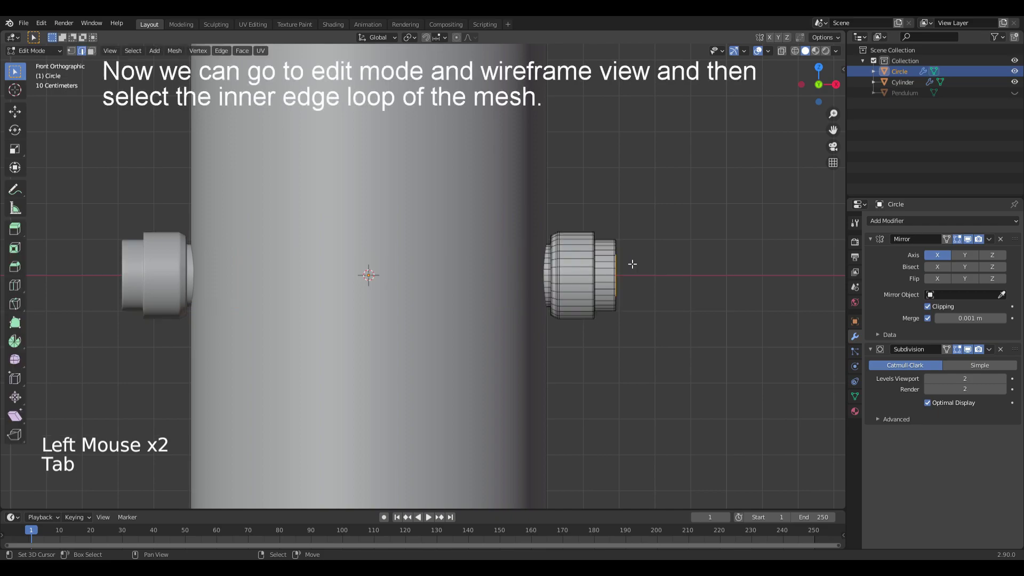
key("z")
key("1")
key("b")
left_click_drag(510, 328, 511, 328)
key("g")
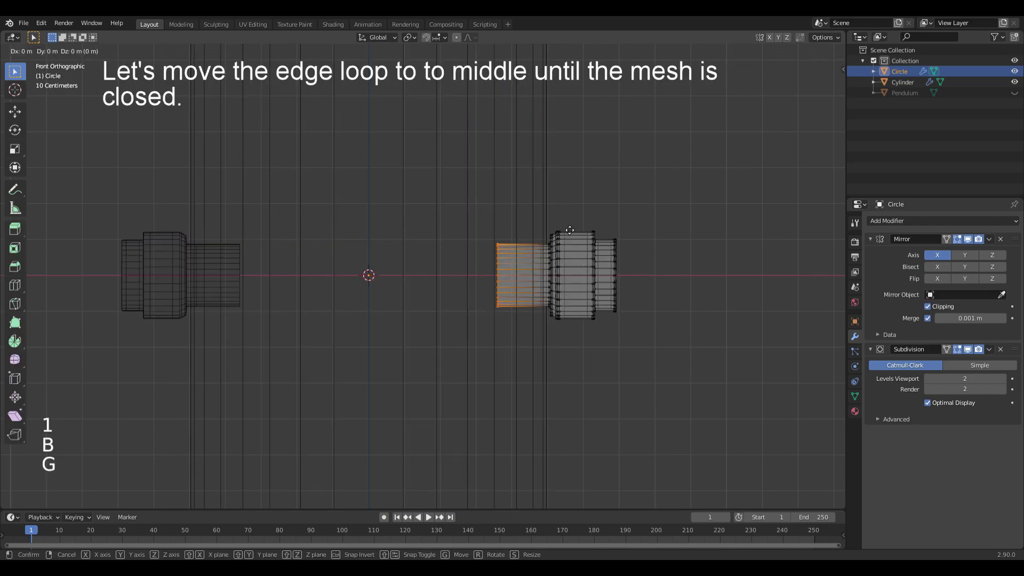
left_click(405, 227)
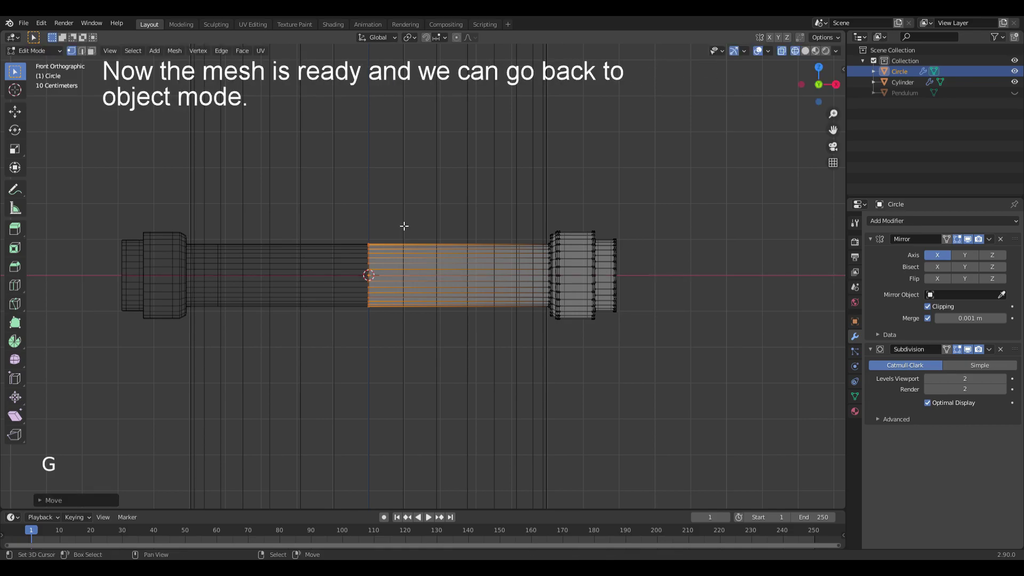
Return the support to solid-shaded Object Mode and add a Bezier curve at its centre
key("z")
key("Tab")
middle_click_drag(719, 280, 288, 278)
scroll(289, 282, "down", 1)
middle_click_drag(256, 306, 426, 293)
scroll(568, 229, "down", 2)
key("shift+a")
mouse_move(467, 252)
left_click(527, 254)
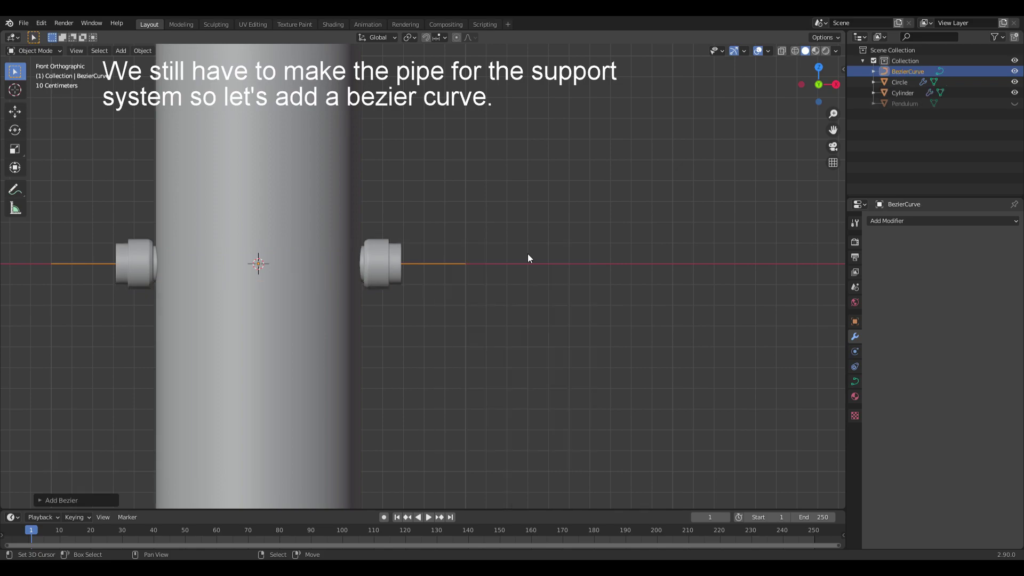
Delete the Bezier curve's left control point in Edit Mode
key("Tab")
middle_click_drag(176, 251, 286, 259)
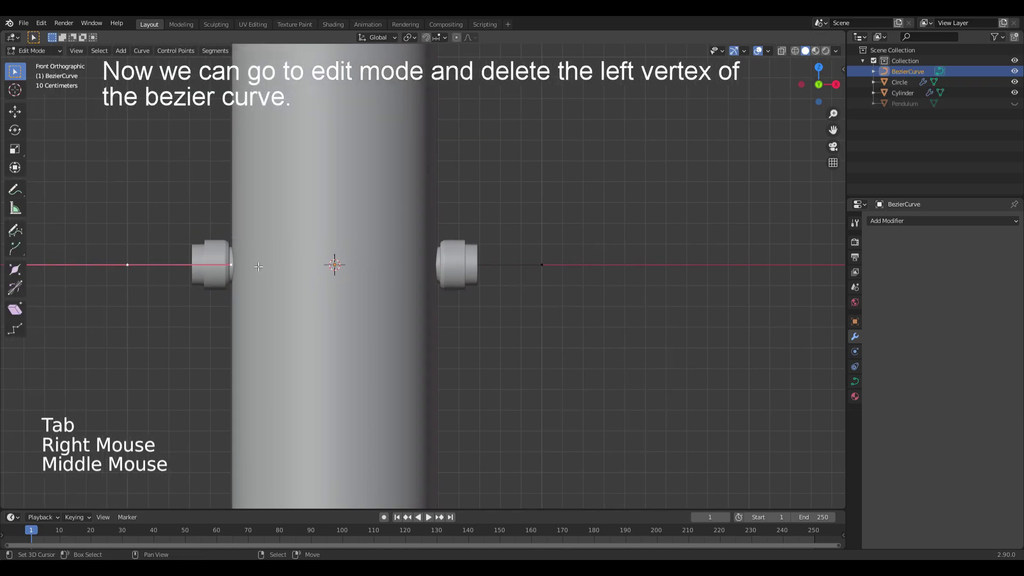
key("x")
left_click(152, 248)
Scale the curve's remaining right control point by 0.5
right_click(538, 268)
middle_click_drag(639, 242, 533, 263)
scroll(579, 256, "down", 2)
scroll(534, 263, "down", 1)
key("s")
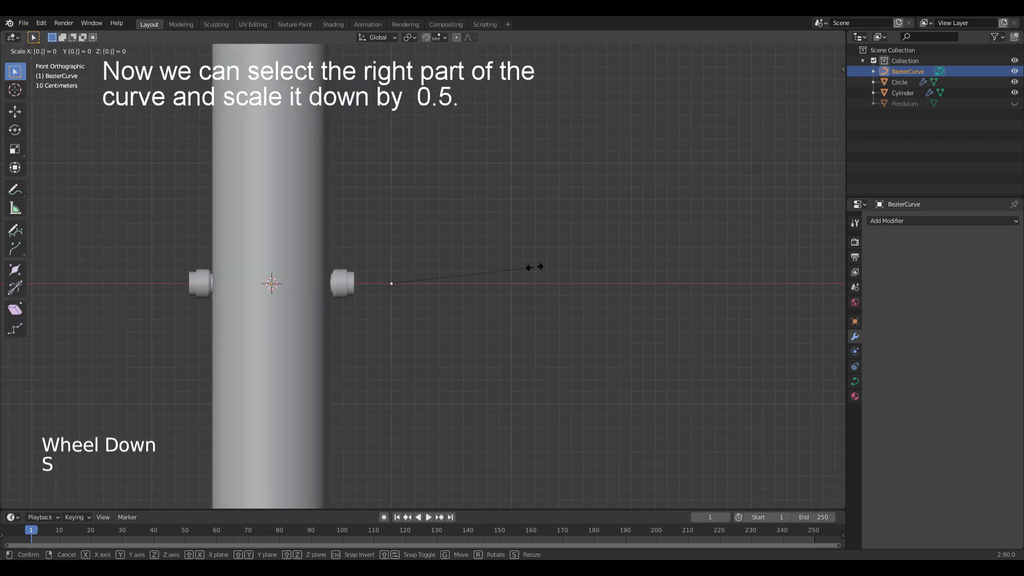
key("Return")
Move the control point 0.5 m along X and scale its right handle by 1.4
key("g")
key("x")
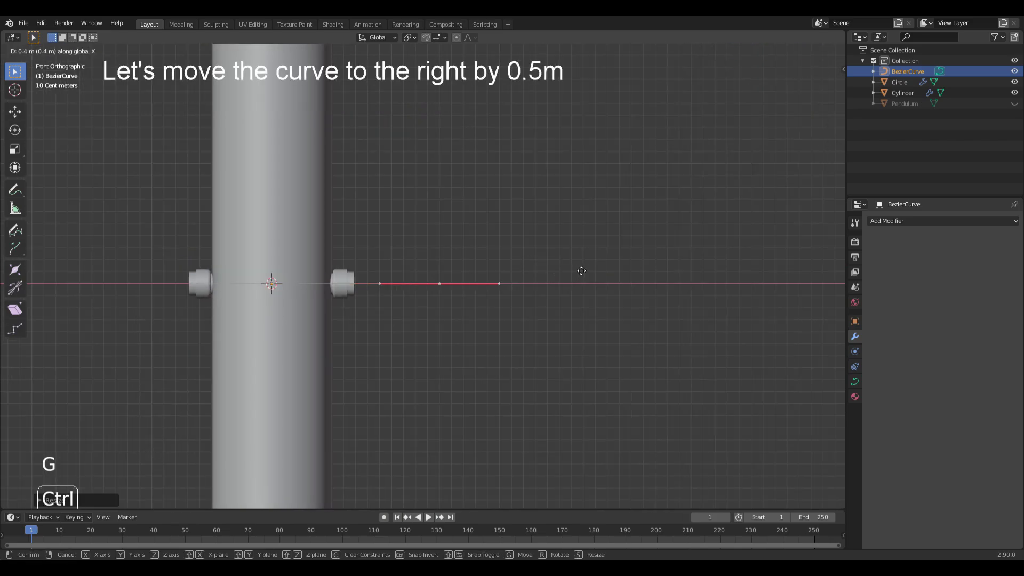
left_click(599, 271)
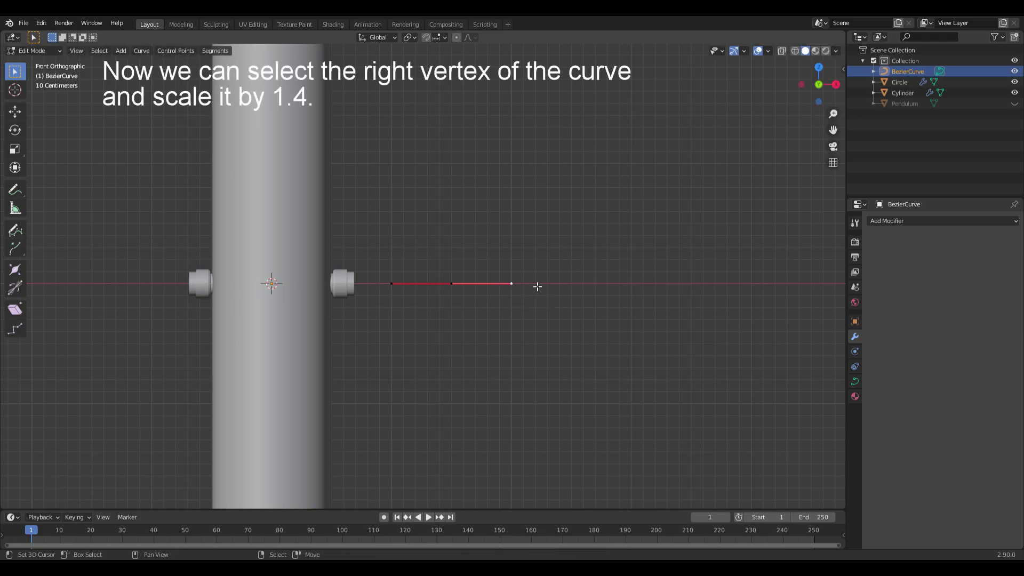
key("s")
left_click(585, 277, "ctrl")
Extrude the control point 1 m along X and -1 m along Z, away from the cylinder
right_click(457, 288)
middle_click_drag(617, 384, 525, 327)
key("e")
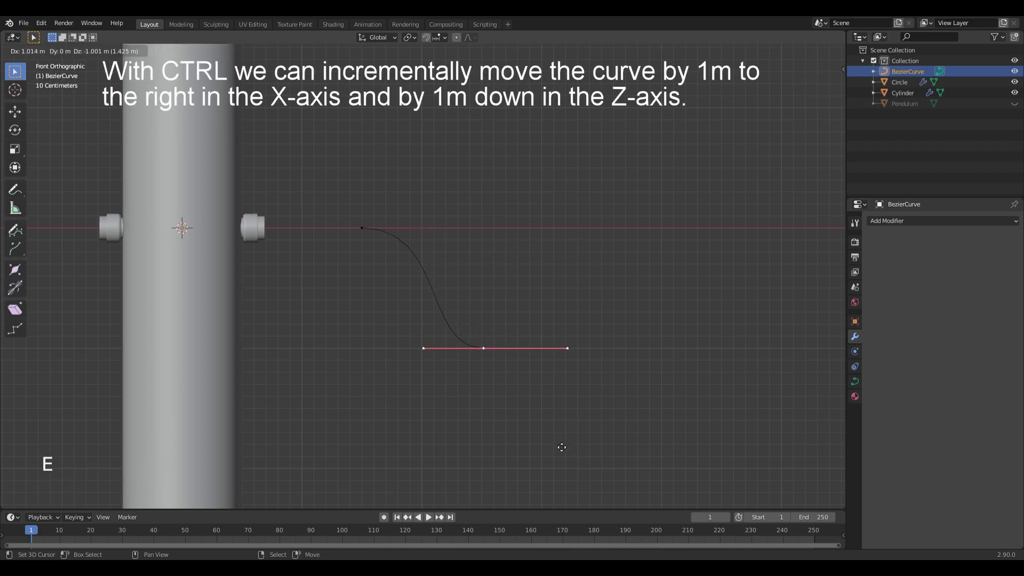
left_click(559, 449, "ctrl")
Rotate the extruded point 90 degrees and scale its upper handle by 1.4, checking the bend's symmetry with both points selected
key("r")
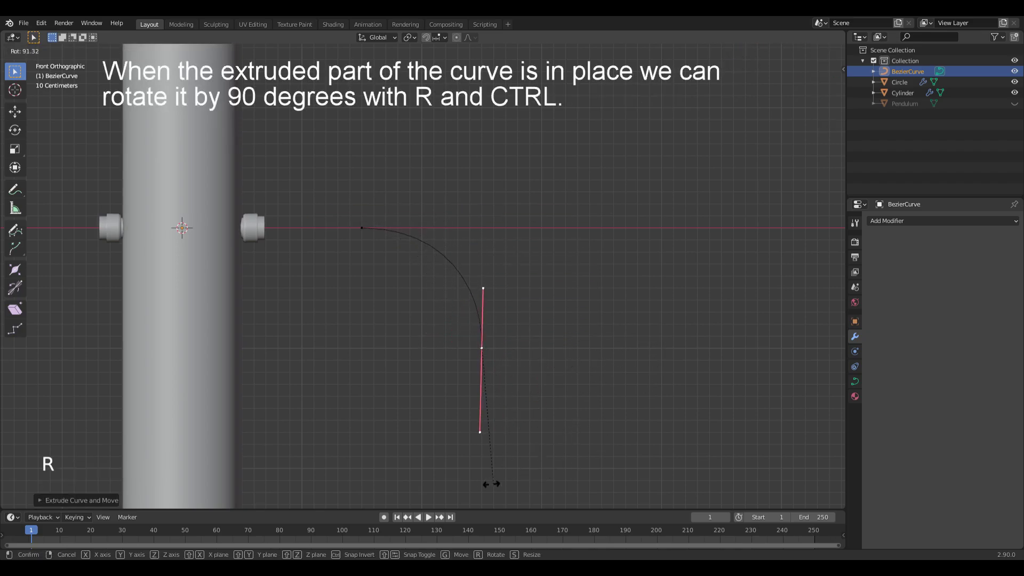
left_click(503, 487, "ctrl")
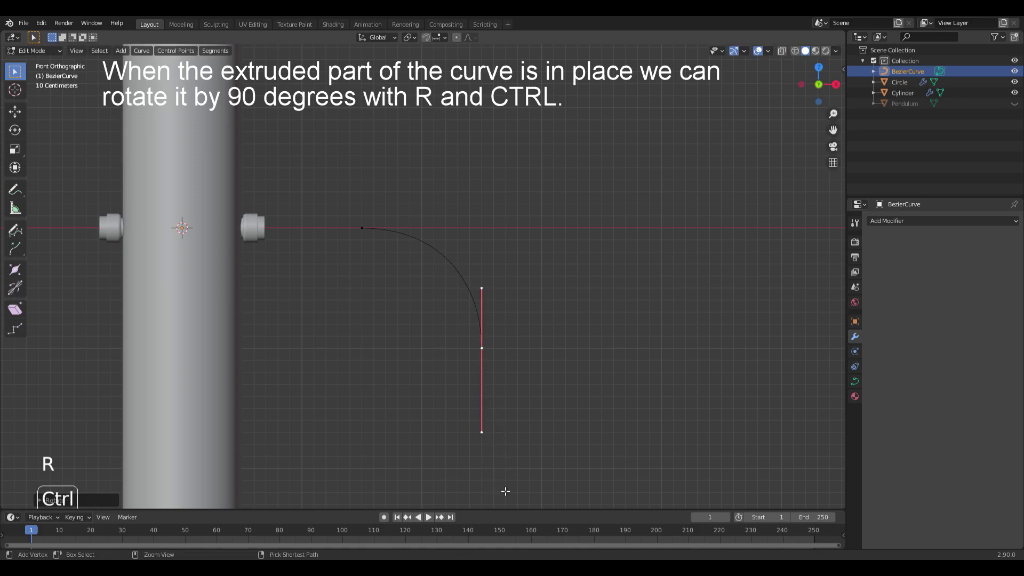
key("s")
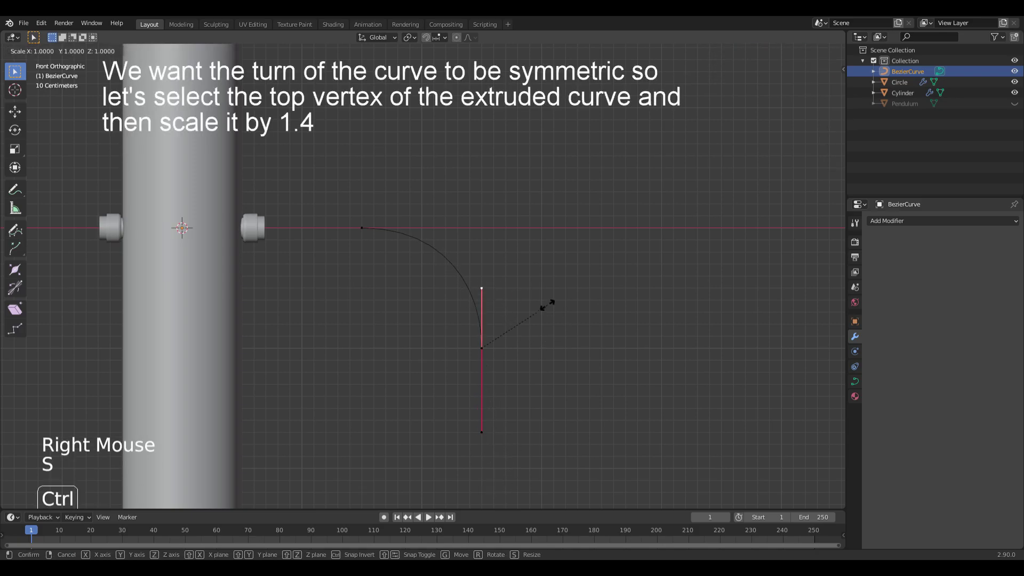
left_click(555, 265, "ctrl")
right_click(362, 230)
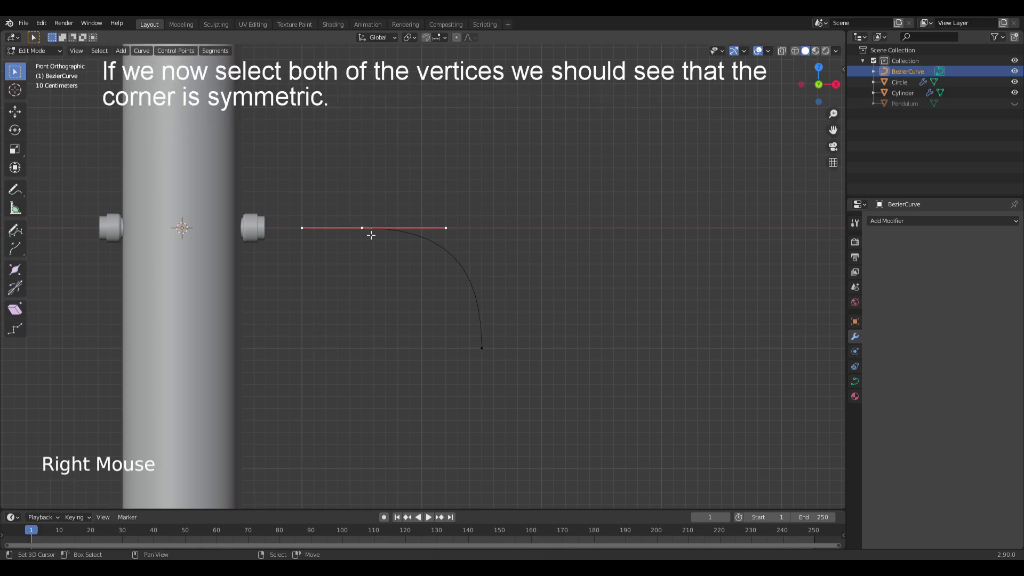
right_click(492, 352, "shift")
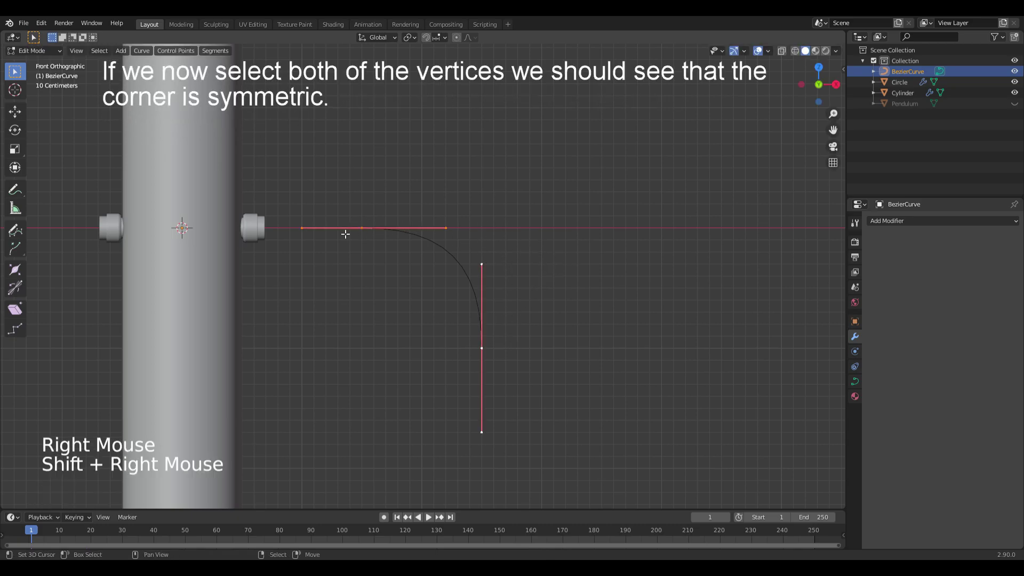
Extrude the curve's left point along the X axis line through the support into the cylinder and scale down its handles
right_click(363, 231)
key("e")
right_click(556, 208)
key("g")
left_click(520, 223)
key("s")
right_click(297, 222)
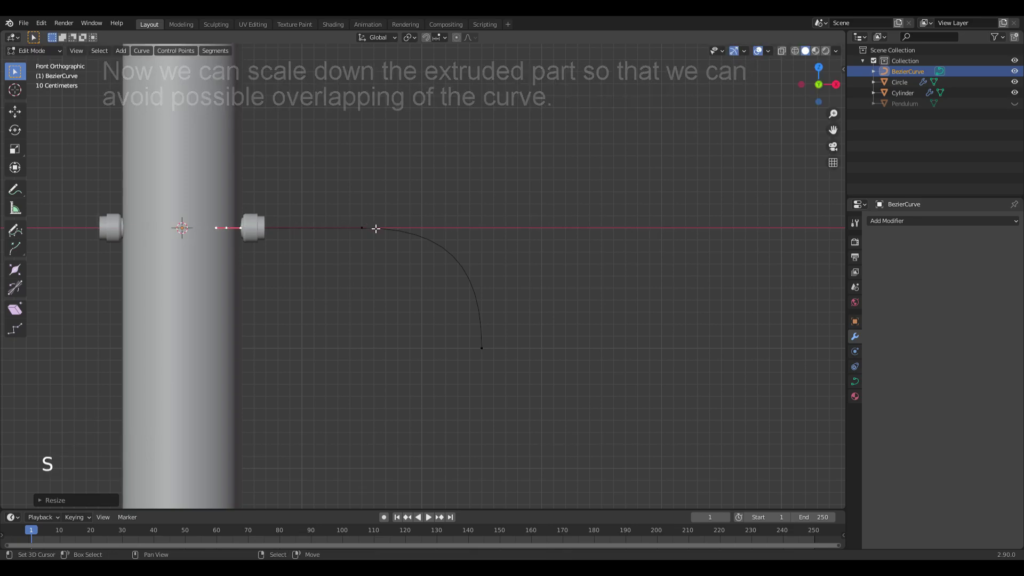
Extrude the curve's lower end point straight down along Z until it lies well below the cylinder's bottom
middle_click_drag(554, 316, 560, 279, "shift")
scroll(556, 338, "down", 4)
middle_click_drag(555, 338, 528, 205, "shift")
key("e")
key("z")
left_click(562, 505, "ctrl")
scroll(538, 310, "down", 3)
scroll(528, 206, "down", 1)
key("g")
key("z")
left_click(529, 294, "ctrl")
middle_click_drag(509, 142, 510, 224, "shift")
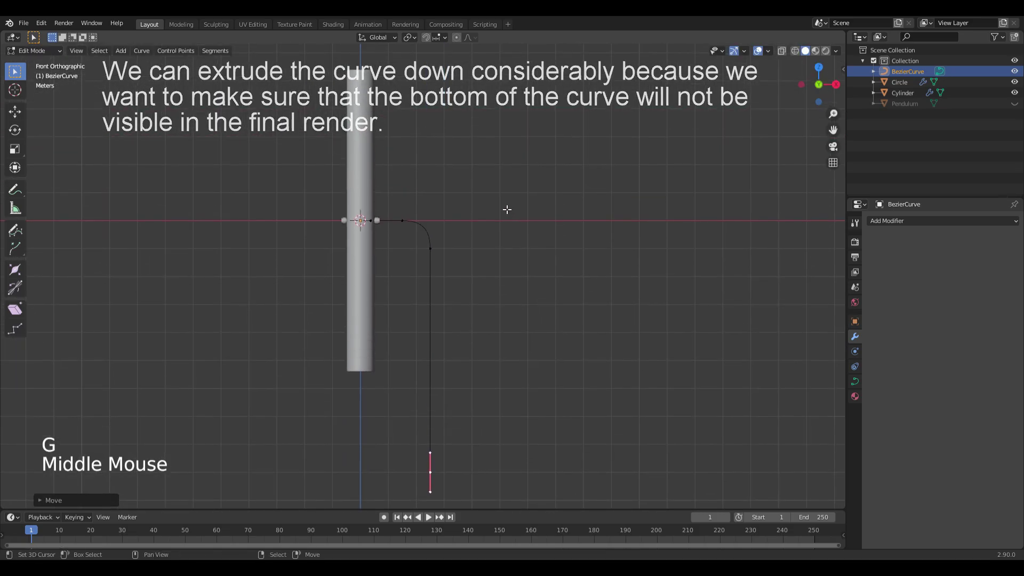
Set the curve's preview resolution to 24 in Object Mode
key("Tab")
scroll(496, 201, "up", 4)
middle_click_drag(452, 136, 476, 179, "shift")
scroll(477, 180, "up", 5)
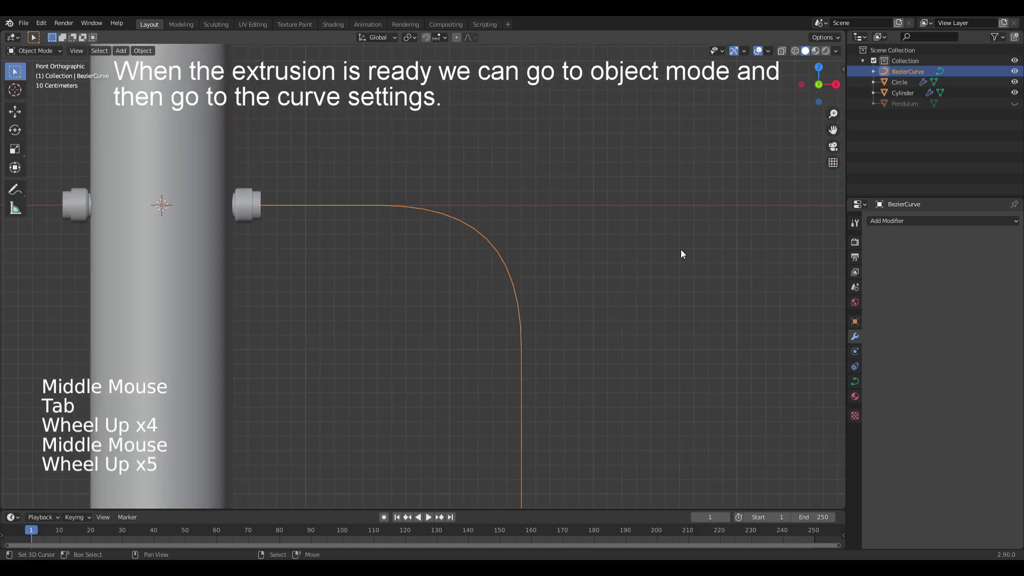
left_click(855, 381)
left_click(965, 266)
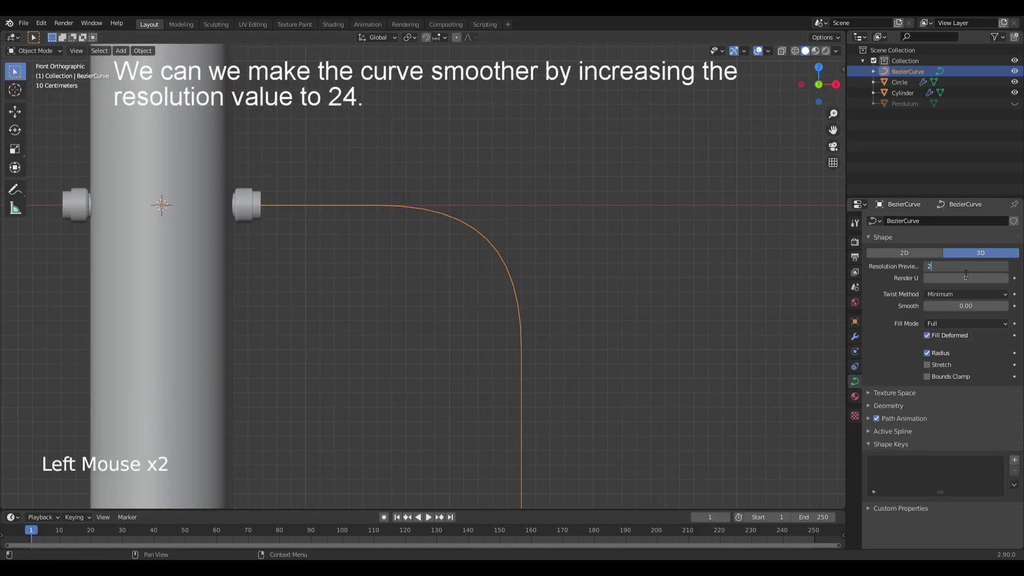
Set the curve's bevel depth to 0.05 m to turn it into a pipe
left_click(904, 405)
scroll(902, 427, "down", 2)
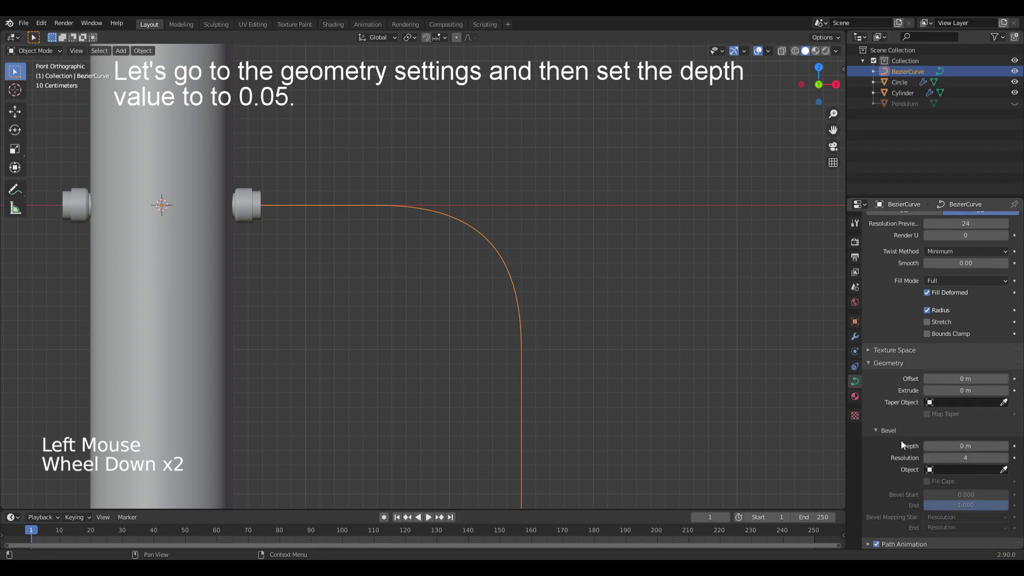
left_click(974, 449)
type("0.05")
key("Return")
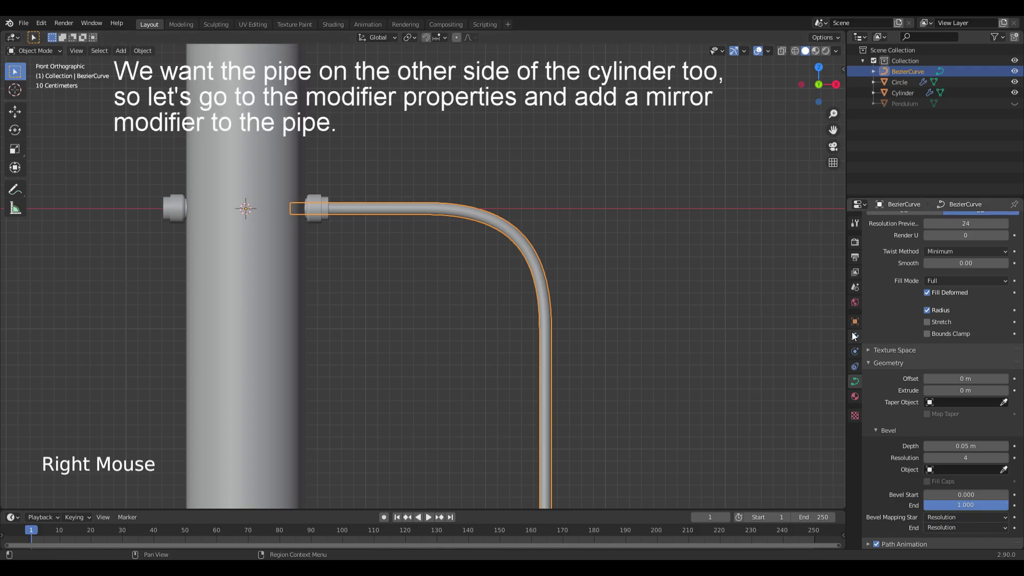
Add a Mirror modifier on the X axis to the pipe and deselect everything
left_click(854, 336)
left_click(929, 221)
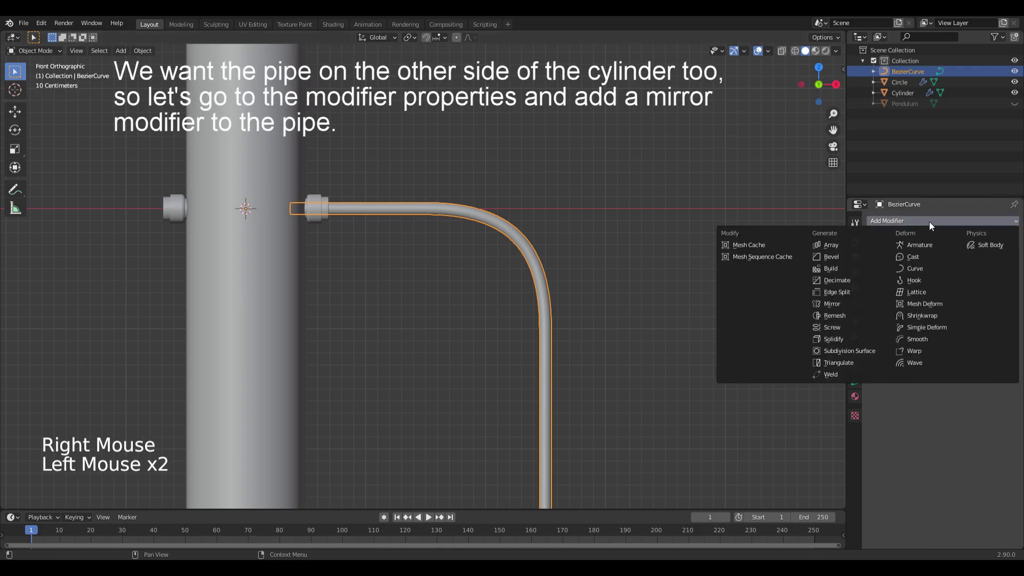
left_click(835, 302)
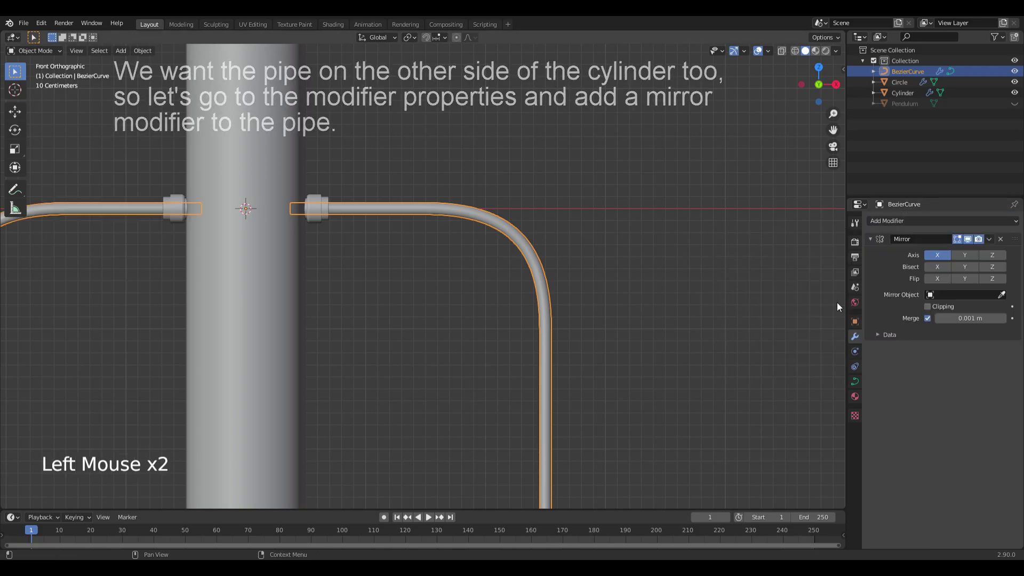
scroll(477, 255, "down", 2)
middle_click_drag(406, 265, 507, 278)
key("alt+a")
Add a plane at the scene centre and rename it Backdrop
middle_click_drag(507, 278, 427, 320, "ctrl")
middle_click_drag(480, 256, 496, 282, "ctrl")
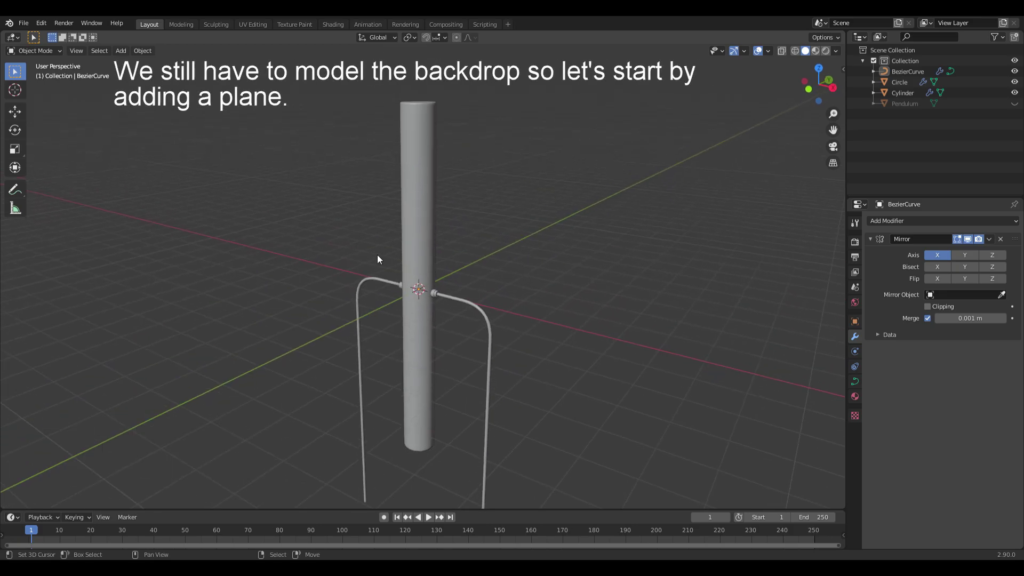
key("shift+a")
left_click(453, 250)
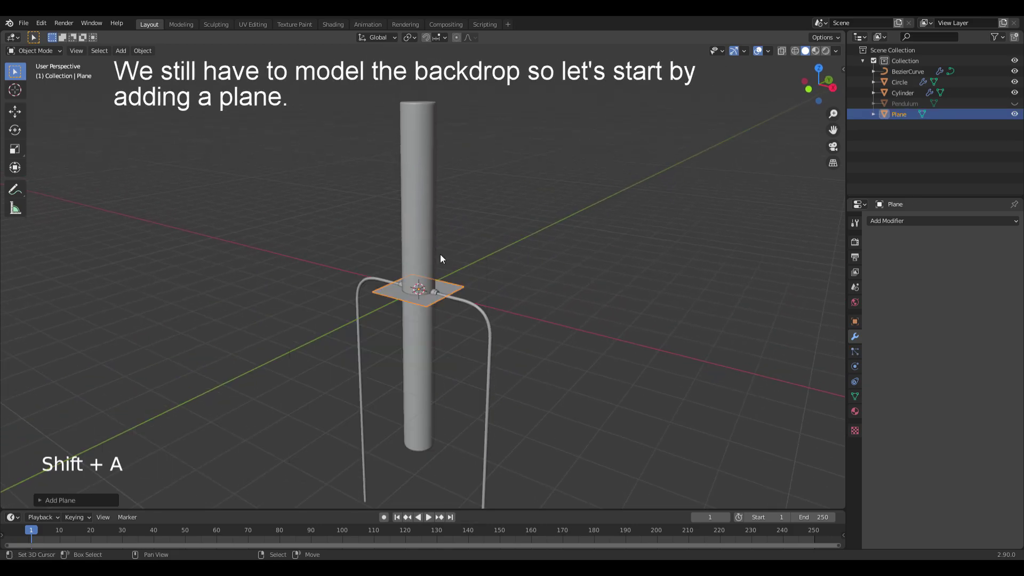
key("F2")
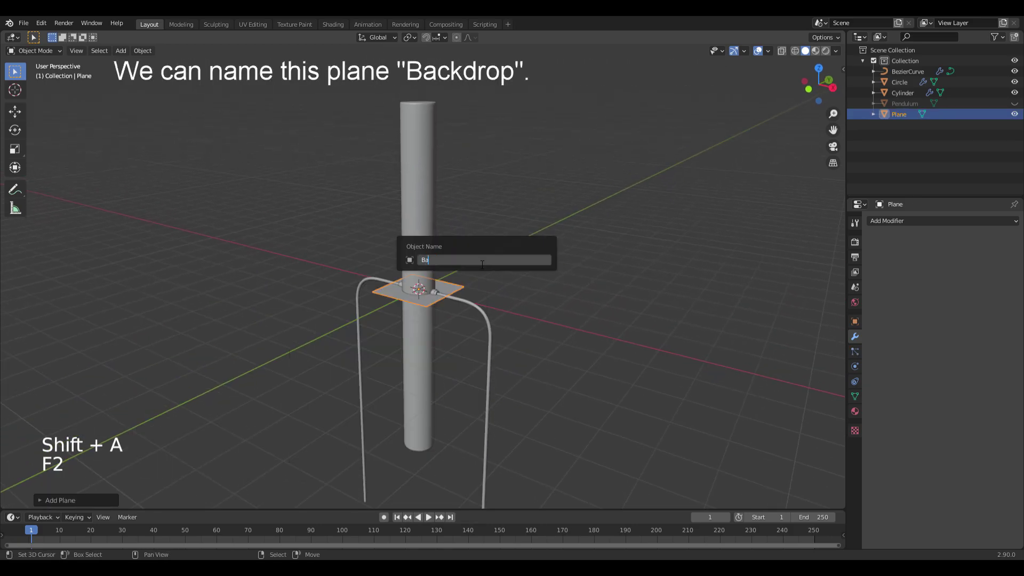
type("Backdrop")
key("Return")
Scale the backdrop plane by 20 and move it -9 m along Z
type("s20")
key("Return")
type("gz-9")
key("Return")
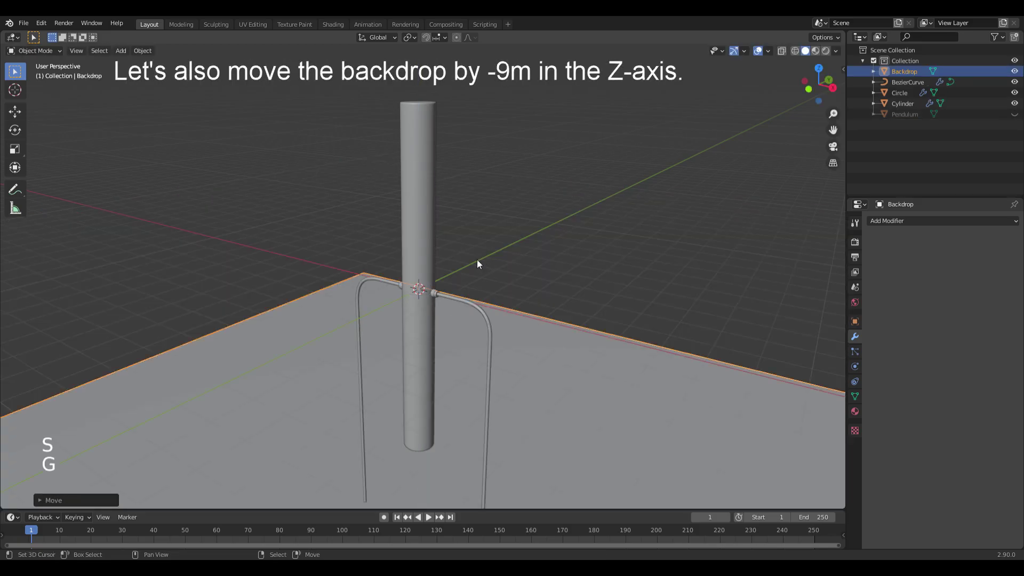
Extrude the backdrop's edge on the negative X side straight up into a tall wall in Edit Mode
middle_click_drag(477, 260, 441, 388, "ctrl")
left_click(854, 322)
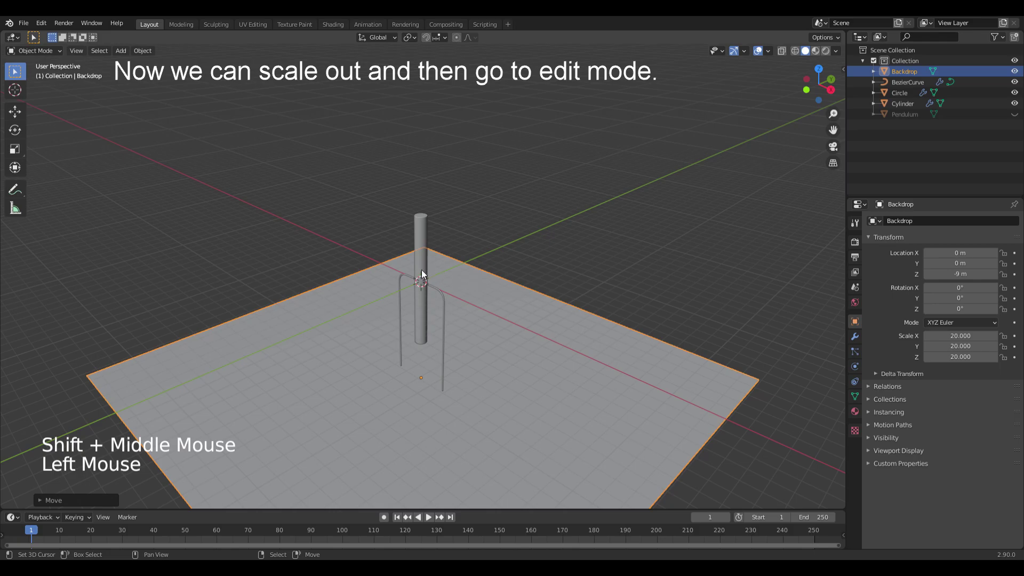
key("Tab")
key("2")
right_click(338, 281)
key("e")
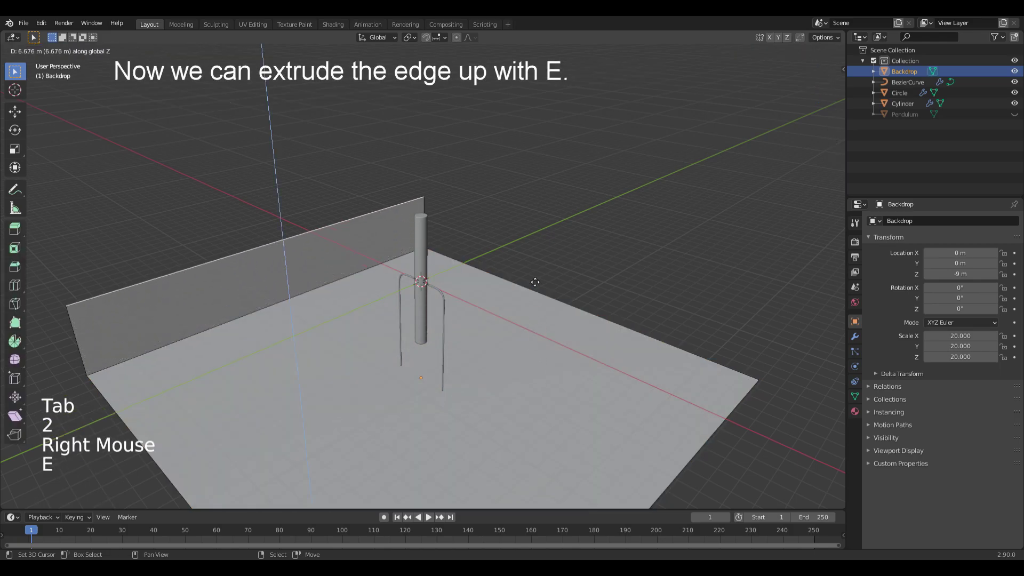
left_click(531, 136)
Bevel the corner edge between the backdrop's floor and wall with 7 segments and a width of about 0.24 m
right_click(545, 261)
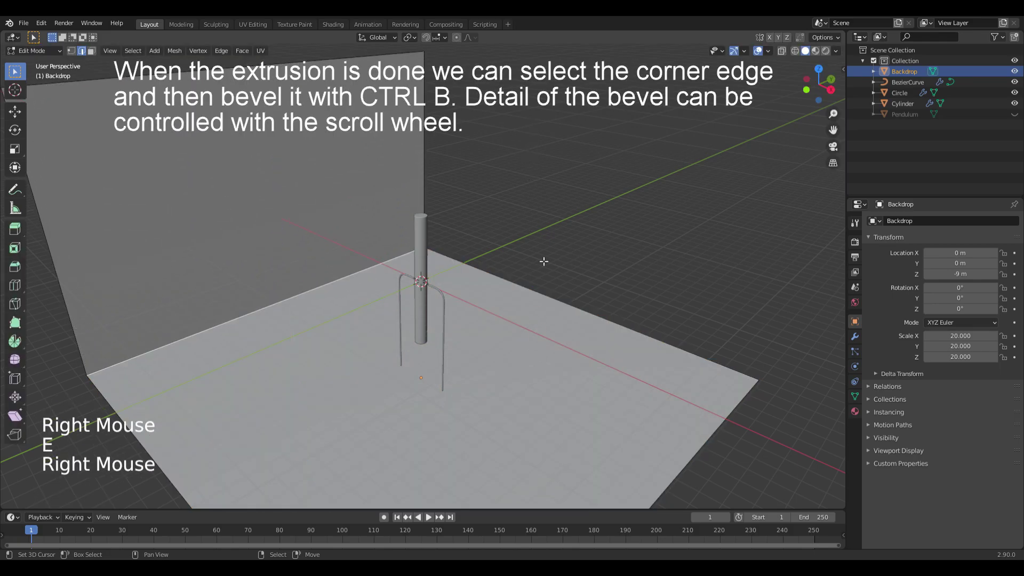
key("ctrl+b")
scroll(580, 245, "up", 6)
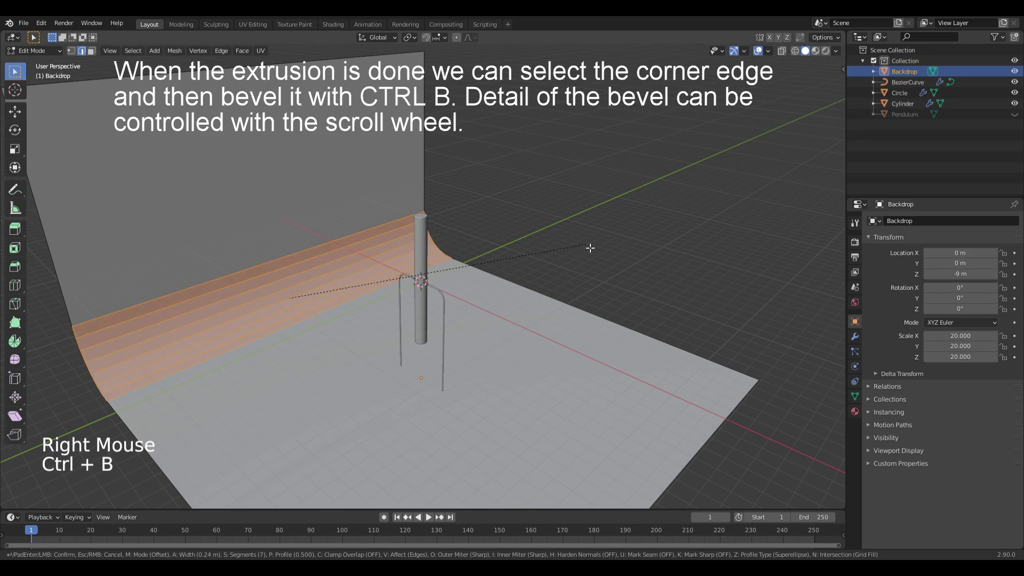
left_click(591, 248)
Add two loop cuts running across the backdrop's floor and wall and scale them along Y close to the outer edges
key("ctrl+r")
scroll(364, 283, "up", 1)
left_click(365, 283)
left_click(365, 283)
key("s")
key("y")
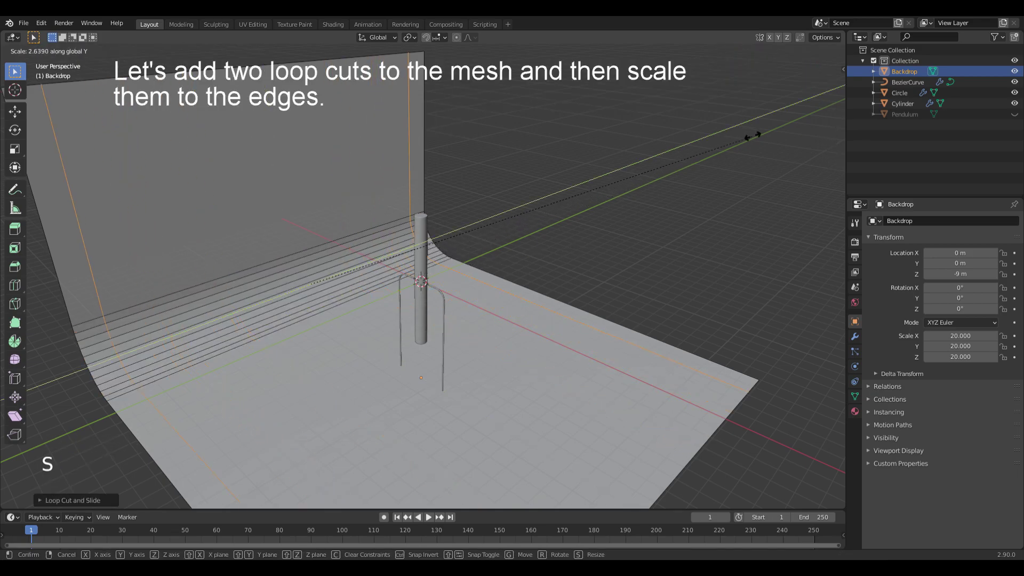
left_click(797, 118)
Add a level 2 Subdivision Surface modifier to the backdrop in Object Mode and shade it smooth
key("Tab")
key("ctrl+2")
key("w")
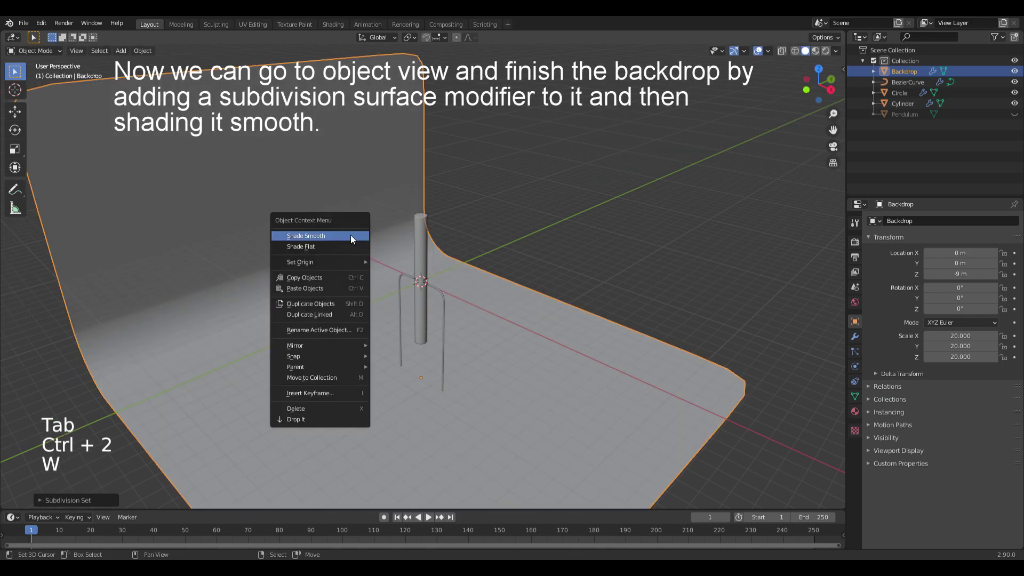
left_click(322, 236)
Rotate the backdrop -65 degrees around the Z axis
type("rz")
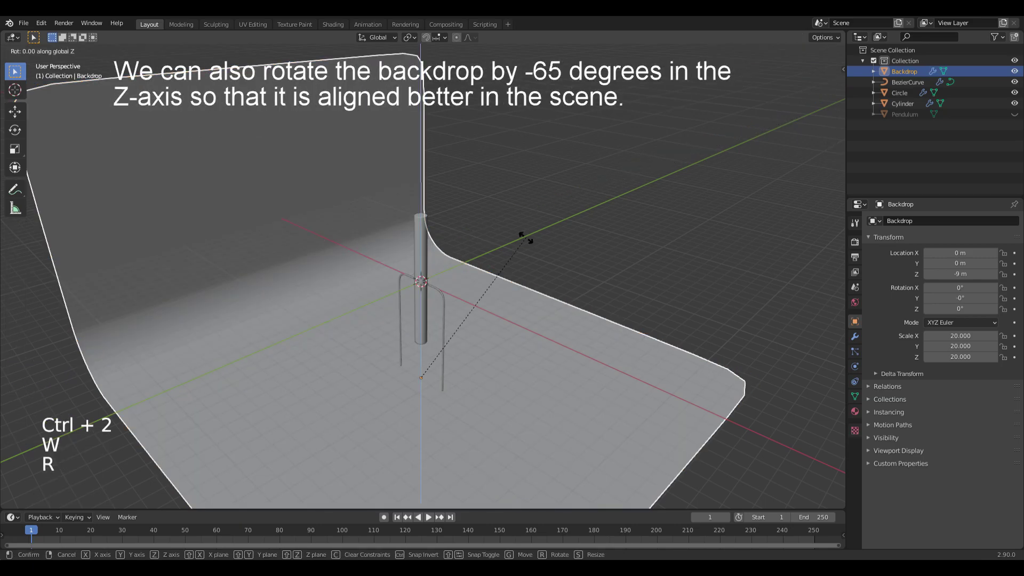
type("-65")
key("Return")
middle_click_drag(521, 350, 603, 313, "ctrl")
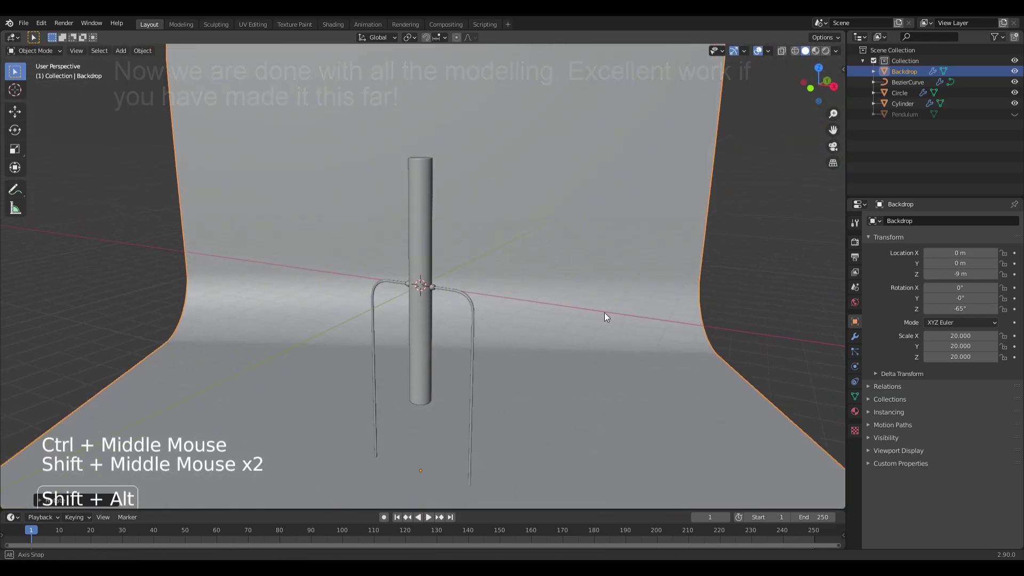
Hide all visible objects, unhide the pendulum and select it
key("a")
key("h")
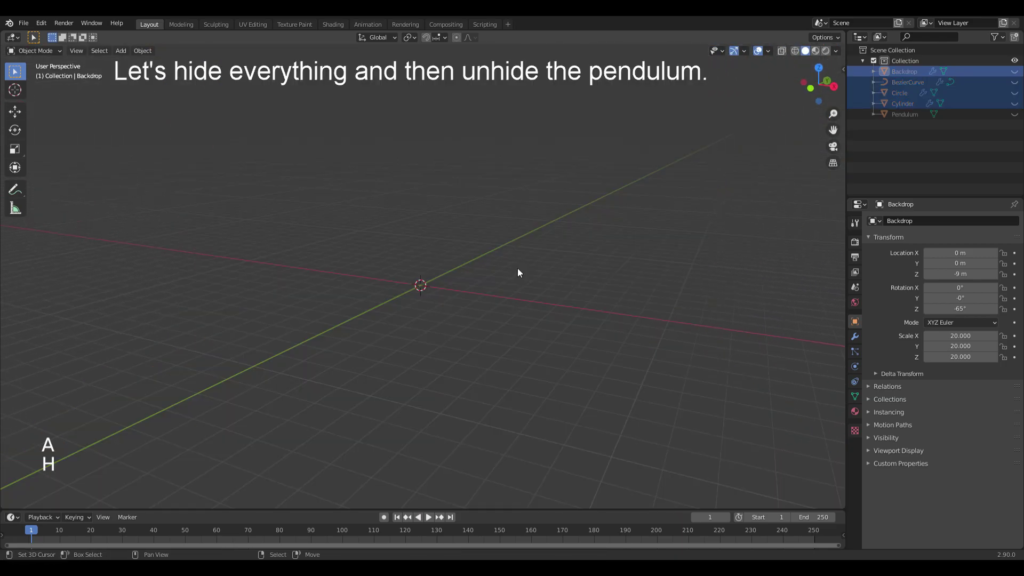
left_click(1014, 113)
right_click(431, 254)
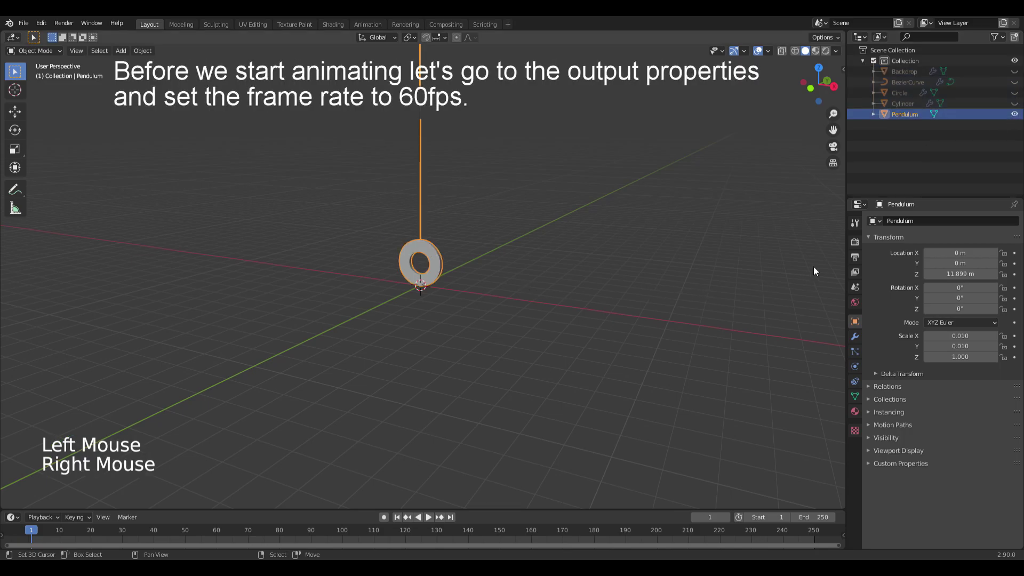
Set the scene's output frame rate to 60 fps
left_click(856, 257)
left_click(942, 352)
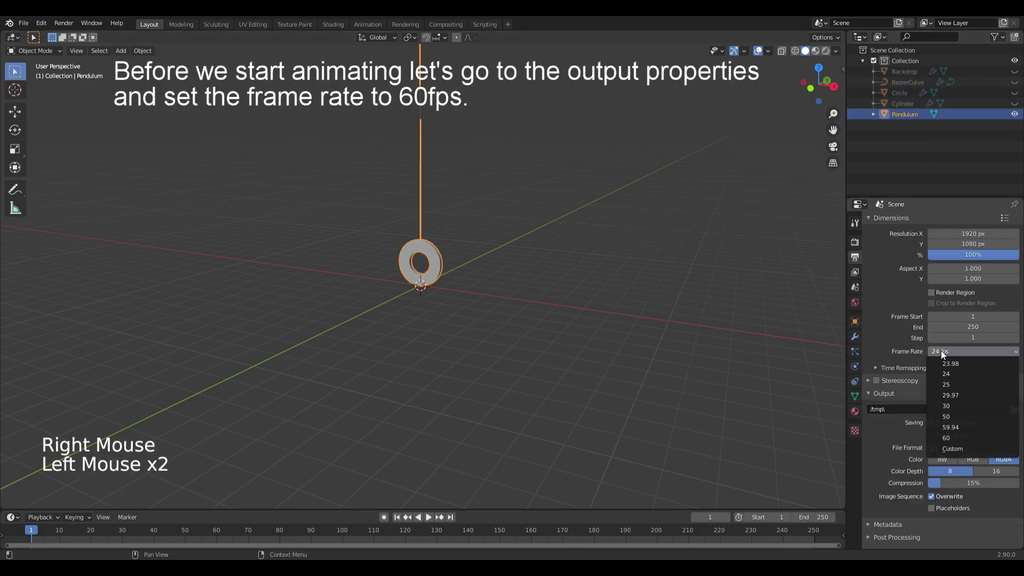
left_click(944, 438)
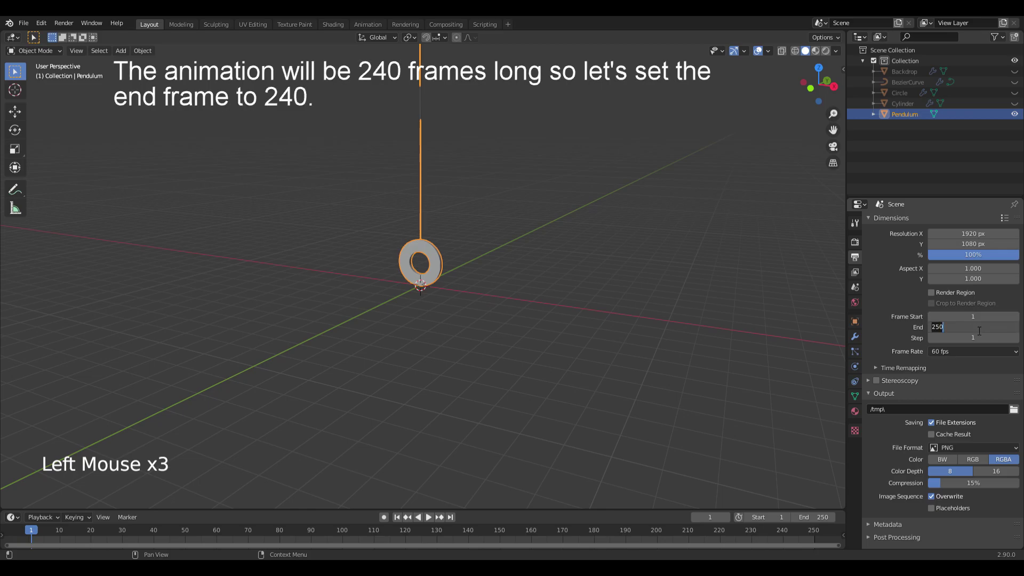
Set the scene's end frame to 240
key("Return")
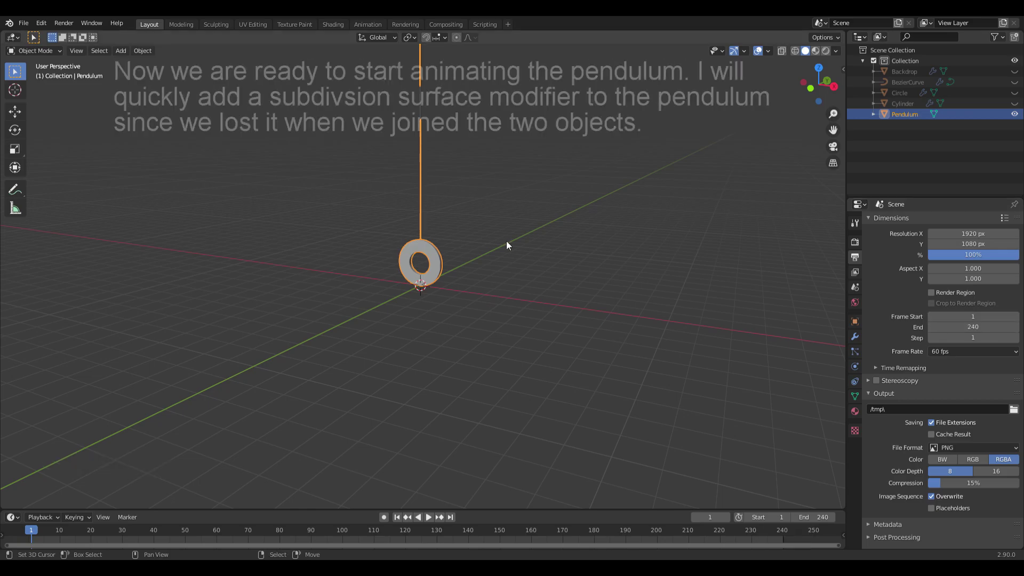
Add a level 2 Subdivision Surface modifier to the pendulum, shade it smooth and deselect it
middle_click_drag(504, 244, 554, 173, "ctrl")
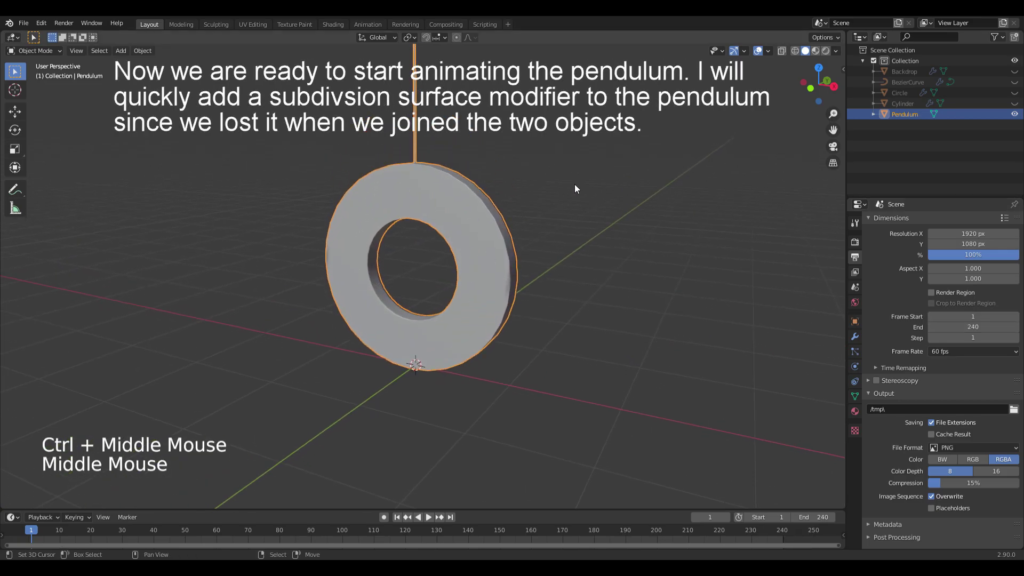
key("ctrl+2")
key("w")
key("alt+a")
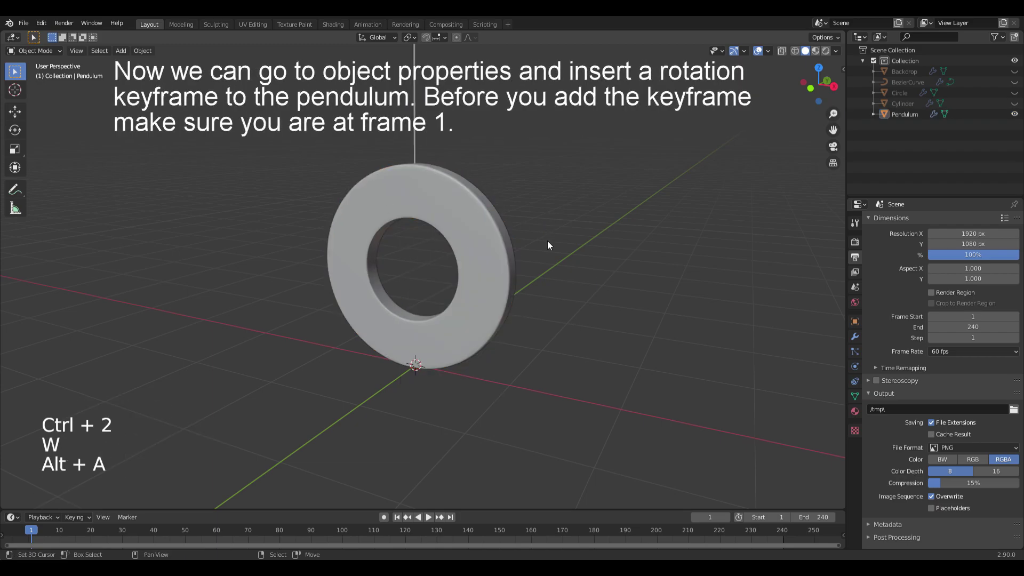
Insert a rotation keyframe on the pendulum at frame 1 from its object properties
middle_click_drag(477, 194, 470, 219, "ctrl")
left_click(855, 321)
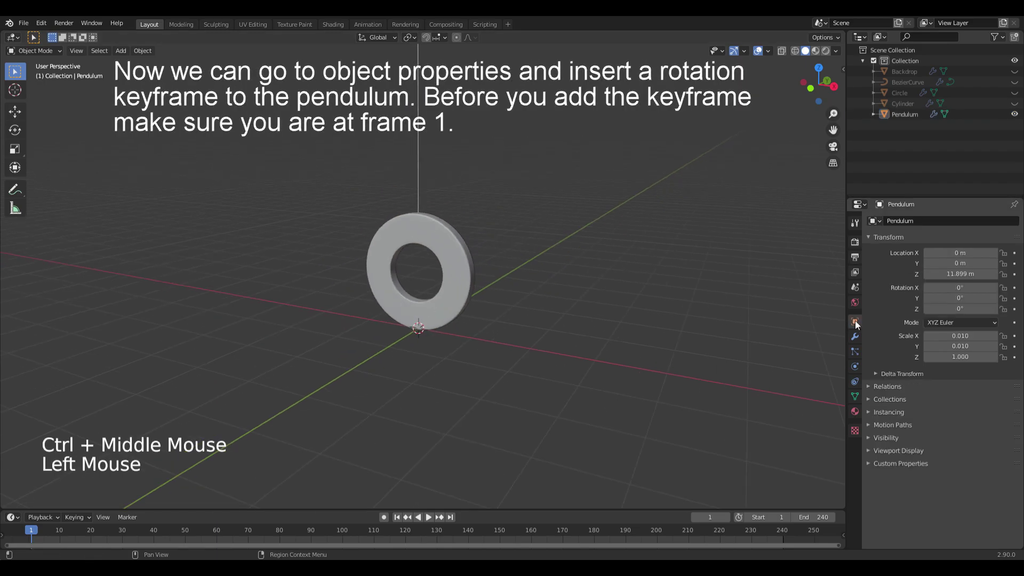
left_click(464, 237)
key("i")
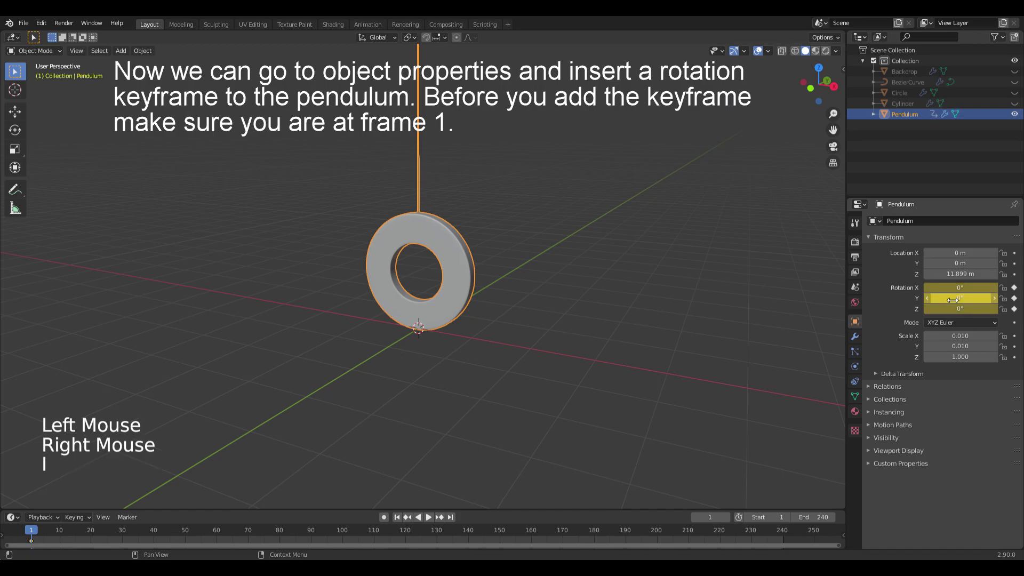
Split the 3D viewport horizontally with an enlarged Graph Editor below, showing only the pendulum's Y Euler Rotation curve
right_click(847, 300)
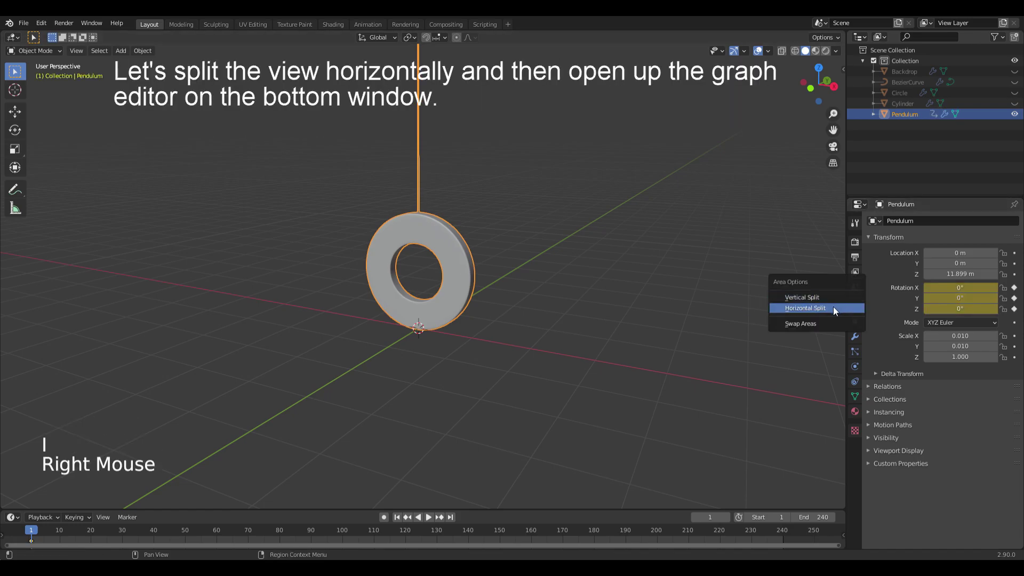
left_click(836, 310)
left_click(821, 290)
left_click(13, 296)
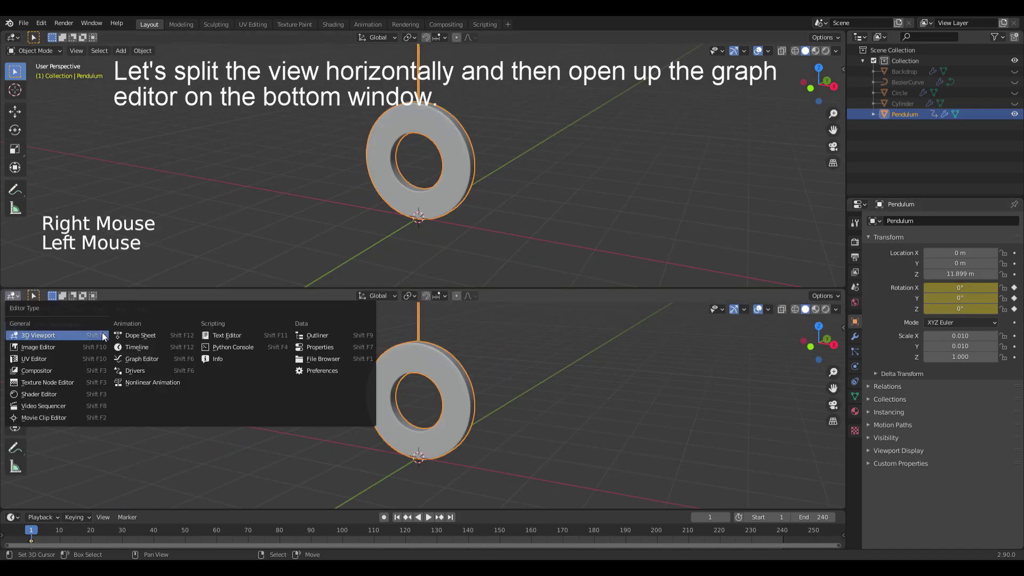
left_click(142, 359)
left_click_drag(400, 290, 400, 219)
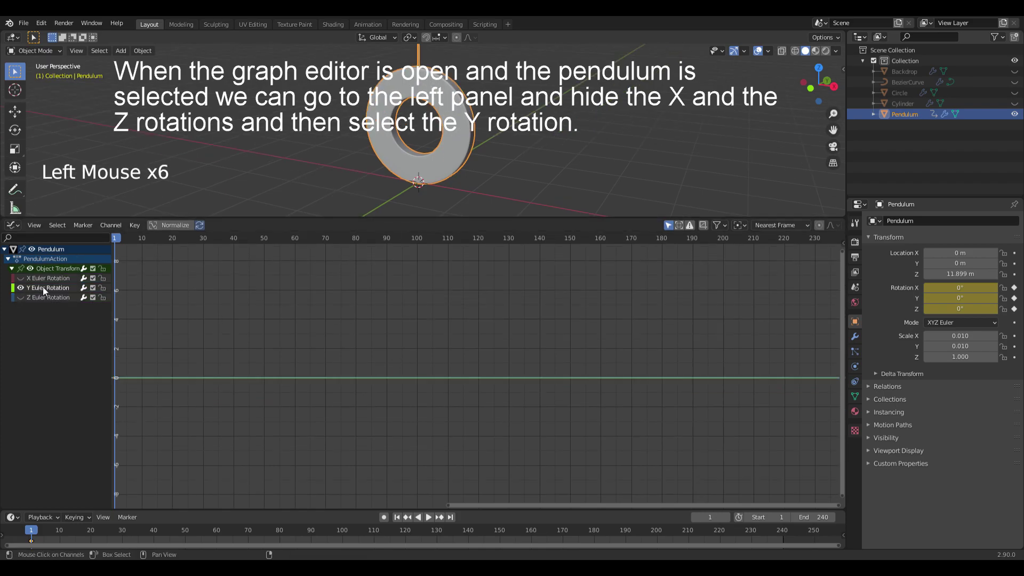
Add a Built-In Function modifier to the Y rotation curve with amplitude 0.3 and phase multiplier pi/120
key("n")
left_click(839, 278)
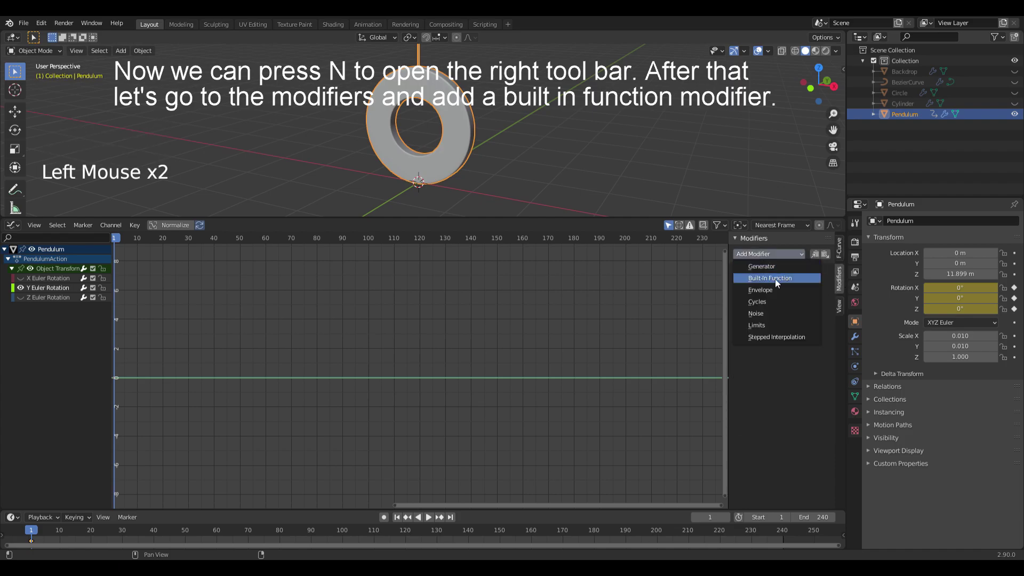
left_click(774, 277)
left_click(779, 312)
type("0.3")
key("Return")
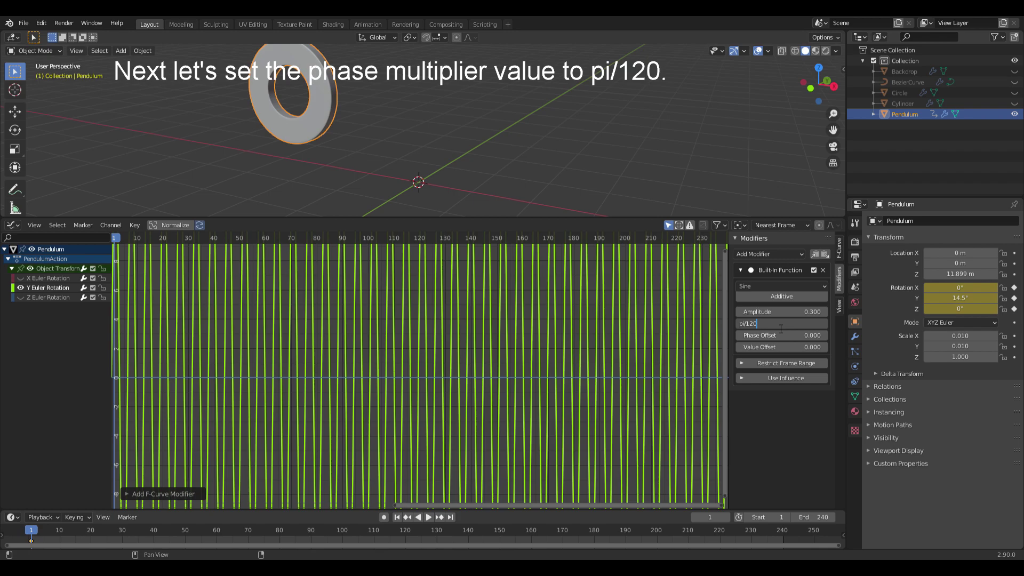
key("Return")
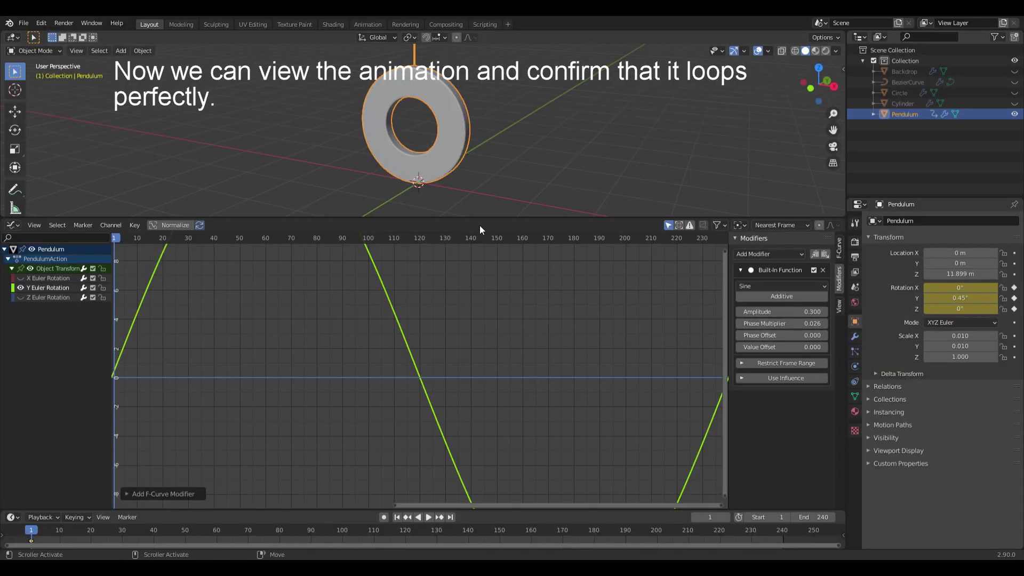
Play back the pendulum's swing to check that it loops, and return to frame 1
scroll(519, 126, "down", 2)
mouse_move(506, 154)
middle_mouse_down()
mouse_move(520, 126)
mouse_move(519, 143)
middle_mouse_up()
key("space")
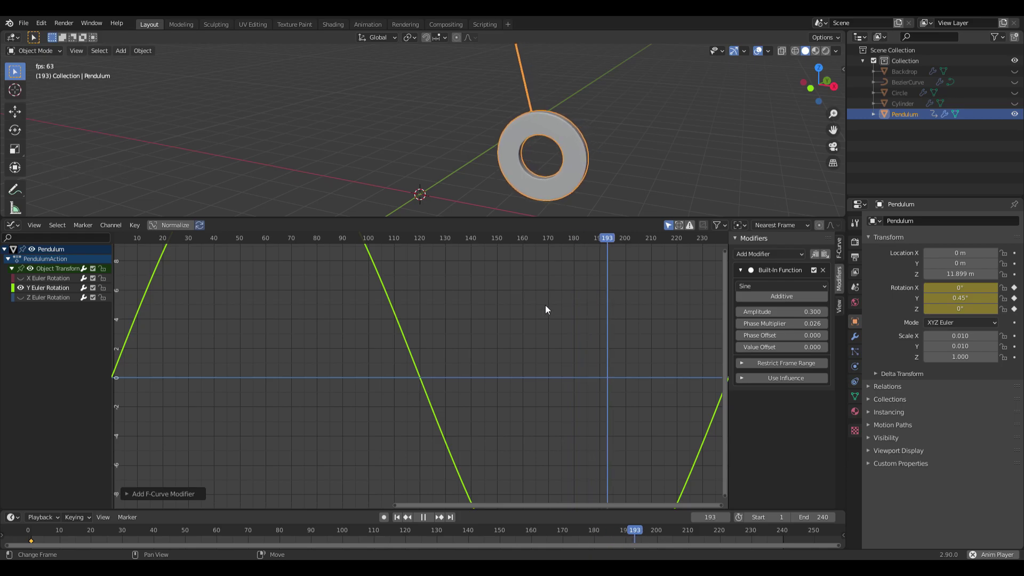
key("space")
left_click(31, 531)
Collapse the Graph Editor area and go to frame 0 with the pendulum in top orthographic view
left_click_drag(523, 217, 523, 495)
key("KP_5")
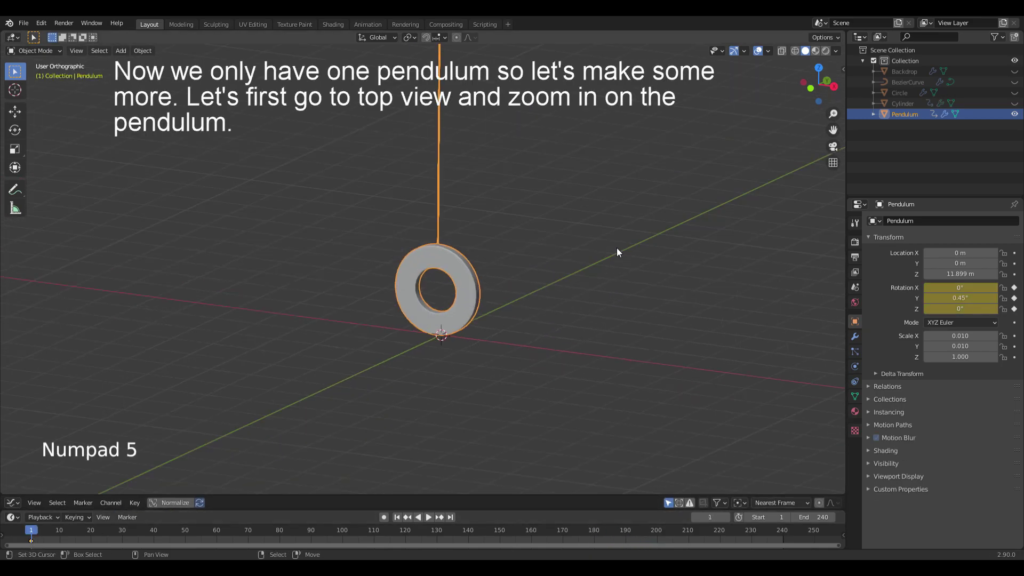
key("KP_7")
key("Left")
scroll(427, 299, "up", 2)
middle_click_drag(465, 160, 478, 269)
scroll(534, 301, "up", 1)
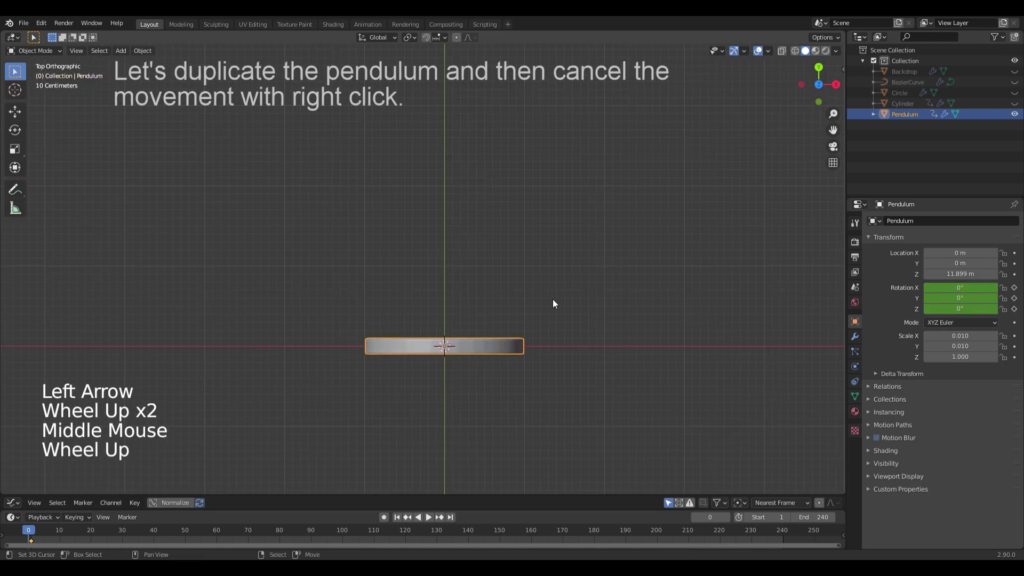
Duplicate the pendulum and move the copy 0.5 m along the Y axis
key("shift+d")
right_click(609, 267)
key("g")
key("y")
left_click(618, 232)
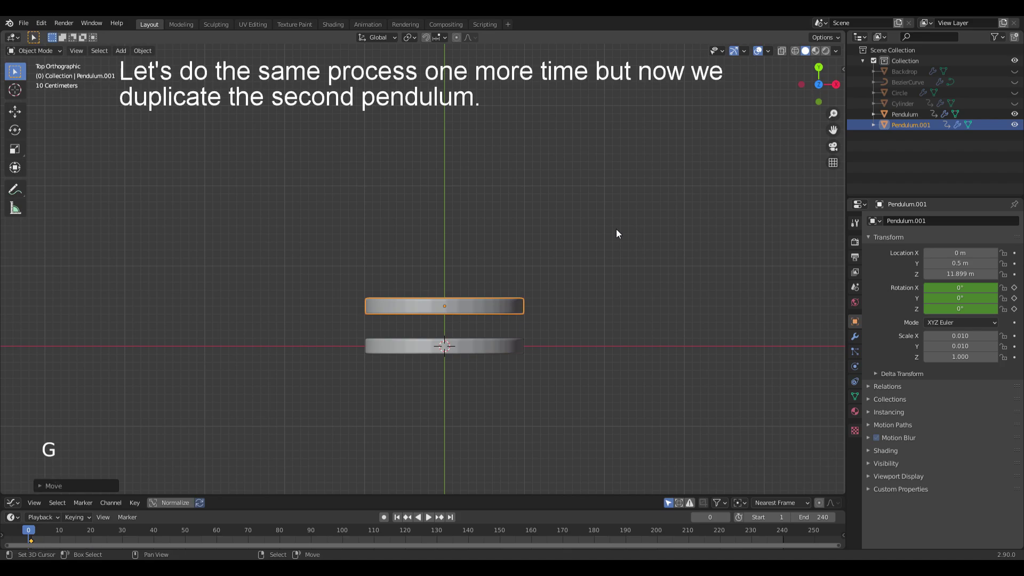
Duplicate the second pendulum and place the third one at 1 m along the Y axis
key("shift+d")
right_click(606, 250)
key("g")
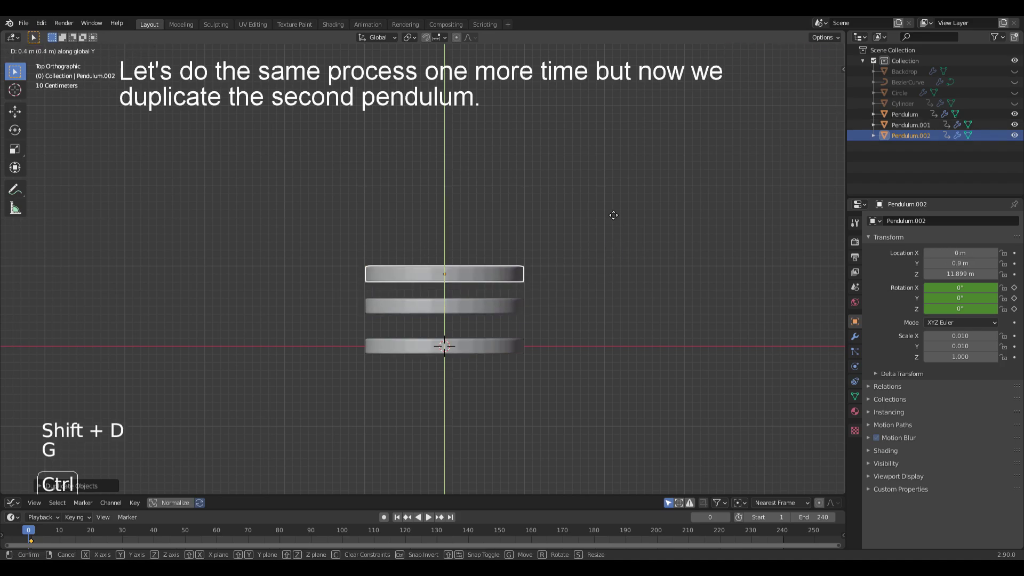
left_click(608, 222)
Duplicate all three pendulums together and move the copies 1.5 m along Y, keeping the spacing even
scroll(606, 219, "up", 2)
middle_click_drag(575, 293, 586, 316)
right_click(554, 344, "shift")
right_click(523, 400, "shift")
scroll(554, 331, "down", 2)
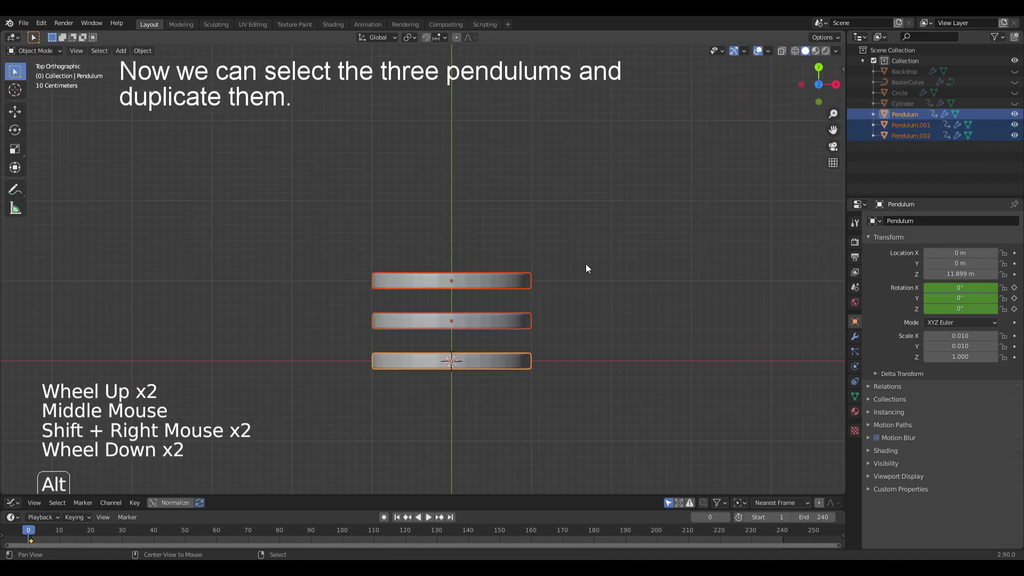
middle_click_drag(587, 267, 599, 240)
key("shift+d")
key("g")
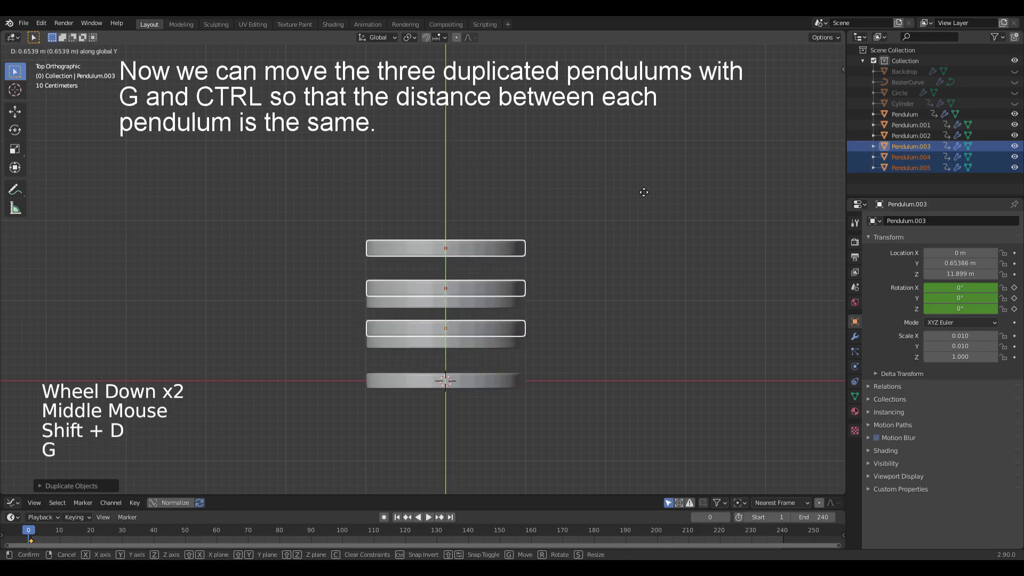
left_click(652, 126)
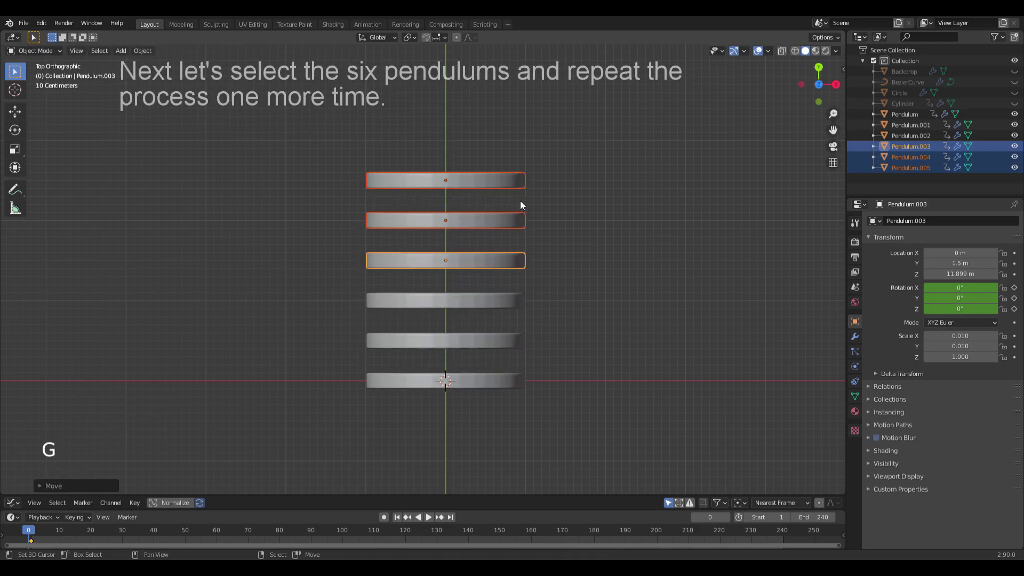
Select all six pendulums, duplicate them and move the copies 3 m along Y to continue the evenly spaced row
right_click(491, 298, "shift")
right_click(467, 344, "shift")
right_click(496, 381, "shift")
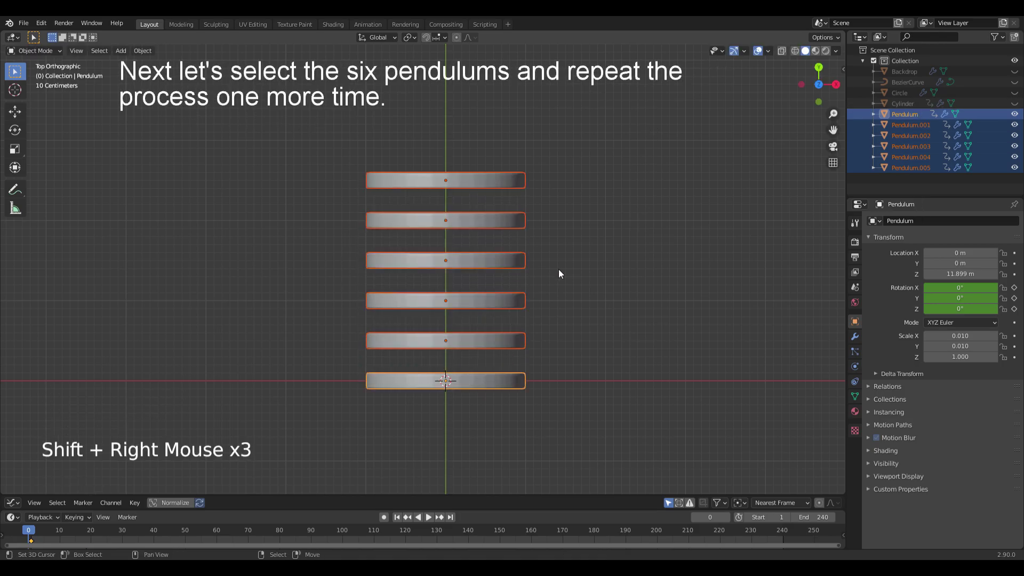
key("shift+d")
middle_click_drag(644, 209, 659, 384)
key("g")
left_click(606, 260)
Duplicate the last pendulum in the row and move the copy 0.5 m further along Y, to 6 m
scroll(605, 254, "down", 2)
middle_click_drag(585, 189, 580, 249, "shift")
scroll(555, 235, "up", 3)
middle_click_drag(477, 180, 474, 252, "shift")
right_click(473, 253)
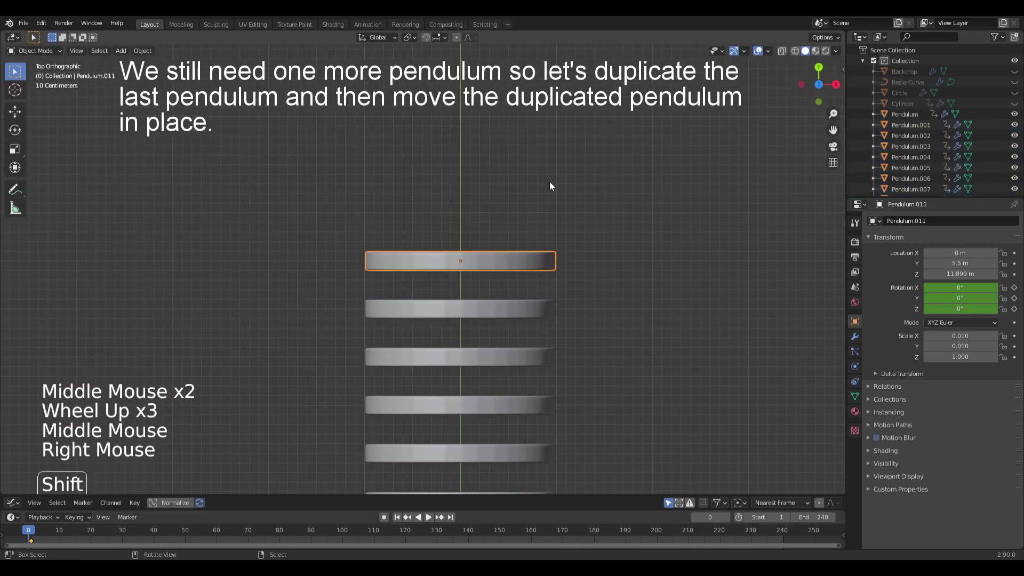
key("shift+d")
key("g")
left_click(605, 155, "ctrl")
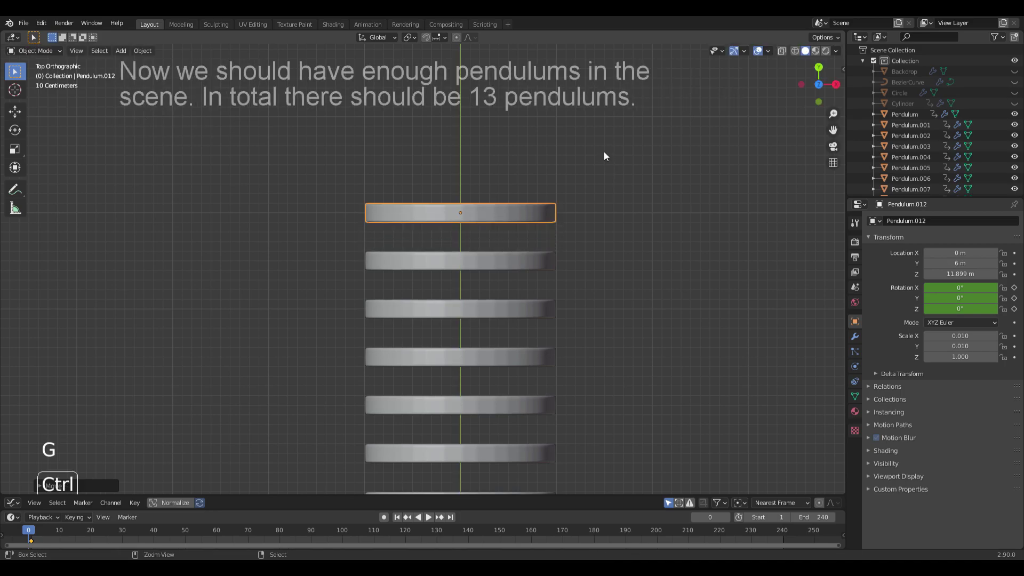
Enlarge the Graph Editor again and set the second pendulum's phase offset to 0.1
scroll(600, 242, "down", 3)
middle_click_drag(587, 330, 587, 200, "alt")
middle_click_drag(585, 271, 561, 253, "alt")
scroll(586, 232, "down", 1)
left_click_drag(525, 495, 536, 314)
scroll(522, 198, "down", 1)
scroll(523, 198, "down", 2)
scroll(530, 201, "up", 2)
middle_click_drag(520, 185, 531, 211, "alt")
scroll(530, 201, "down", 1)
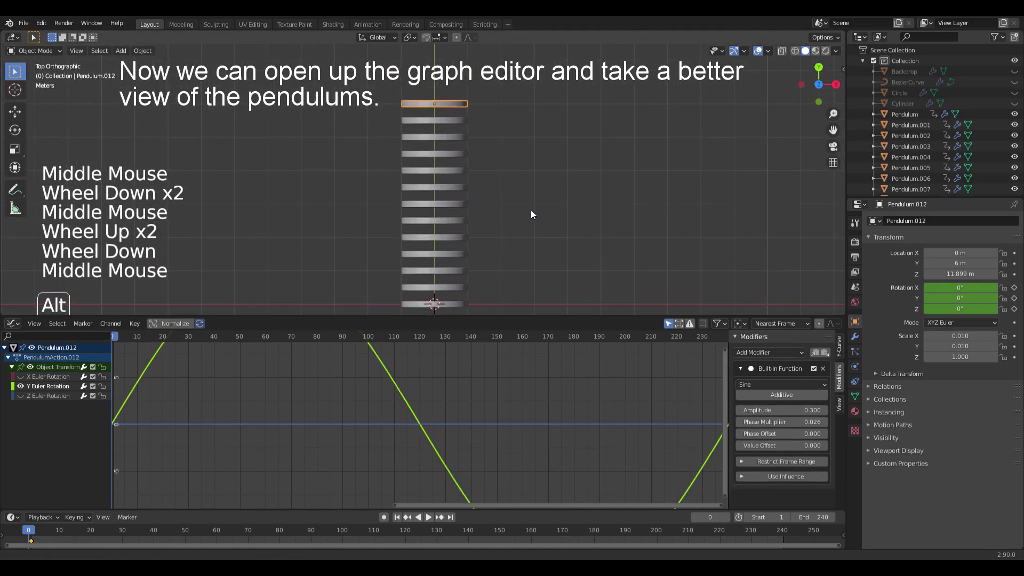
right_click(442, 289)
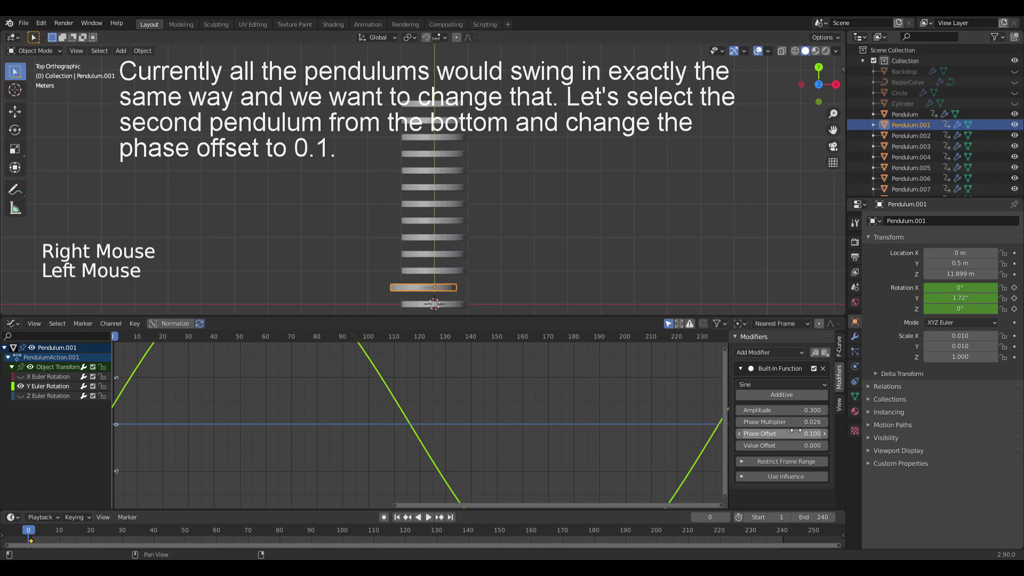
Set the phase offset to 0.2 for the third pendulum and 0.3 for the fourth
right_click(411, 271)
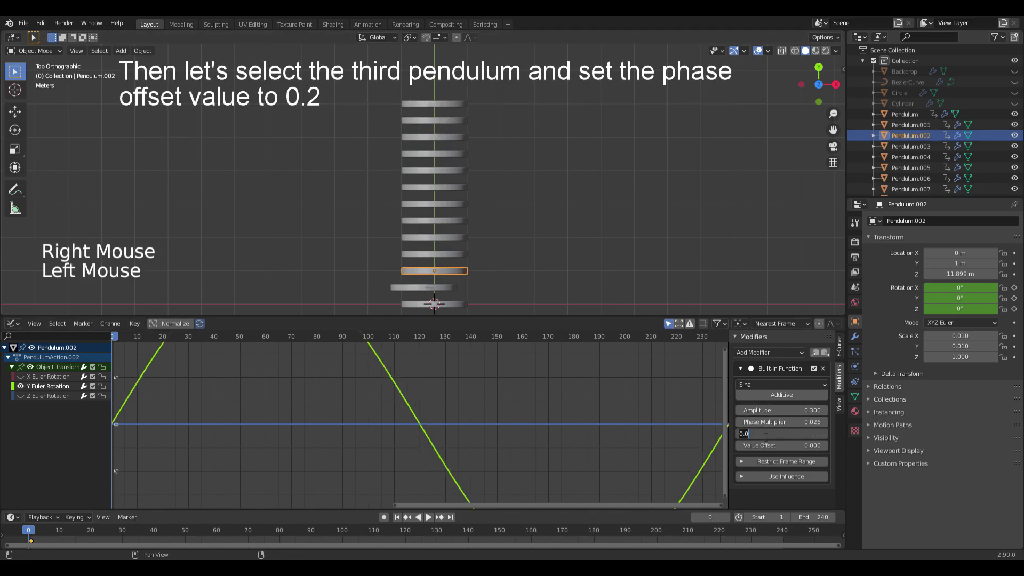
right_click(456, 253)
left_click(768, 434)
type("0.3")
key("Return")
Set the phase offset to 0.4 for the fifth pendulum and 0.5 for the sixth
right_click(452, 237)
left_click(768, 434)
type("0.4")
right_click(452, 220)
left_click(770, 435)
type("0.5")
key("Return")
Set the phase offsets of the seventh to ninth pendulums in 0.1 increments, from 0.6 up to 0.8
right_click(453, 205)
left_click(784, 434)
type("0.6")
key("Return")
right_click(454, 187)
left_click(770, 435)
type("0.8")
Set the phase offsets of the last four pendulums in 0.1 increments, from 0.9 for the tenth to 1.2 for the thirteenth
right_click(452, 153)
left_click(774, 435)
type("0.9")
right_click(452, 137)
left_click(779, 435)
right_click(452, 120)
left_click(788, 433)
type("1.1")
key("Return")
right_click(452, 104)
left_click(778, 434)
type("1.2")
key("Return")
Collapse the Graph Editor, play back the swinging row of pendulums in perspective, deselect everything and return to frame 0
left_click_drag(523, 318, 560, 496)
scroll(559, 418, "up", 3)
middle_click_drag(559, 418, 501, 363)
middle_click_drag(502, 363, 510, 342, "ctrl")
middle_click_drag(509, 341, 517, 320, "shift")
key("space")
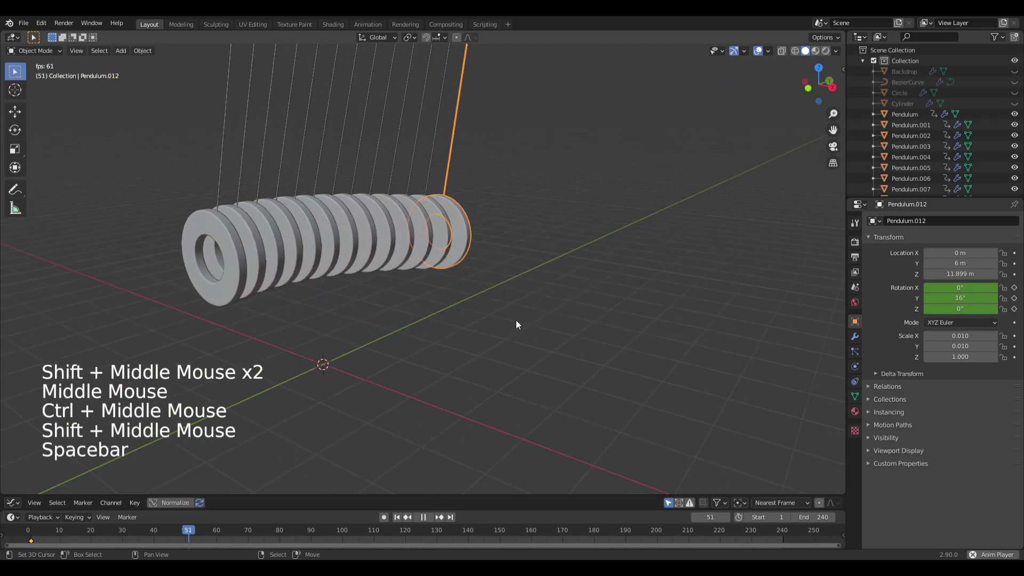
key("alt+a")
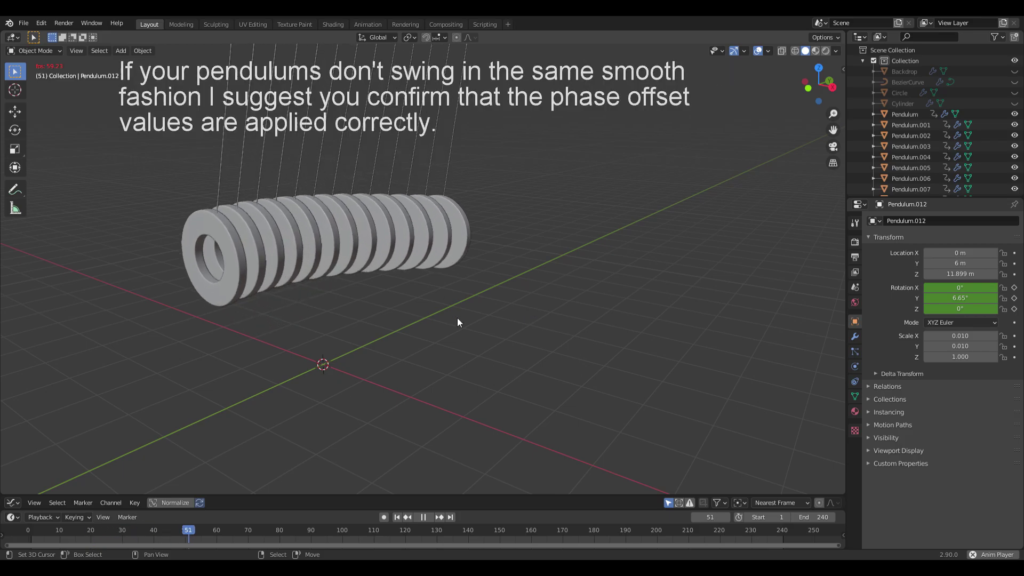
key("space")
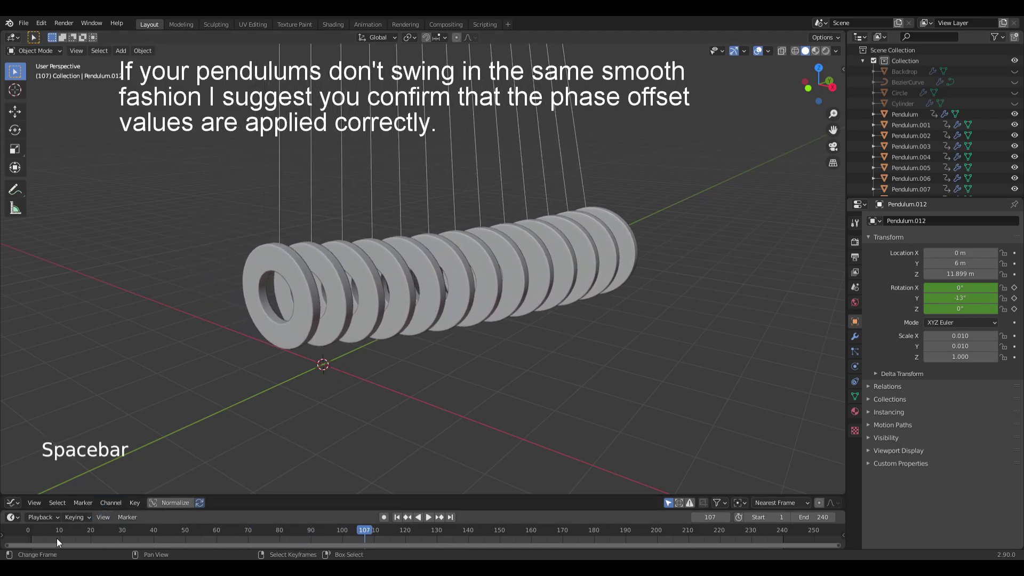
left_click(30, 542)
left_click(28, 541)
Hide all the pendulums and unhide the cylinder
mouse_move(443, 240)
middle_mouse_down("ctrl")
mouse_move(442, 250)
mouse_move(459, 251)
middle_mouse_up("ctrl")
middle_click_drag(459, 251, 476, 252)
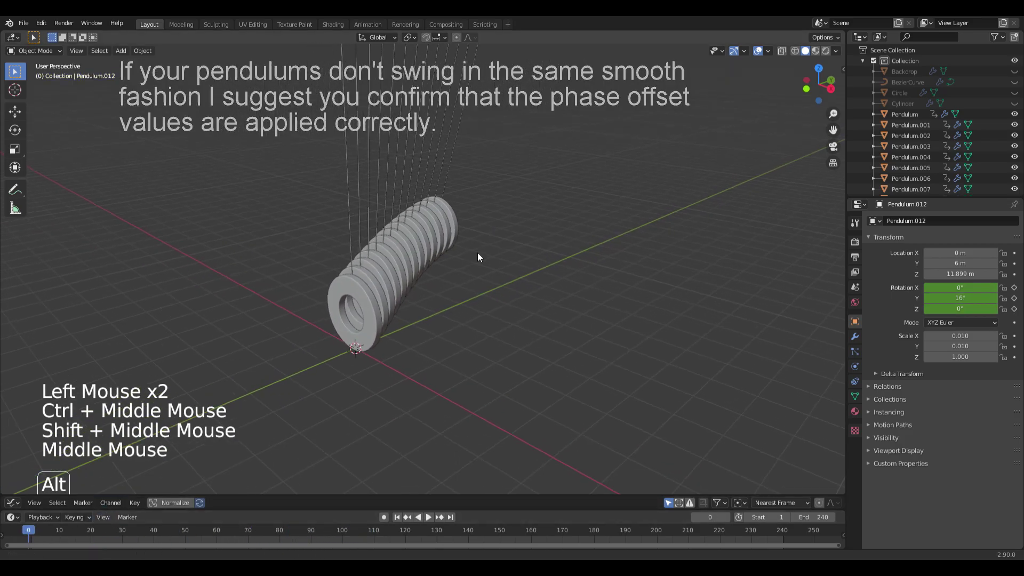
key("a")
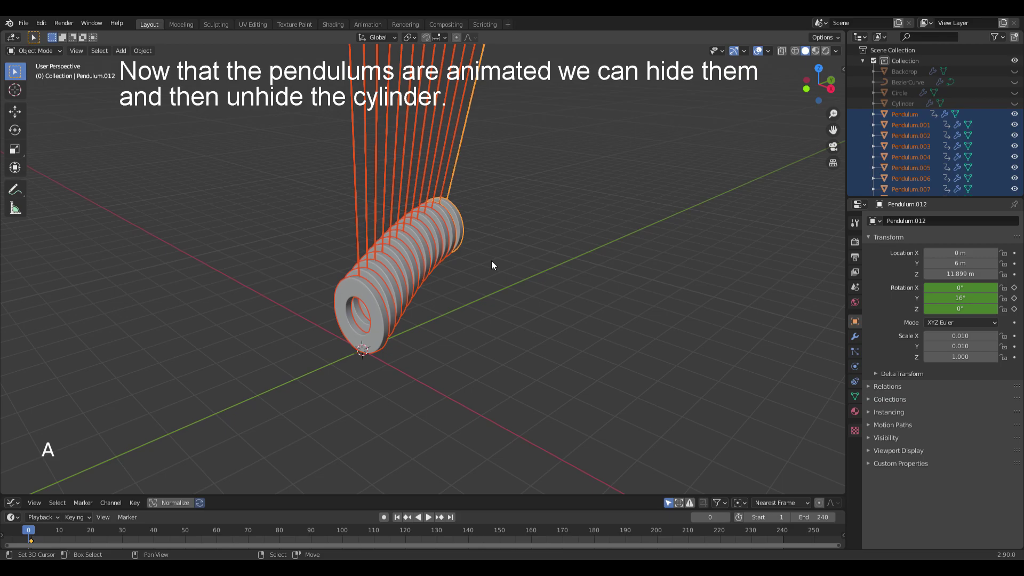
key("h")
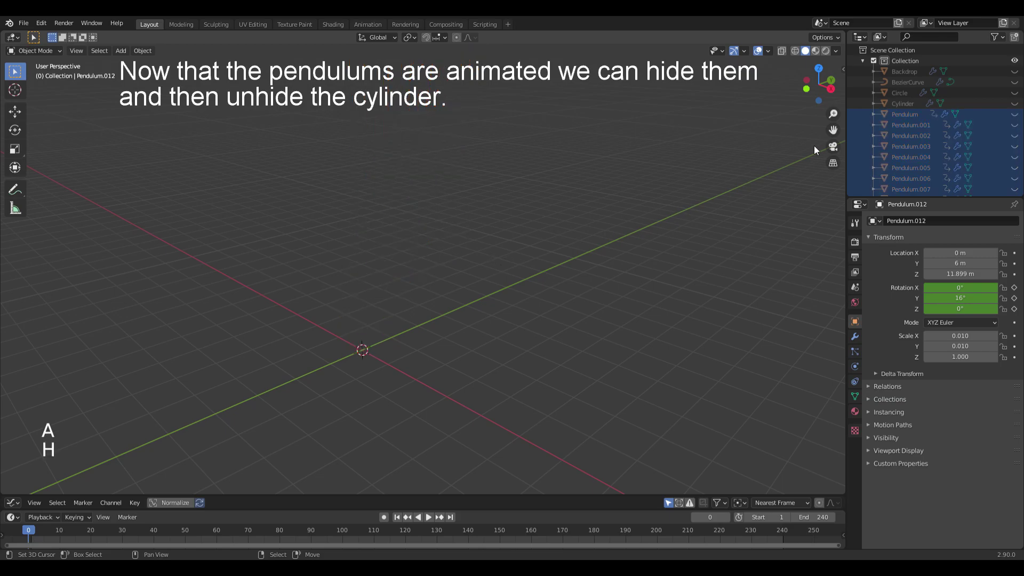
left_click(1014, 104)
Select the cylinder and insert a rotation keyframe on it at frame 0
right_click(373, 209)
middle_click_drag(459, 283, 516, 279)
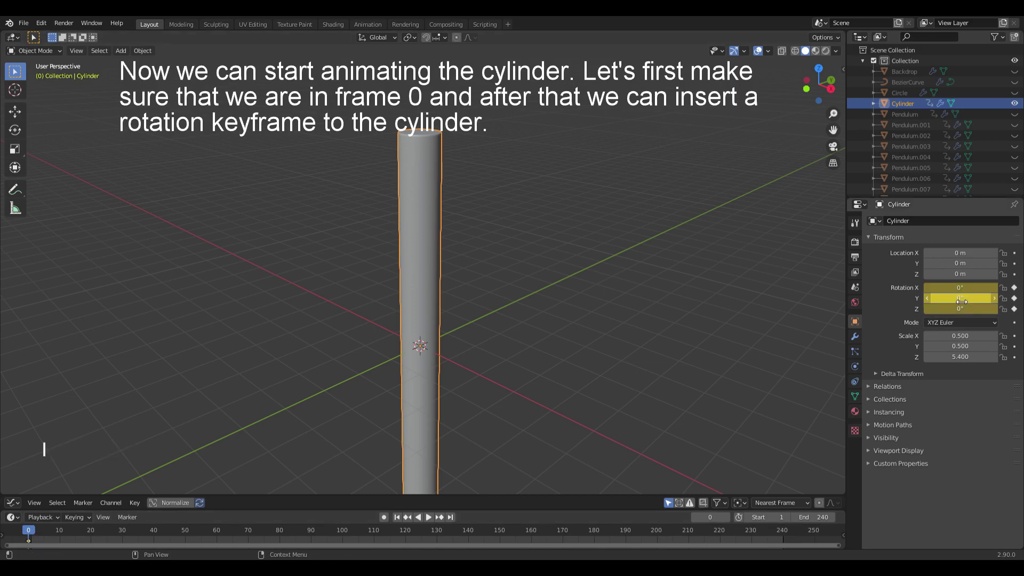
At frame 60, set the cylinder's X rotation to 90 degrees and insert a rotation keyframe
left_click(217, 538)
left_click_drag(960, 288, 963, 288)
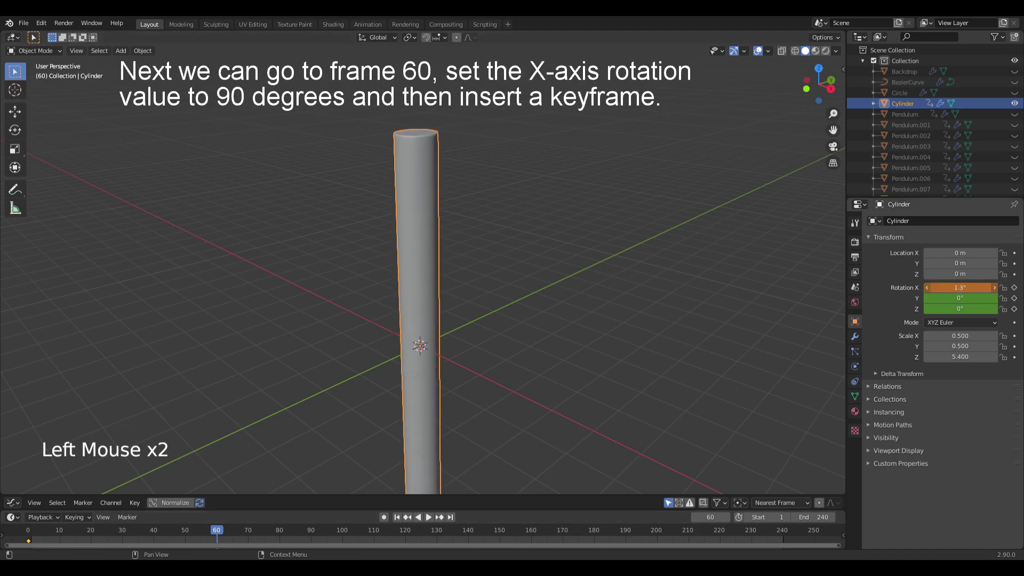
type("90")
key("Return")
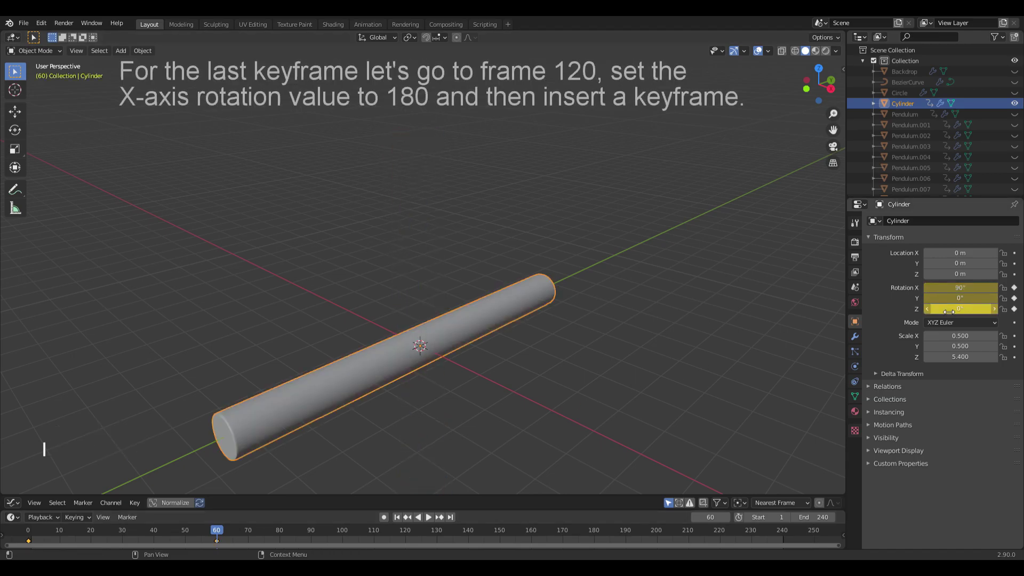
At frame 120, set the cylinder's X rotation to 180 degrees and insert a rotation keyframe
left_click(405, 539)
left_click(966, 291)
type("180")
key("Return")
key("i")
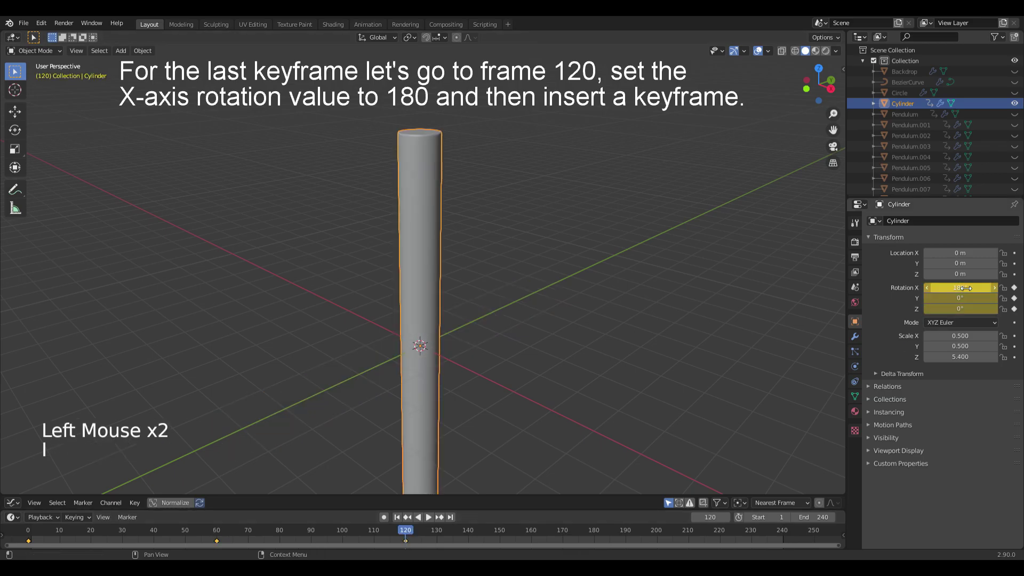
Enlarge the graph editor area and frame all of the cylinder's rotation keyframes in it
left_click_drag(501, 496, 525, 314)
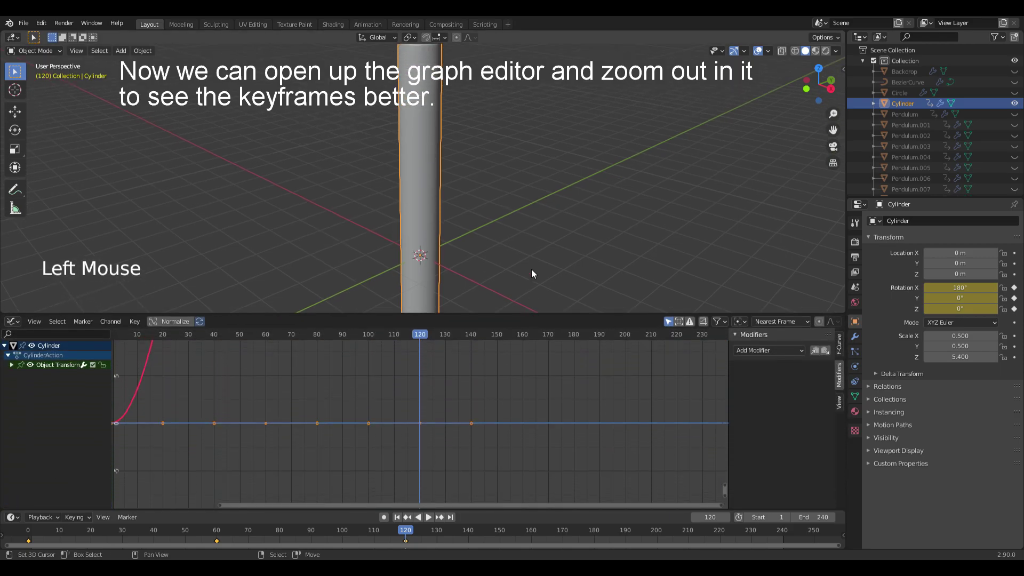
scroll(534, 266, "down", 3)
middle_click_drag(523, 219, 546, 223)
scroll(504, 400, "down", 20)
scroll(497, 406, "down", 3)
middle_click_drag(498, 405, 479, 425)
scroll(479, 425, "down", 3)
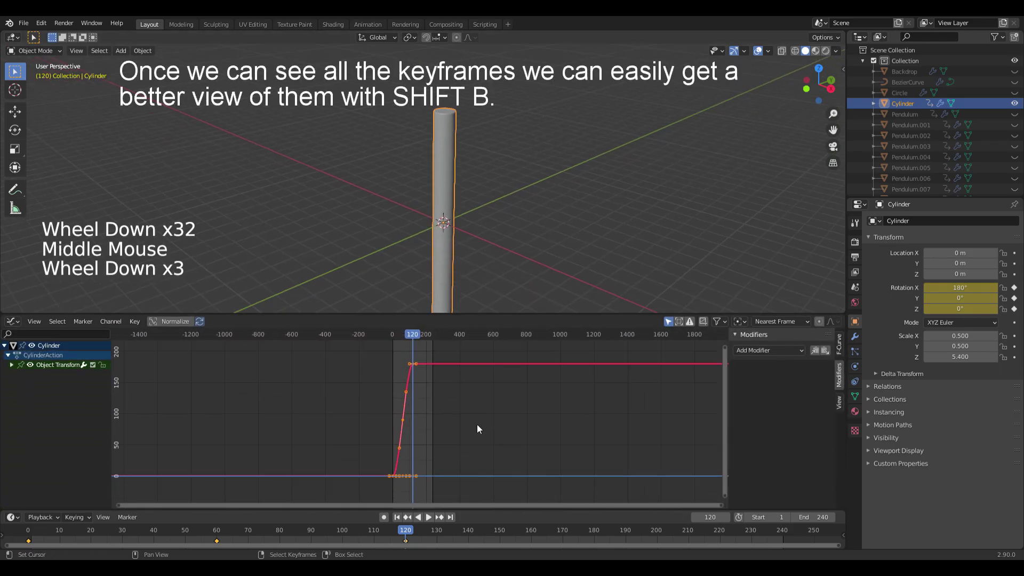
key("shift+b")
left_click_drag(377, 357, 433, 481)
Set the interpolation mode of the cylinder's rotation keyframes to Bezier
scroll(481, 441, "down", 4)
middle_click_drag(372, 395, 392, 400)
key("t")
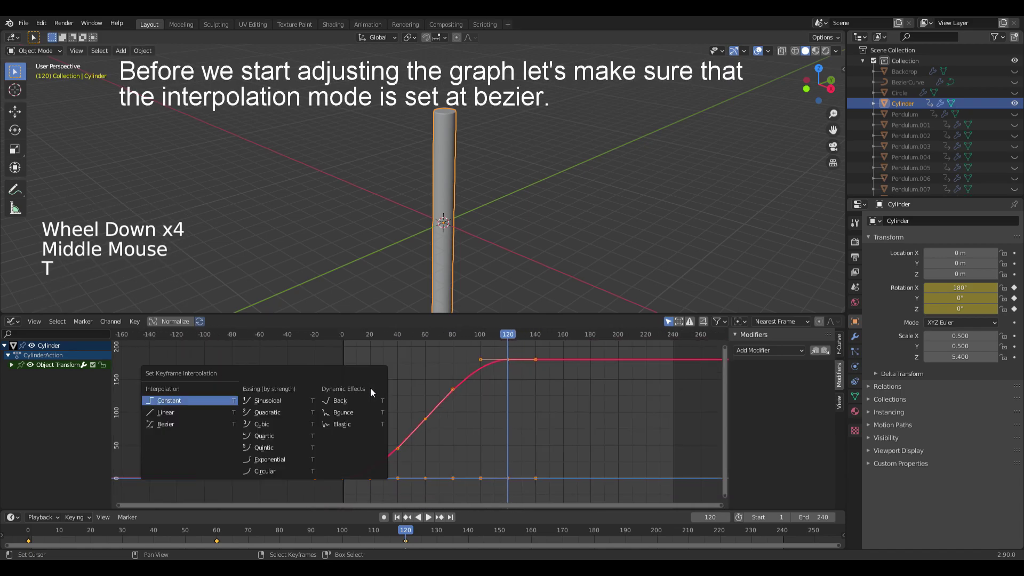
left_click(174, 423)
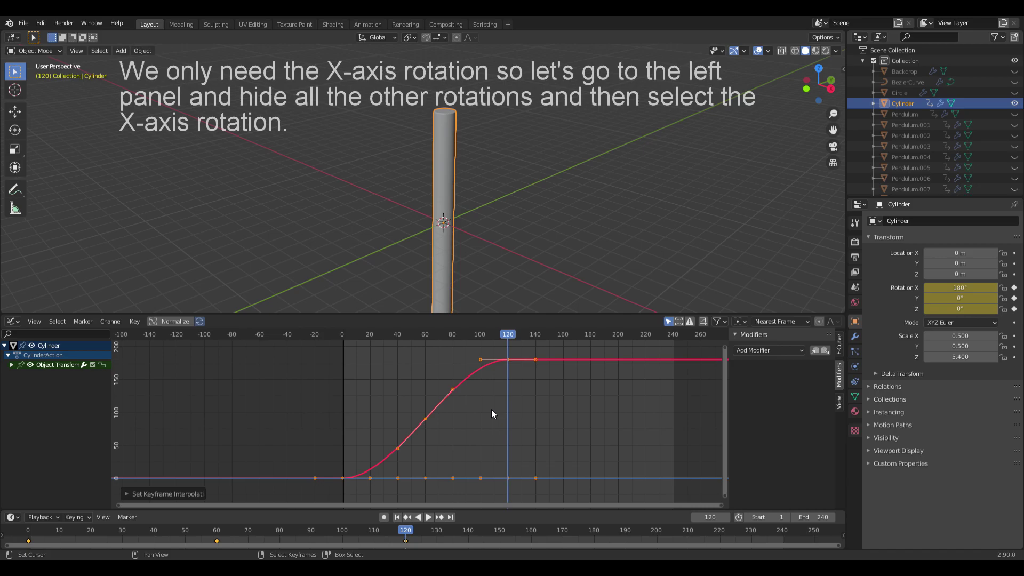
Expand the cylinder's transform channels, hide the Y and Z Euler Rotation curves and select the X Euler Rotation curve
left_click(11, 365)
left_click(42, 373)
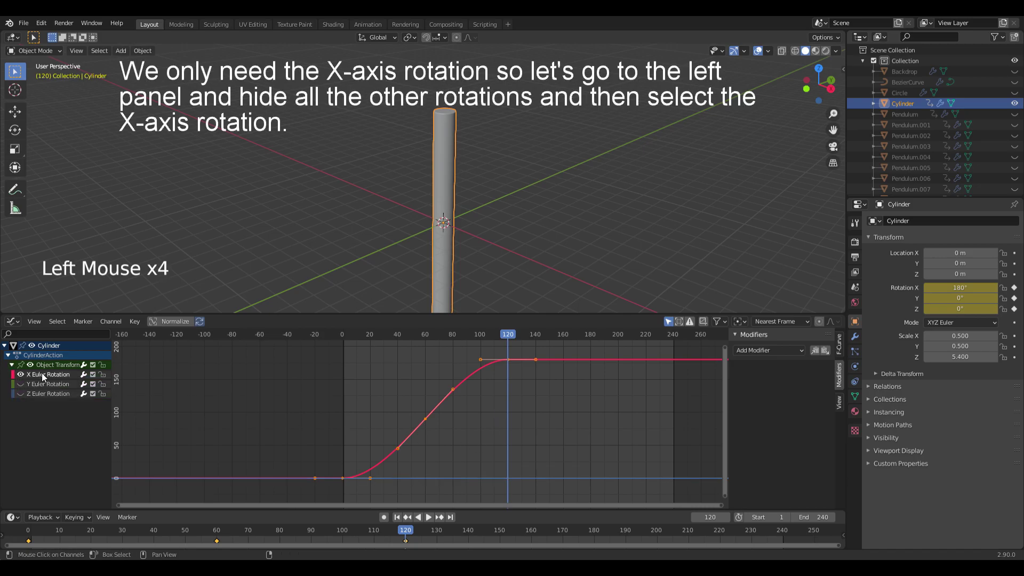
key("n")
Enlarge the graph editor further and select the X rotation keyframe at frame 0
left_click_drag(576, 319, 575, 256)
scroll(596, 373, "up", 1)
middle_click_drag(598, 377, 571, 373)
left_click_drag(521, 256, 520, 208)
scroll(455, 415, "up", 4)
middle_click_drag(454, 415, 535, 331)
scroll(434, 360, "up", 5)
middle_click_drag(433, 360, 476, 372)
right_click(385, 385)
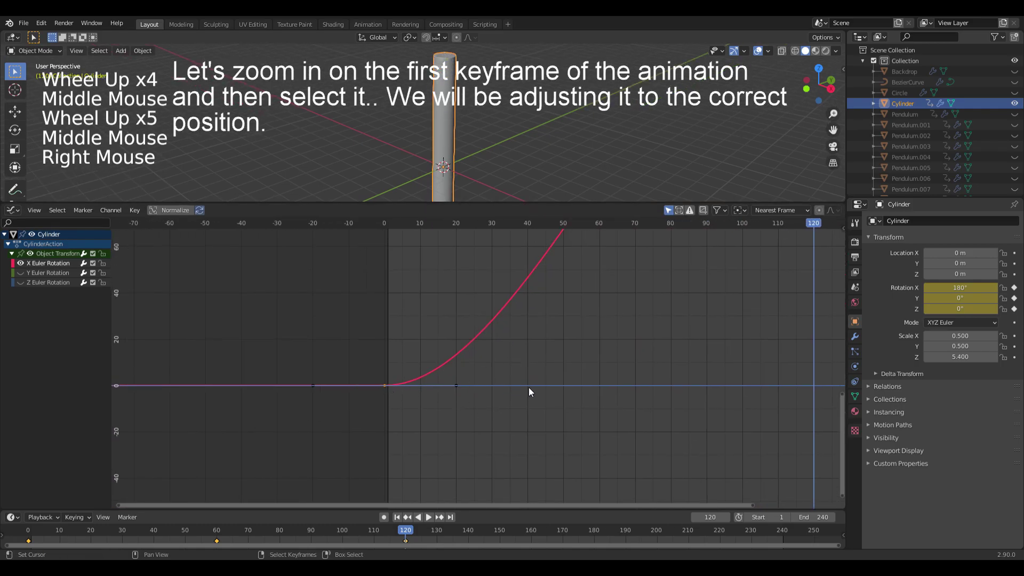
Rotate and scale the frame 0 keyframe's handles until the right handle's end sits at frame 25.11, value 23.36
key("r")
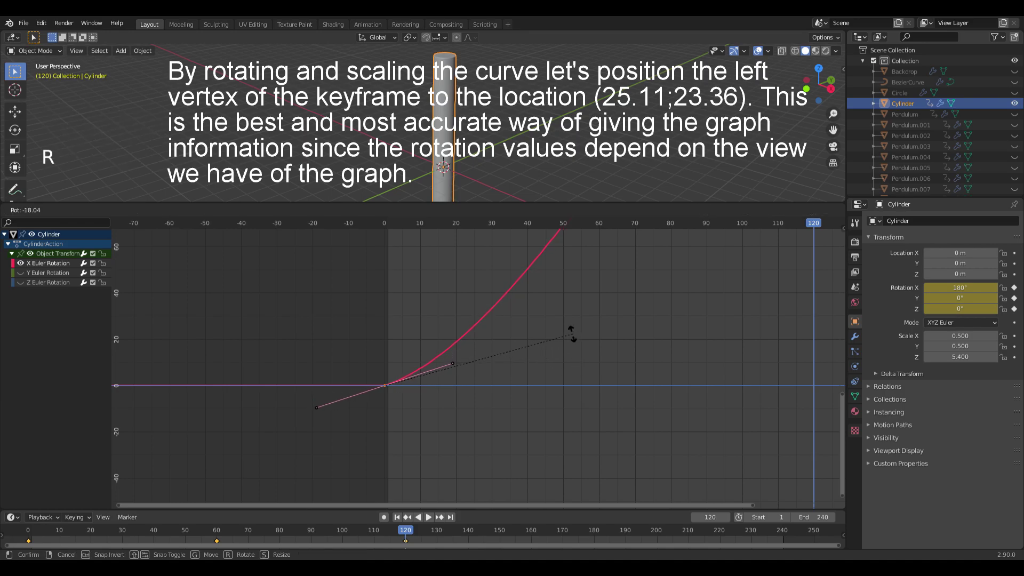
key("s")
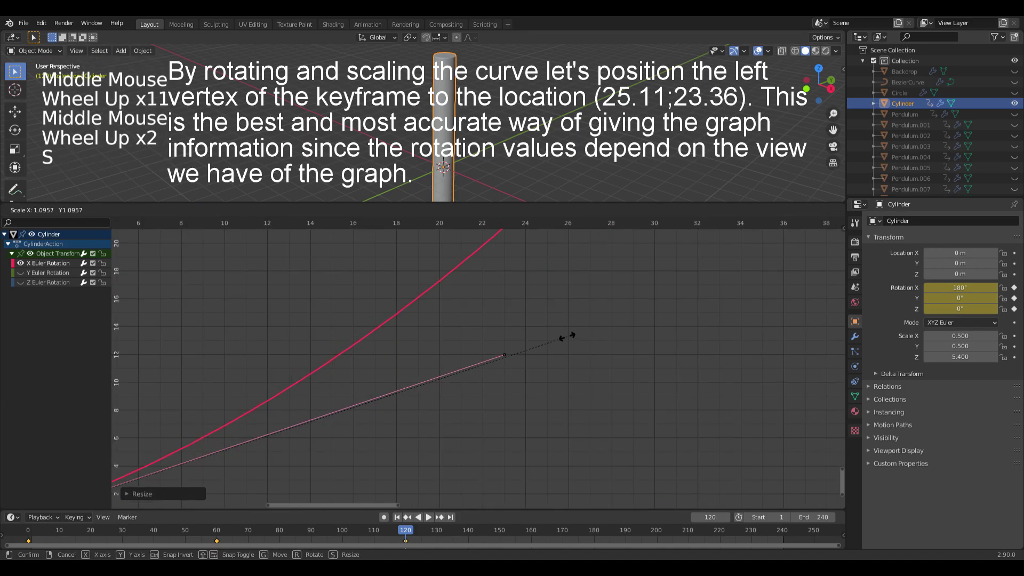
left_click(567, 337)
middle_click_drag(560, 234, 574, 353)
key("s")
key("r")
left_click(574, 322)
key("s")
left_click(642, 287)
key("r")
left_click(681, 319)
middle_click_drag(629, 320, 480, 363)
scroll(456, 356, "up", 16)
mouse_move(533, 320)
middle_mouse_down()
mouse_move(456, 357)
mouse_move(527, 330)
middle_mouse_up()
key("r")
left_click(570, 355)
key("s")
scroll(448, 350, "up", 7)
key("s")
left_click(554, 320)
scroll(569, 308, "up", 5)
key("r")
key("s")
left_click(576, 407)
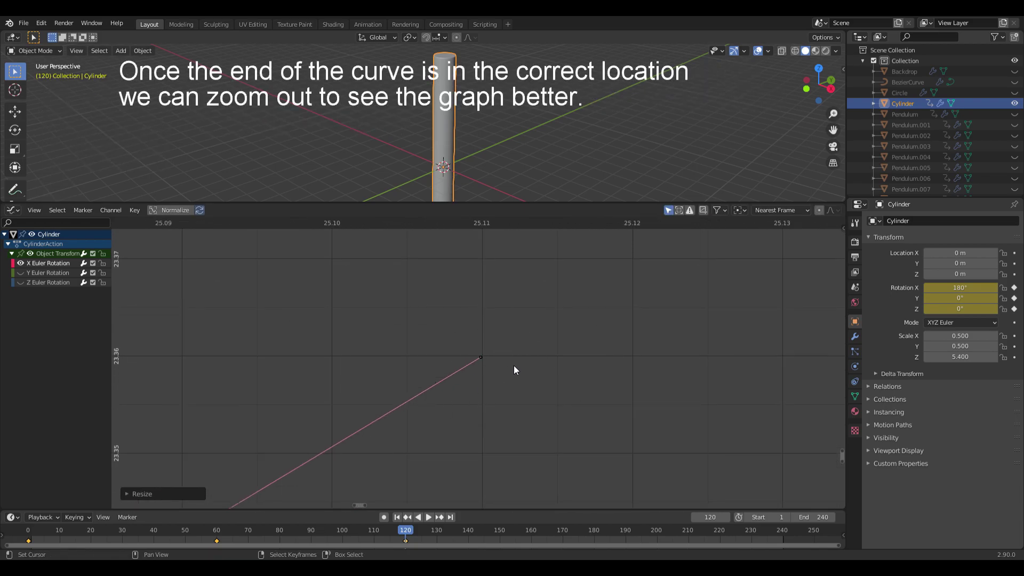
Go to frame 0 and copy the selected first keyframe of the X rotation curve
scroll(509, 335, "down", 20)
middle_click_drag(511, 382, 488, 398)
scroll(509, 397, "down", 3)
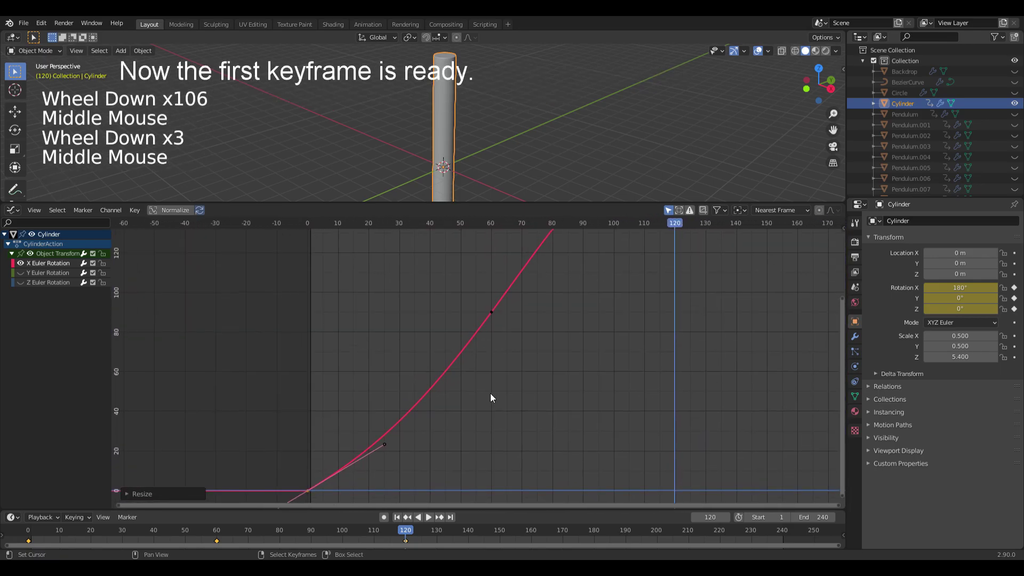
middle_click_drag(417, 433, 430, 394)
scroll(431, 394, "down", 6)
middle_click_drag(680, 300, 643, 354)
left_click(29, 539)
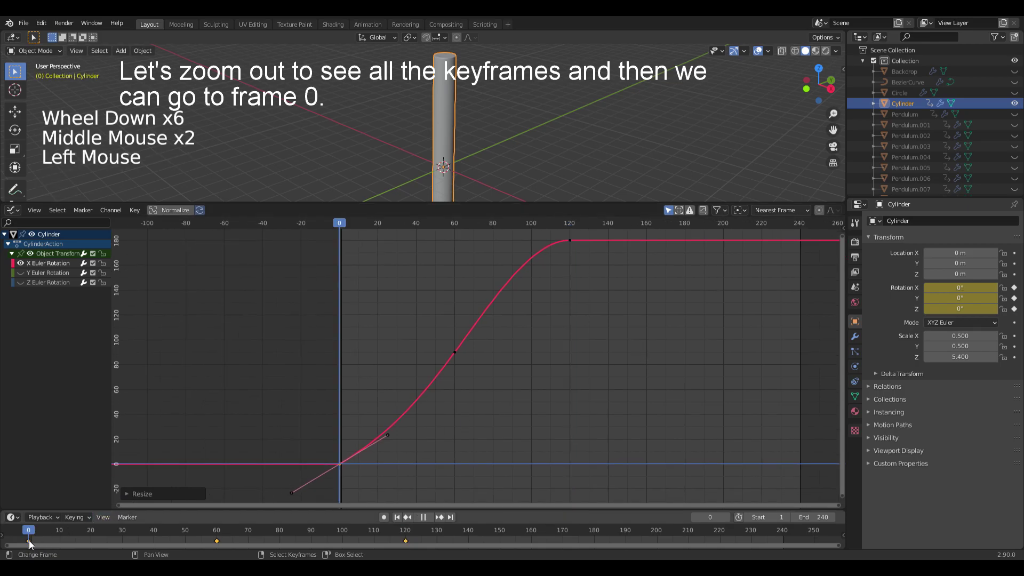
left_click(136, 211)
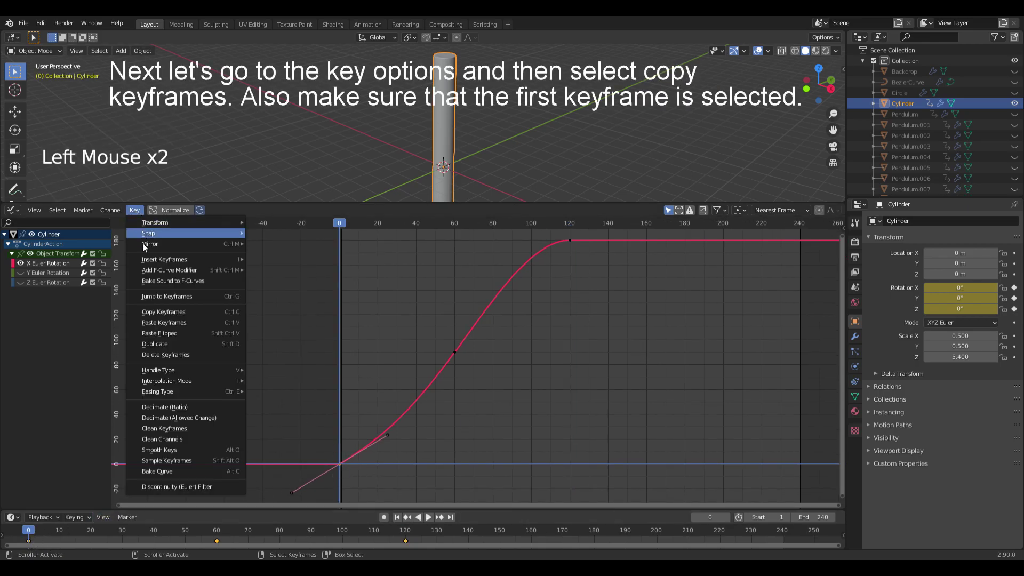
left_click(173, 312)
Go to frame 120 and paste the copied keyframe there
left_click(405, 540)
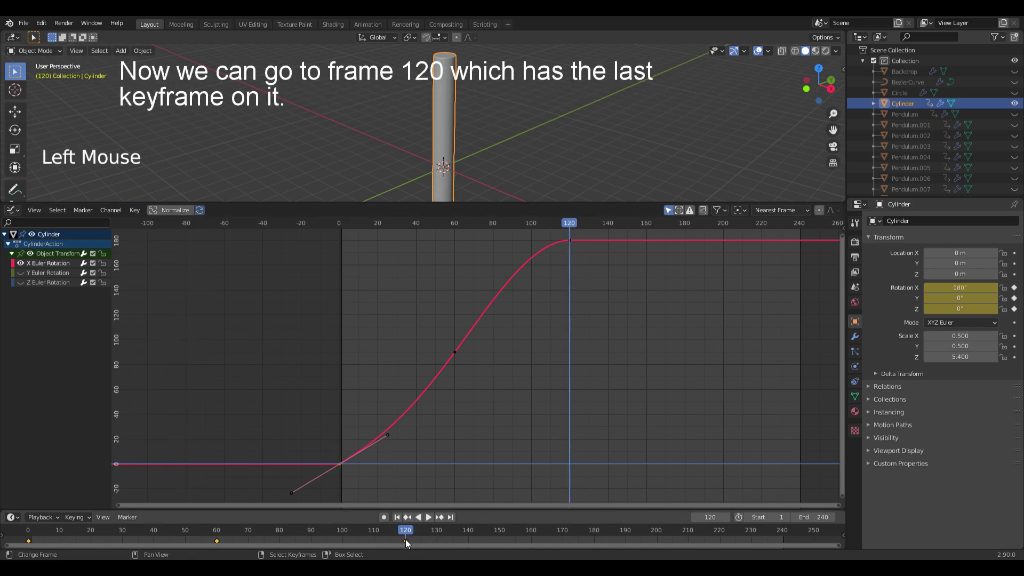
left_click(136, 210)
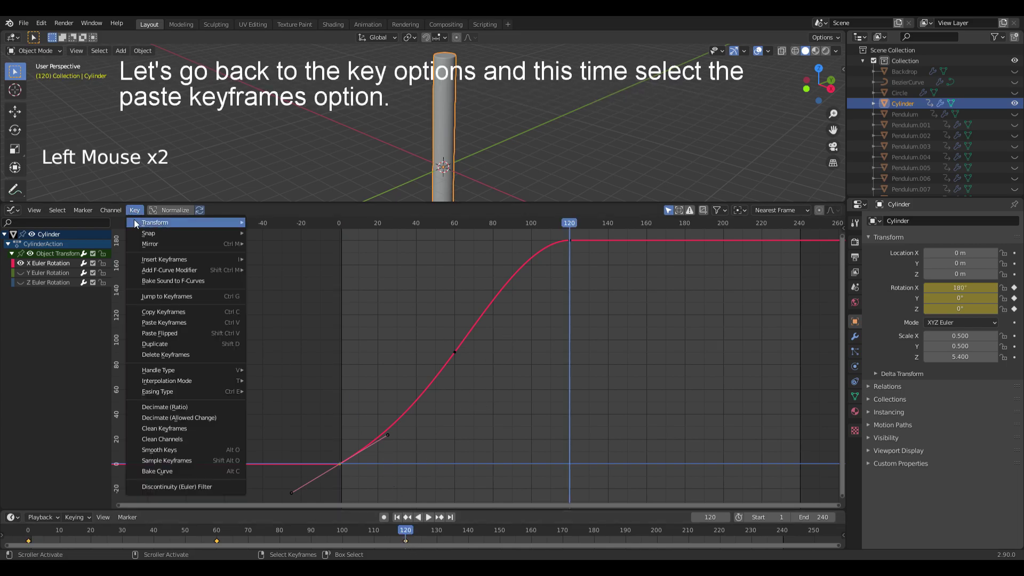
left_click(184, 323)
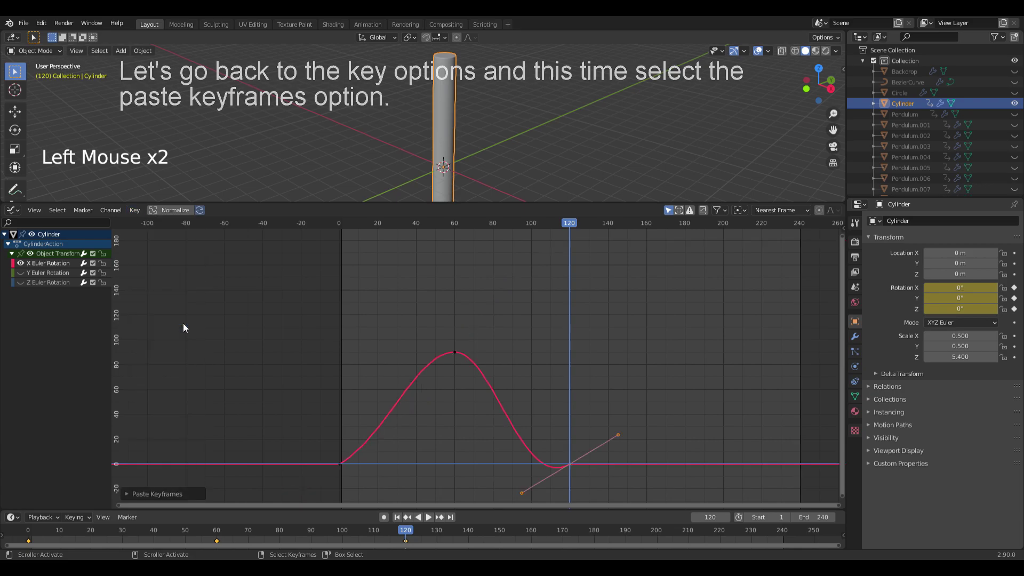
Set the cylinder's X rotation to 180 degrees at frame 120, insert a keyframe and compare its handles with the first keyframe's
left_click(952, 289)
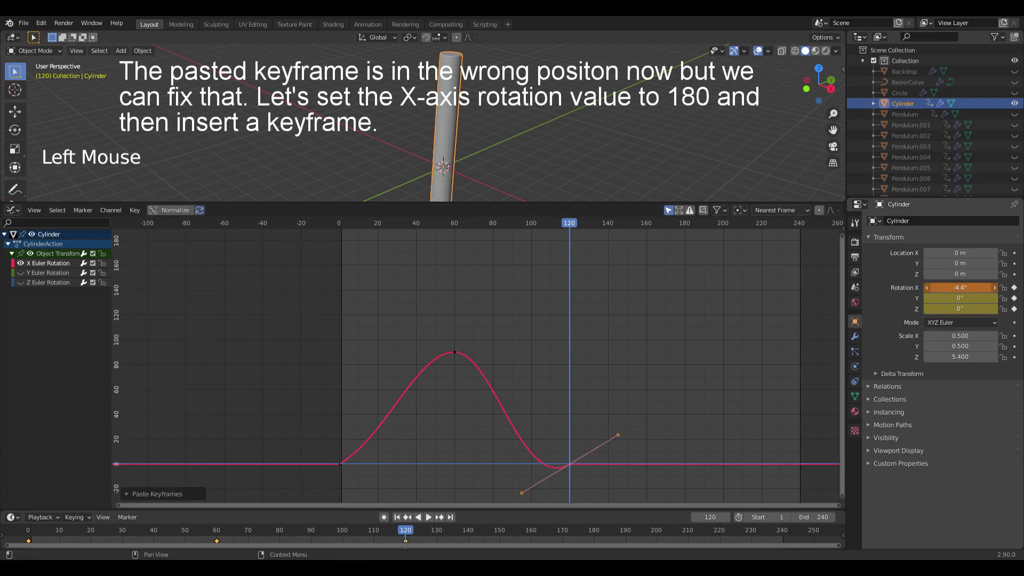
left_click(952, 289)
type("180")
key("Return")
key("i")
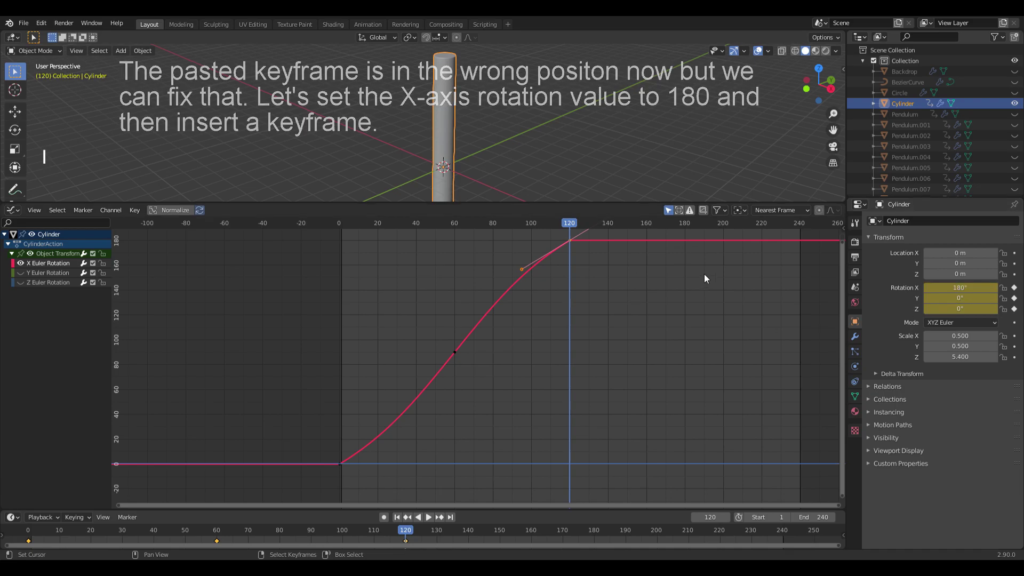
middle_click_drag(670, 320, 683, 347)
right_click(353, 488, "shift")
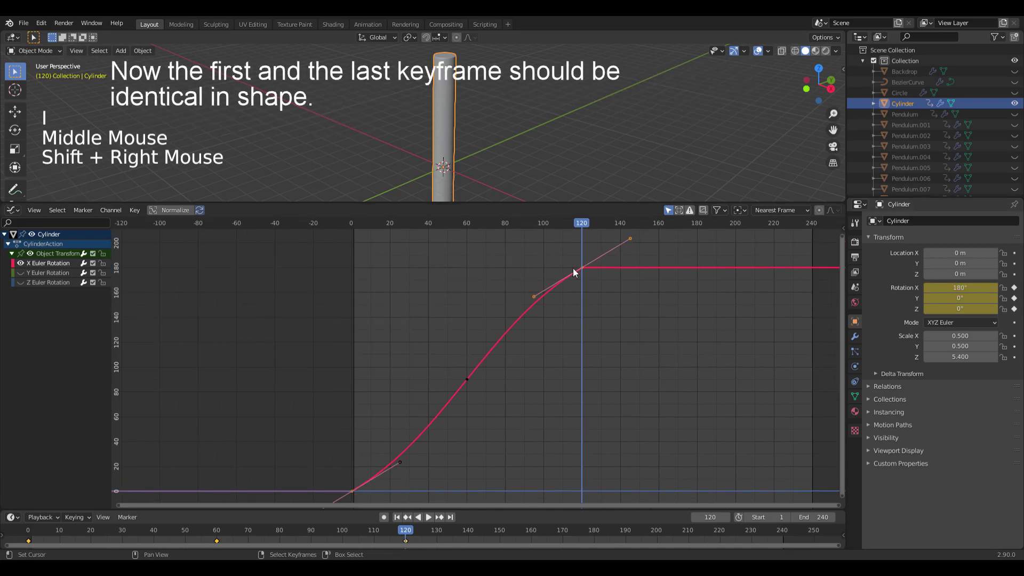
middle_click_drag(354, 489, 374, 470)
scroll(373, 469, "down", 2)
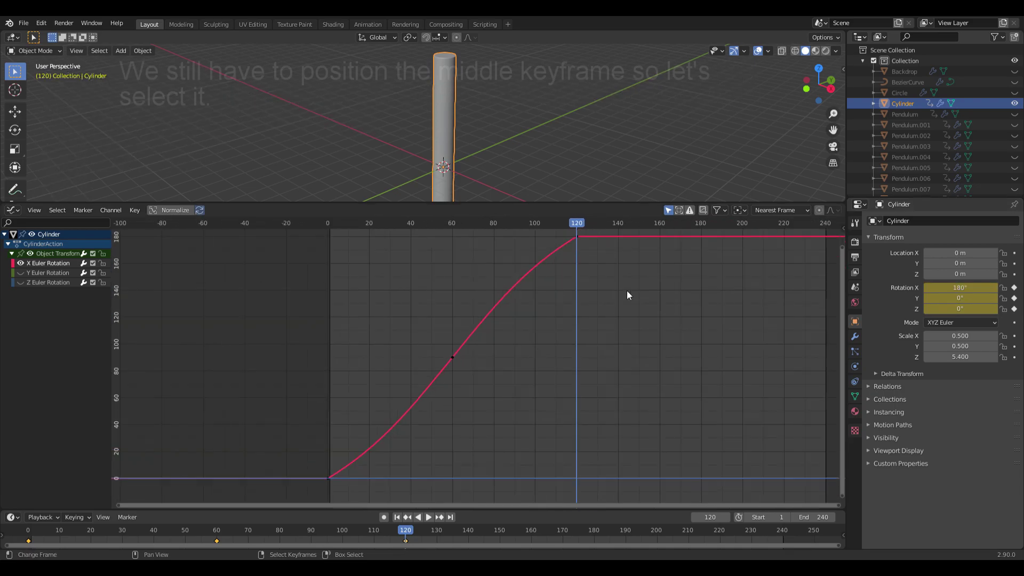
Select the frame 60 keyframe and rotate and scale its handles until the left end sits at frame 40.18, value 45.77
right_click(453, 356)
scroll(431, 396, "up", 3)
middle_click_drag(431, 396, 560, 338)
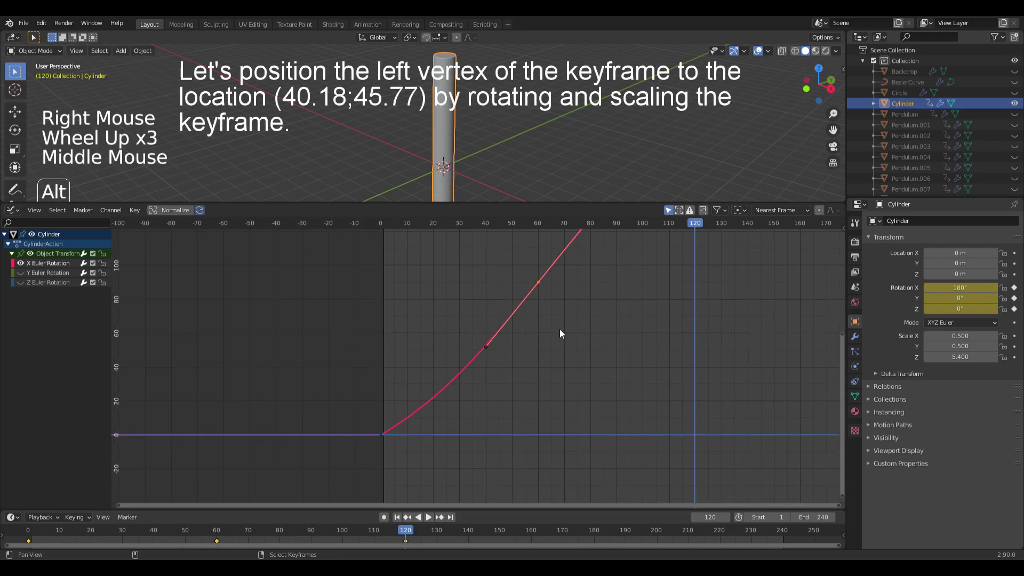
scroll(540, 341, "up", 4)
key("s")
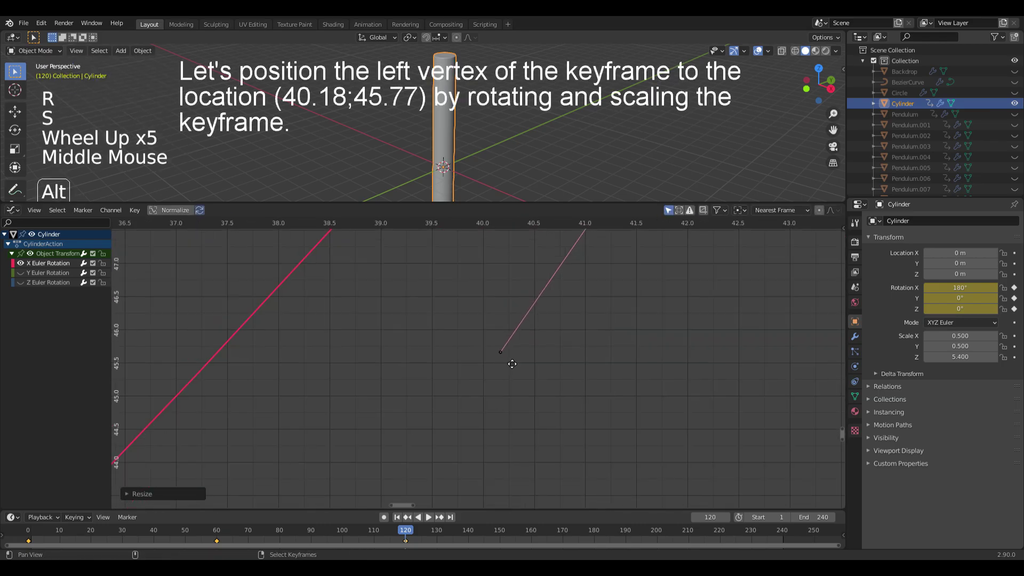
scroll(512, 364, "up", 10)
key("s")
left_click(533, 343)
key("s")
left_click(599, 370)
key("s")
left_click(668, 231)
key("s")
key("r")
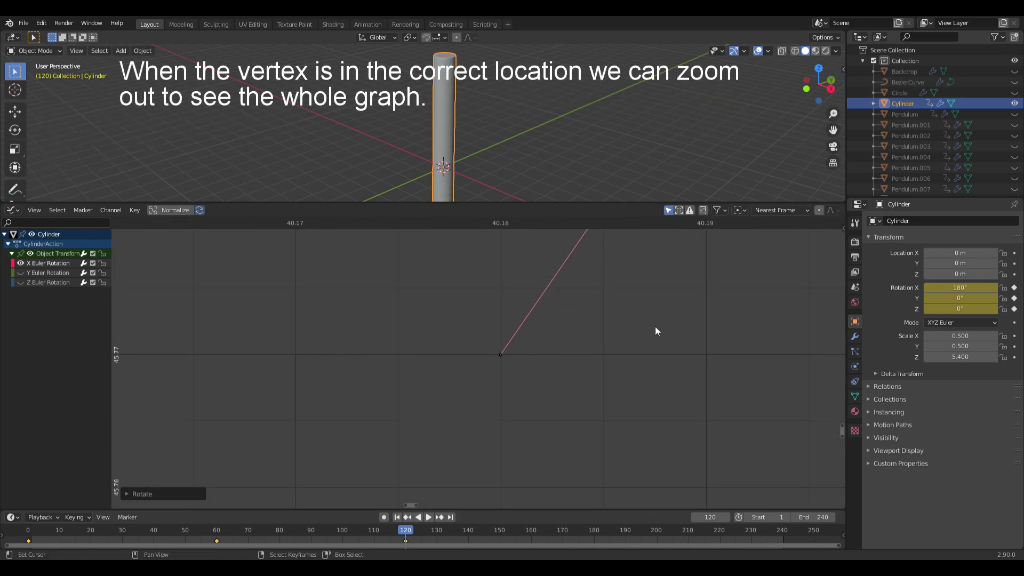
Add a Cycles modifier to the cylinder's X rotation curve
scroll(519, 365, "down", 20)
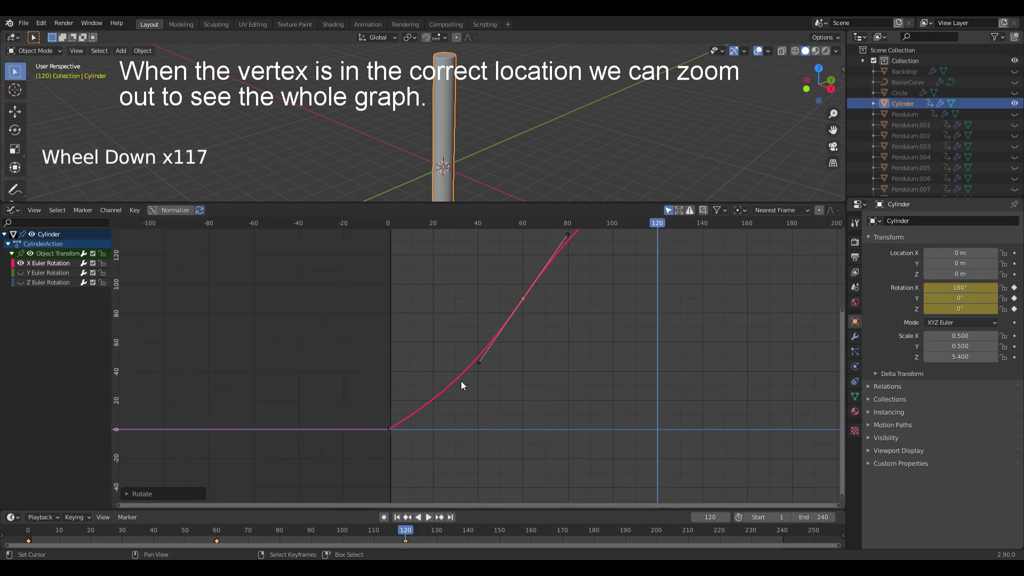
middle_click_drag(461, 381, 507, 375)
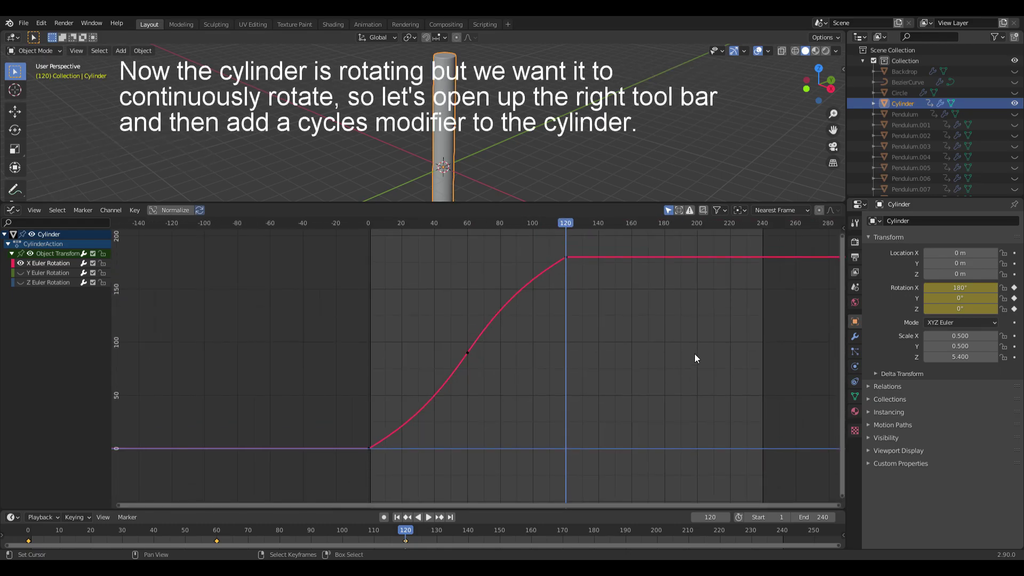
key("n")
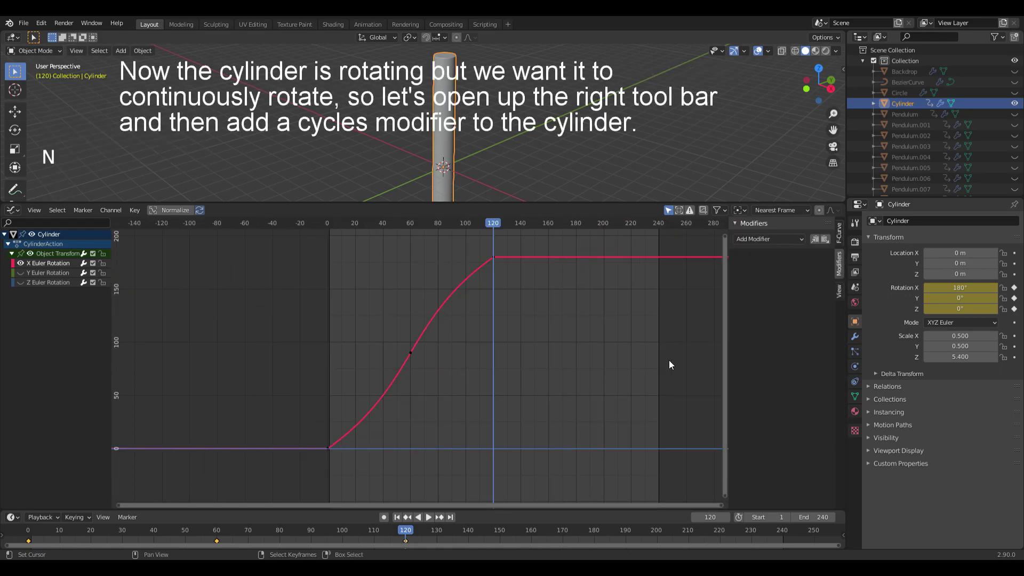
left_click(757, 239)
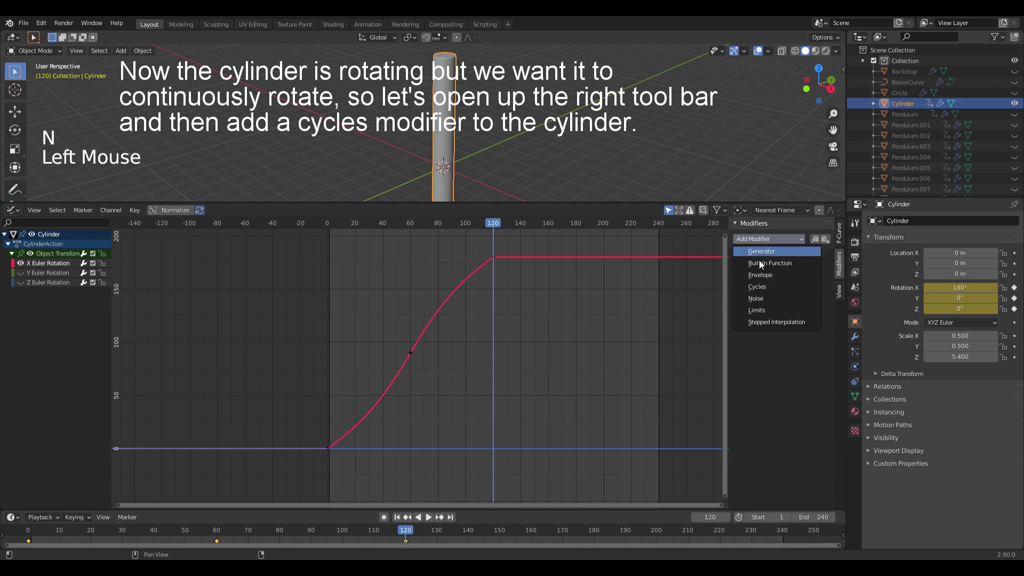
left_click(757, 287)
Set both the Before and After modes of the Cycles modifier to Repeat with Offset
left_click(768, 283)
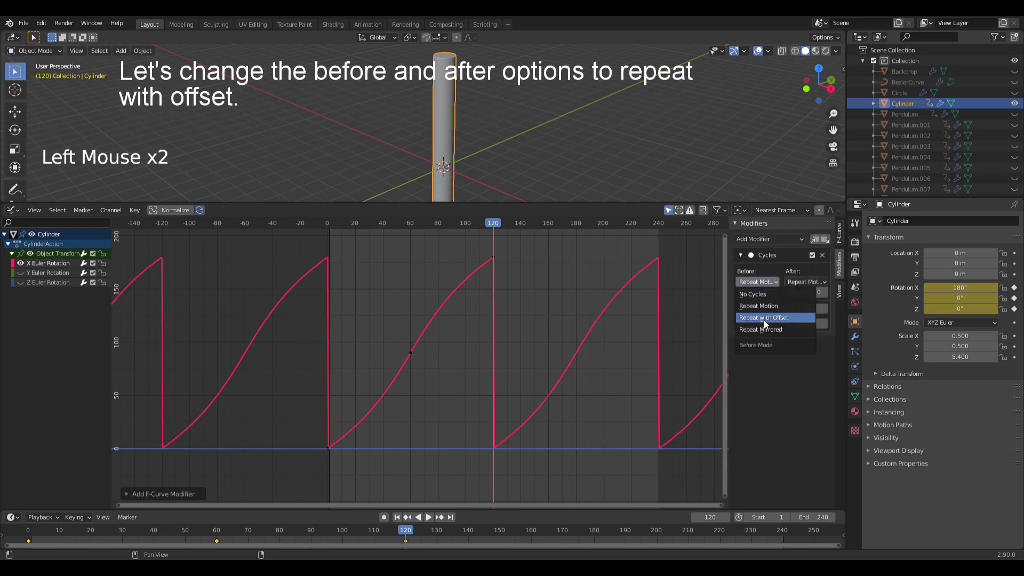
left_click(770, 318)
left_click(804, 282)
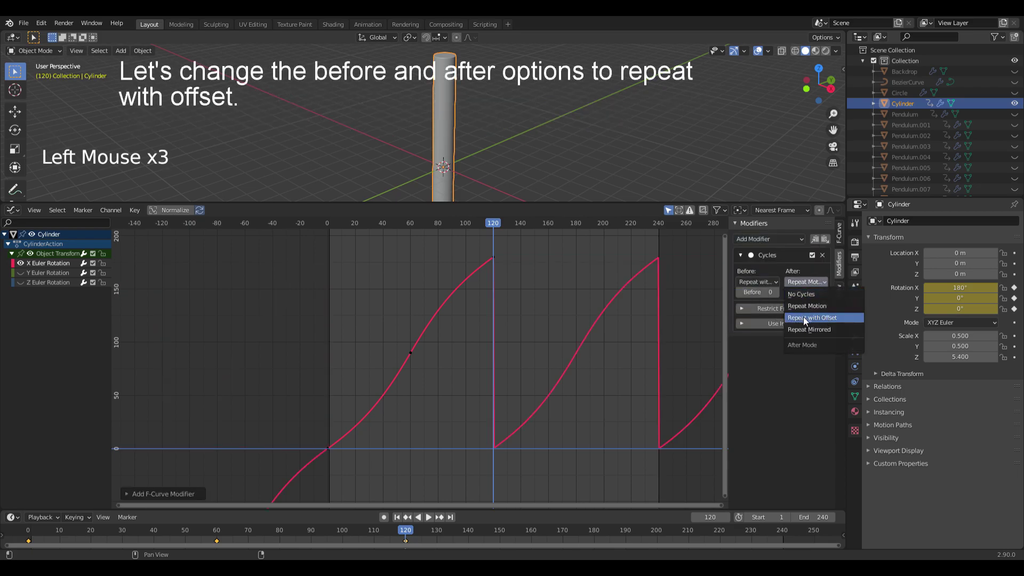
left_click(816, 319)
scroll(585, 322, "down", 12)
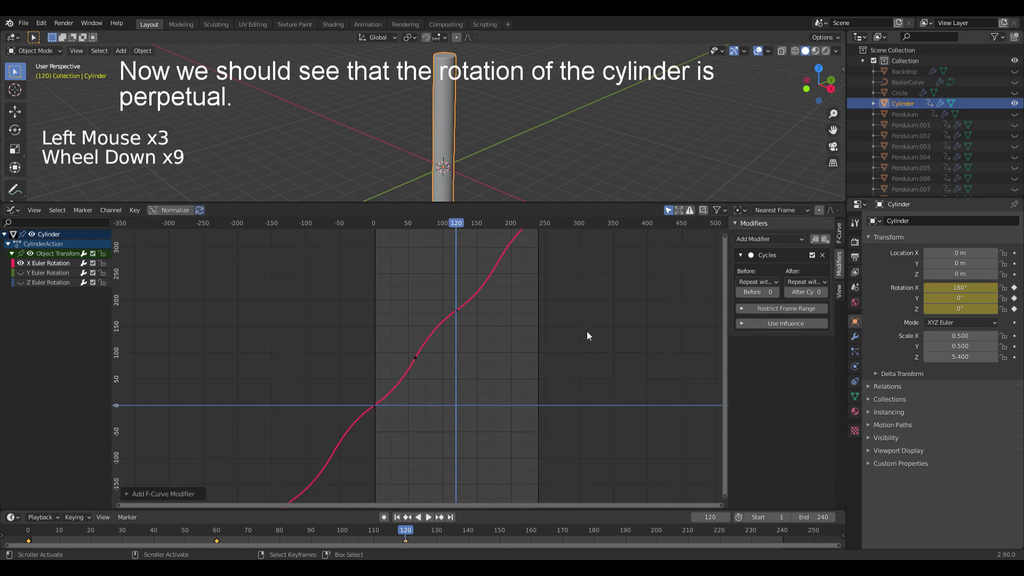
scroll(471, 331, "up", 11)
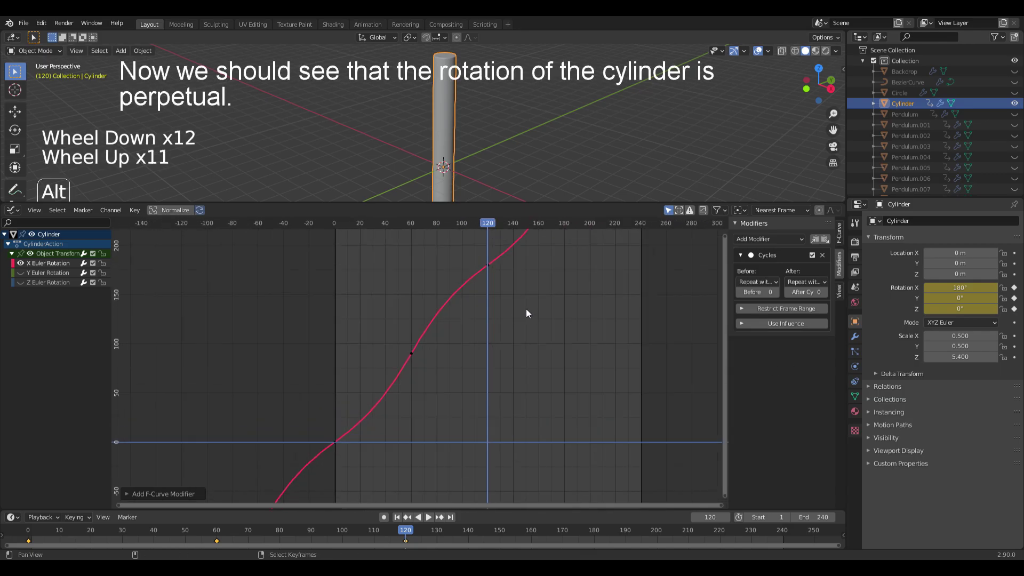
middle_click_drag(526, 309, 561, 312)
Collapse the graph editor area and unhide the Circle and BezierCurve objects
left_click_drag(537, 208, 537, 496)
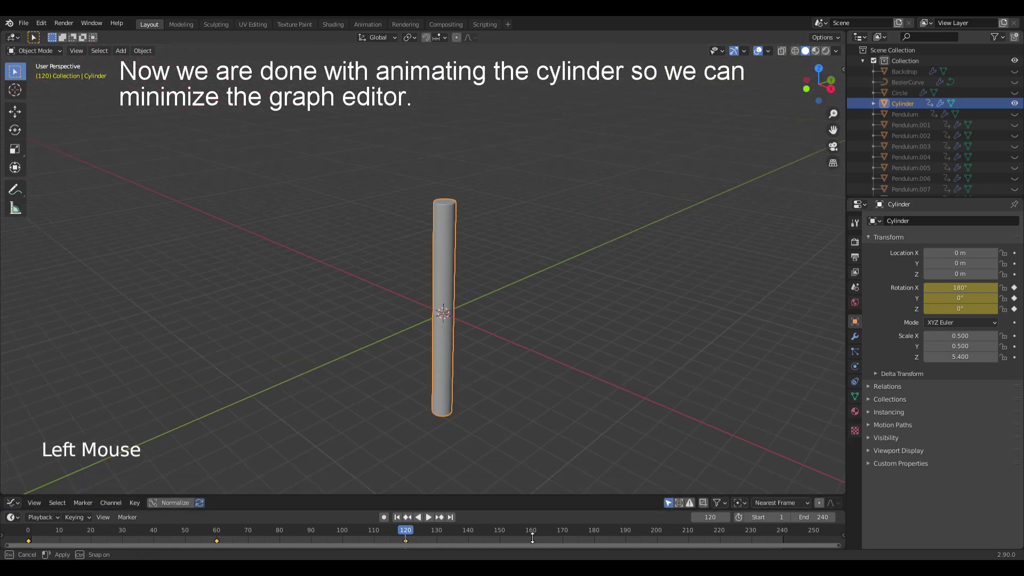
left_click(1015, 93)
left_click(1015, 82)
Select the cylinder, circle and Bezier curve together and move them 3 m along the Y axis
key("b")
left_click_drag(379, 210, 482, 369)
key("g")
key("y")
key("3")
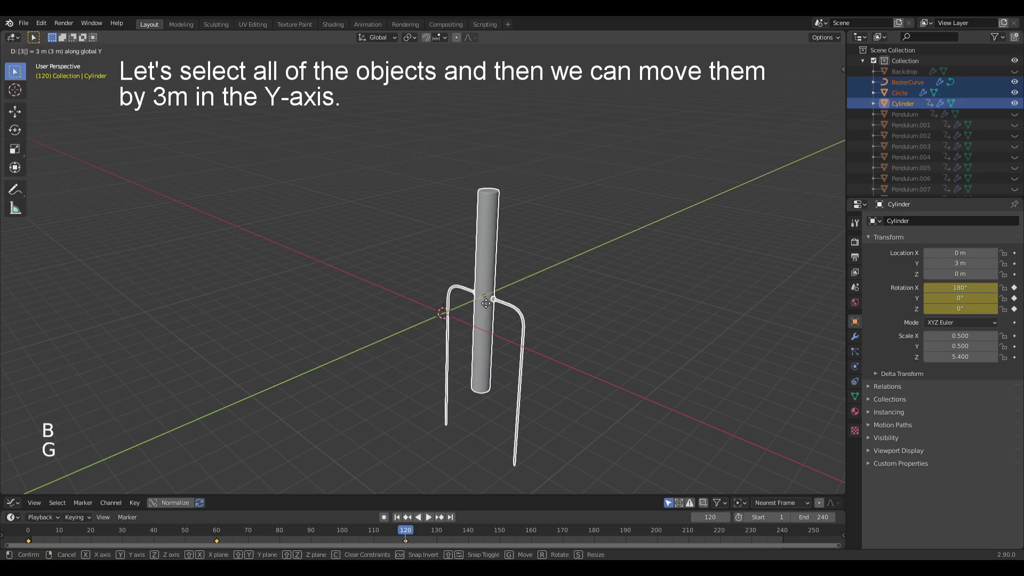
key("Return")
Move the selected cylinder, circle and Bezier curve by -3 m along the Z axis
type("g")
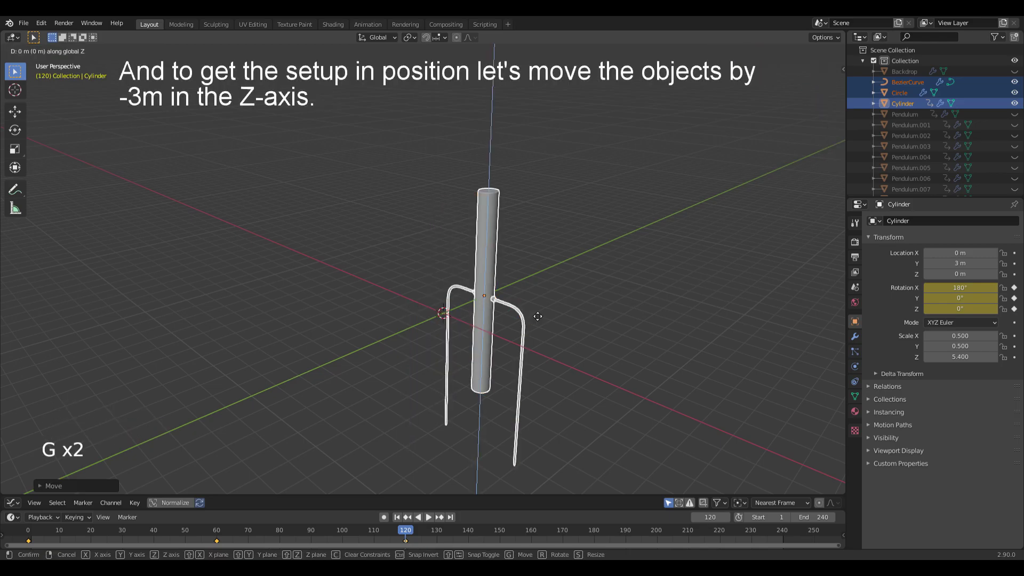
type("z-3")
key("Return")
Unhide all objects, deselect everything and play the animation to check the cylinder against the pendulums
key("alt+h")
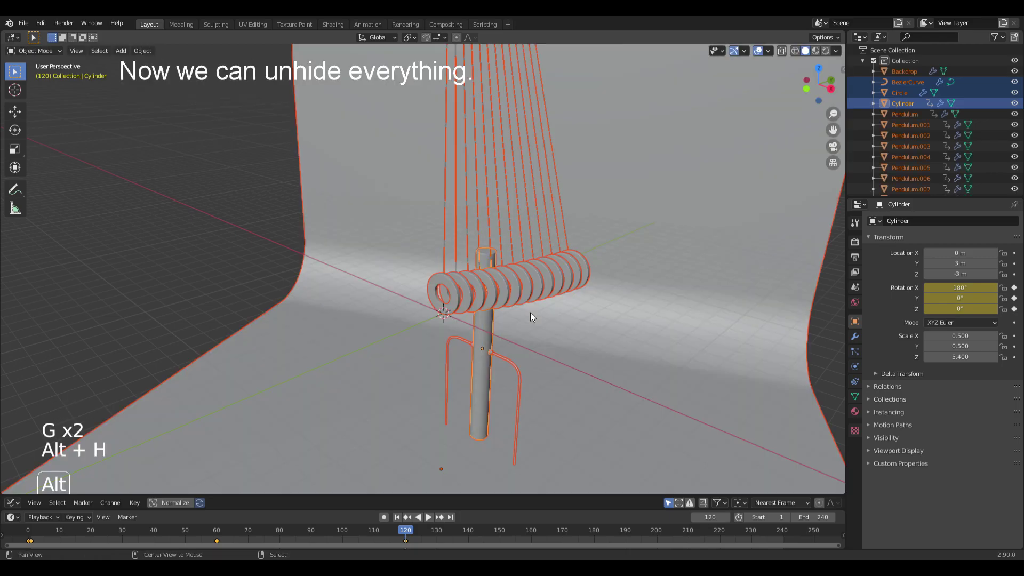
key("alt+a")
middle_click_drag(603, 349, 578, 320, "shift")
middle_click_drag(578, 320, 491, 299, "ctrl")
middle_click_drag(555, 320, 592, 326)
middle_click_drag(602, 330, 491, 268, "shift")
key("space")
key("space")
Shift all of the cylinder's keyframes by 67 frames so the first sits at frame 67, and go to that frame
right_click(480, 286)
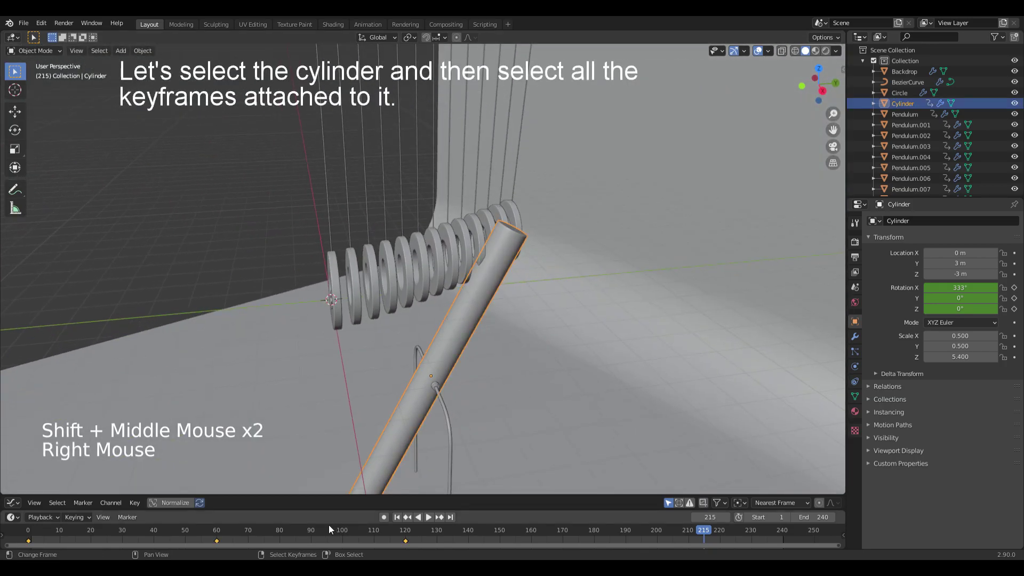
key("a")
key("g")
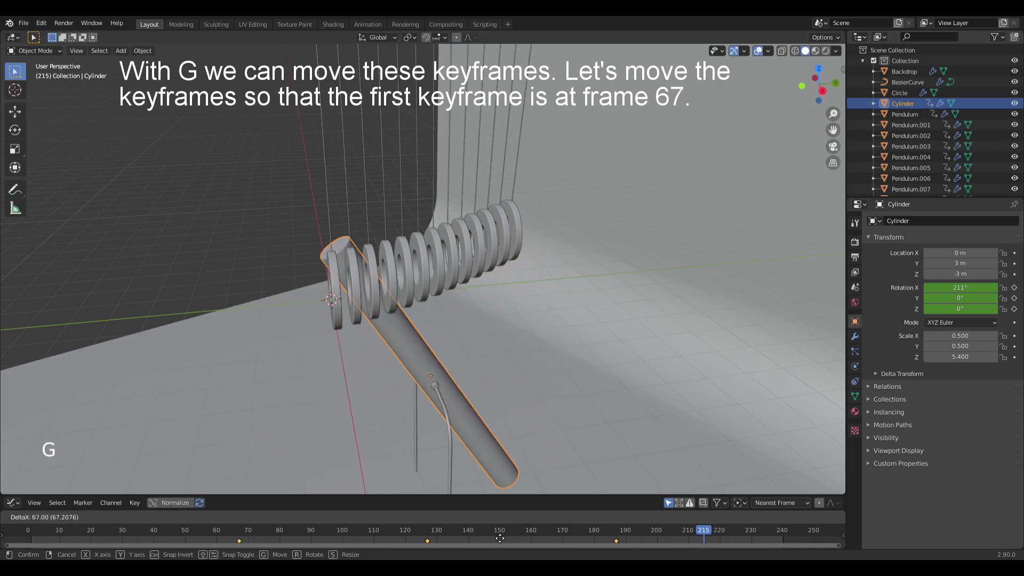
left_click(501, 535)
left_click(240, 541)
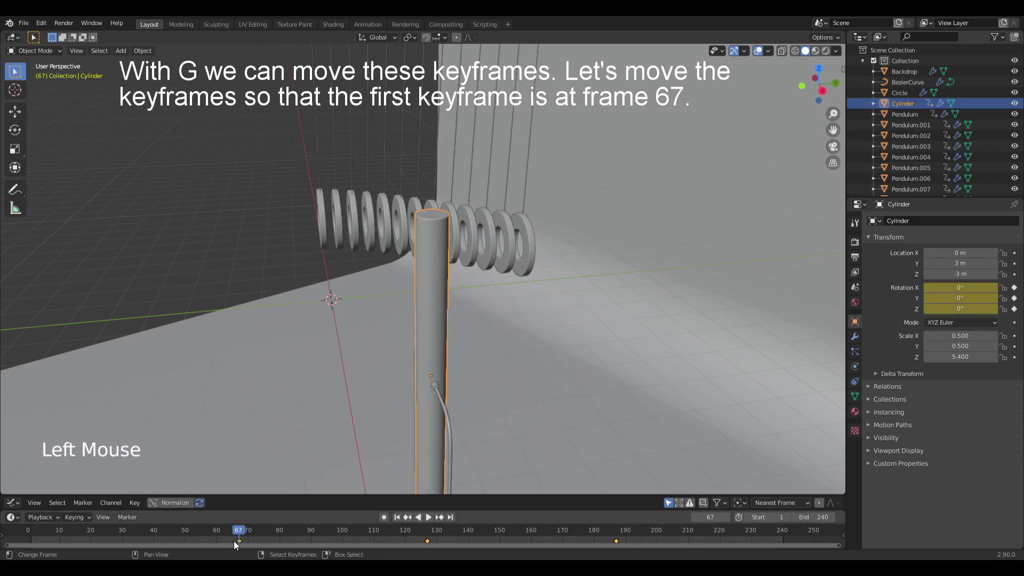
Play the animation to check the cylinder's timing against the pendulums, and return to frame 1
middle_click_drag(480, 392, 585, 386)
key("space")
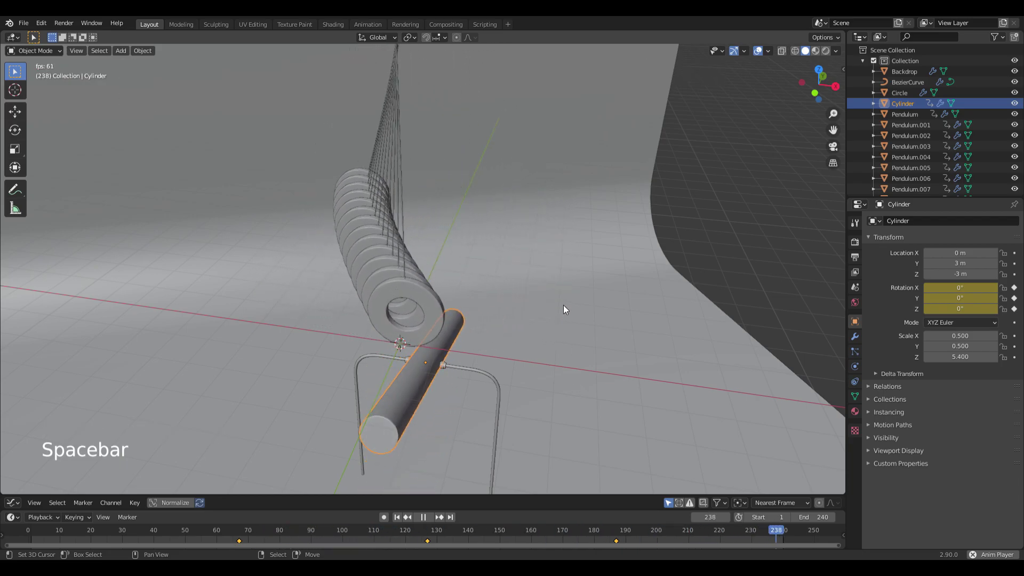
mouse_move(557, 304)
middle_mouse_down()
mouse_move(508, 319)
mouse_move(474, 360)
mouse_move(561, 307)
mouse_move(600, 303)
mouse_move(512, 306)
mouse_move(561, 303)
mouse_move(549, 312)
middle_mouse_up()
key("space")
left_click(31, 537)
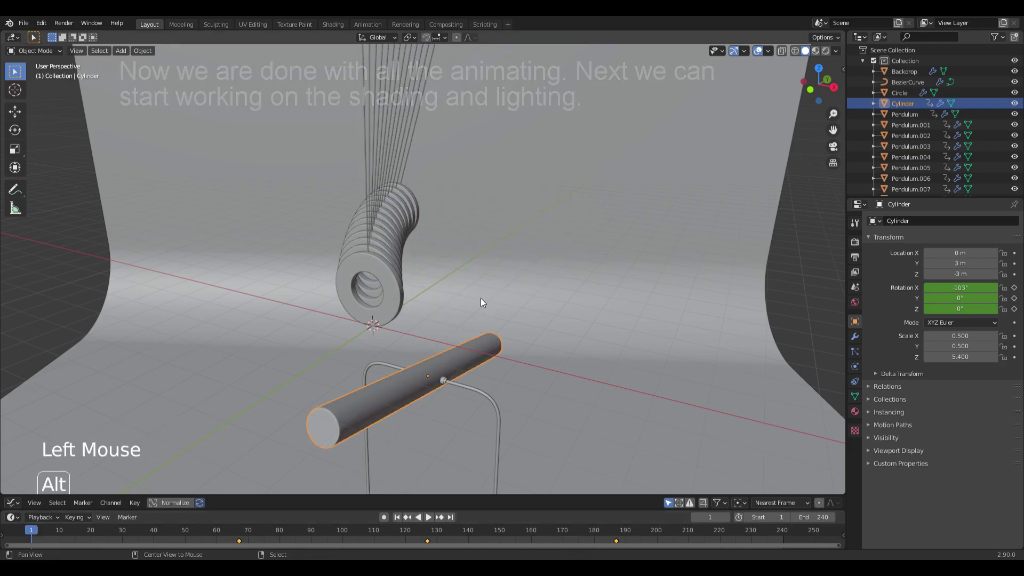
Deselect everything and set the render engine to Cycles
left_click(482, 302)
left_click(855, 242)
left_click(944, 224)
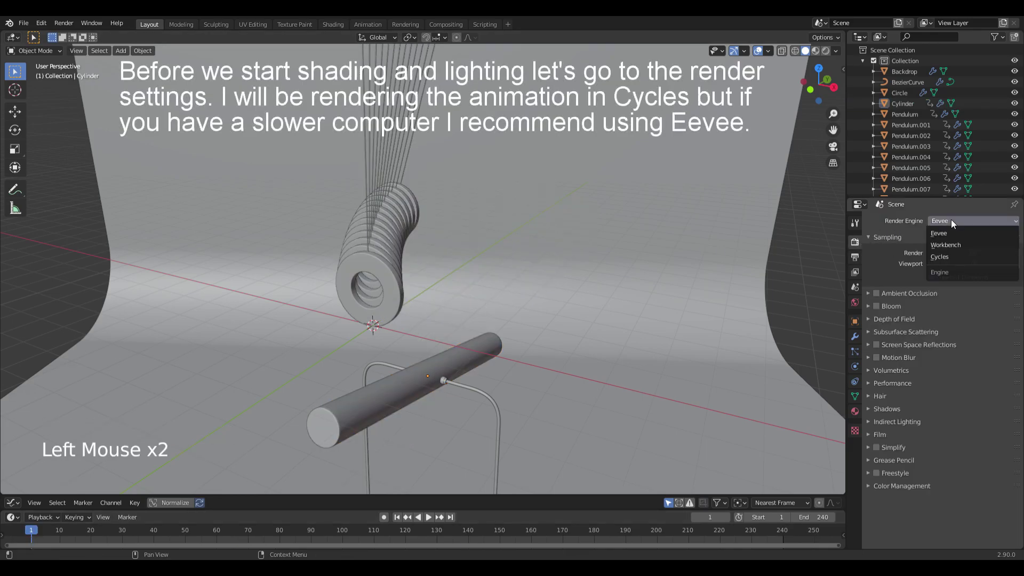
left_click(974, 259)
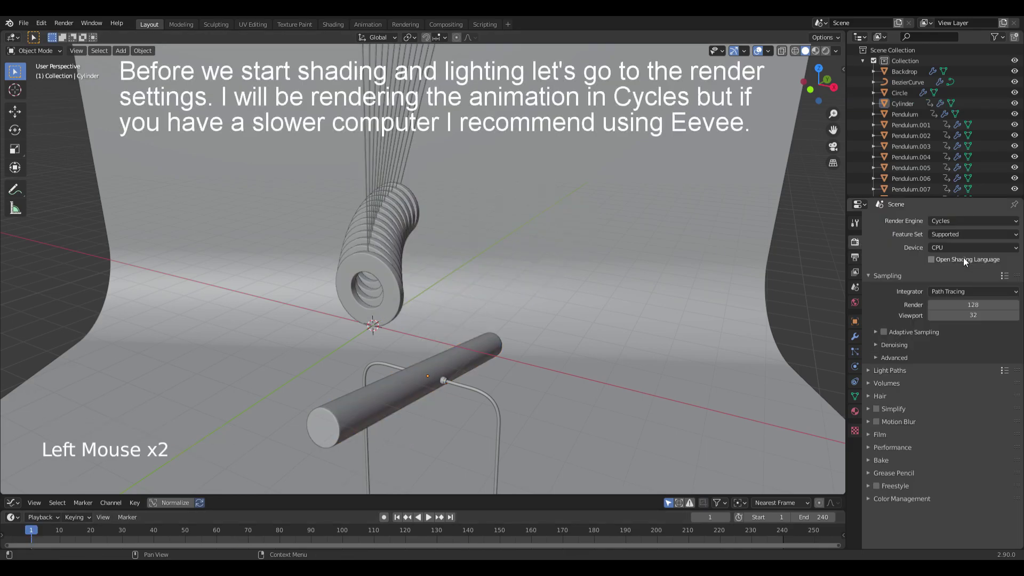
Light the world with the environment texture artist_workshop_8k.hdr at a strength of 1.5
left_click(855, 302)
left_click(928, 285)
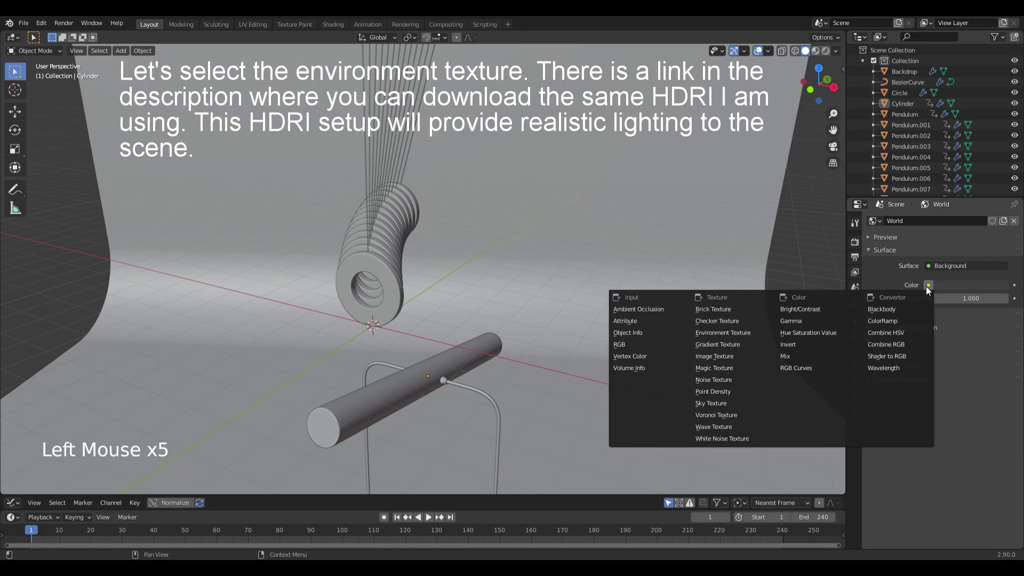
left_click(724, 333)
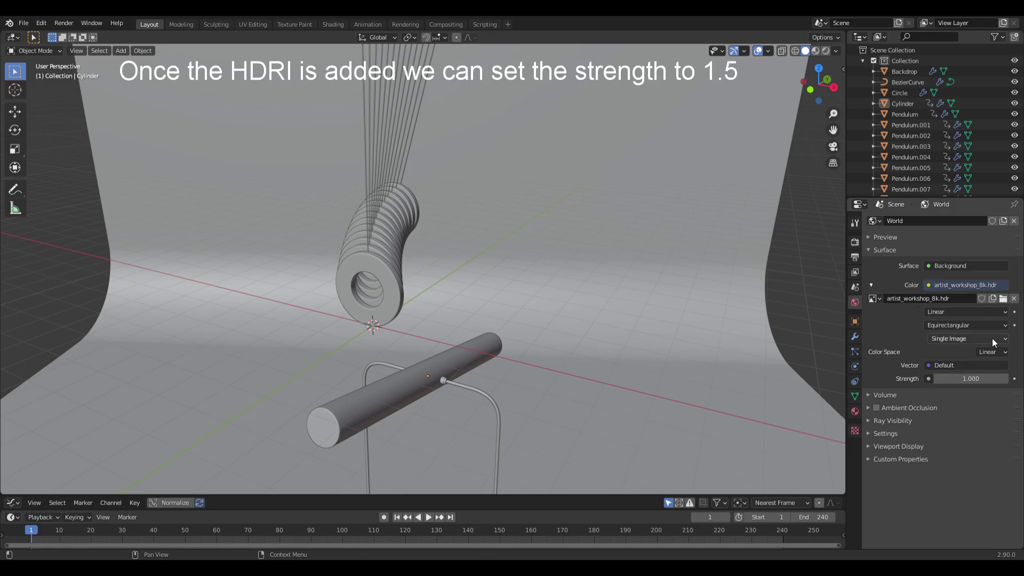
left_click(969, 378)
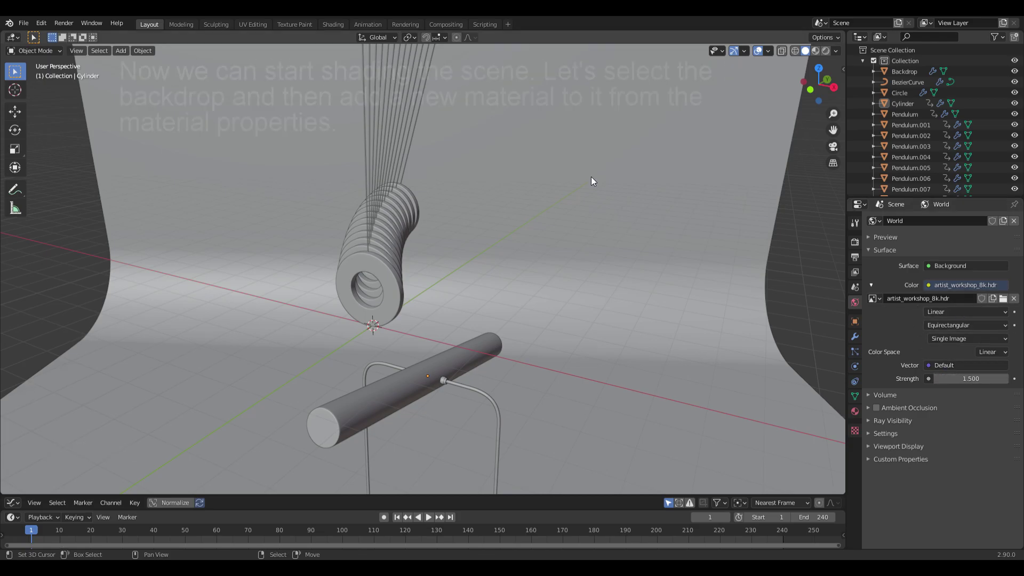
Add a new material named Backdrop to the backdrop object
right_click(592, 180)
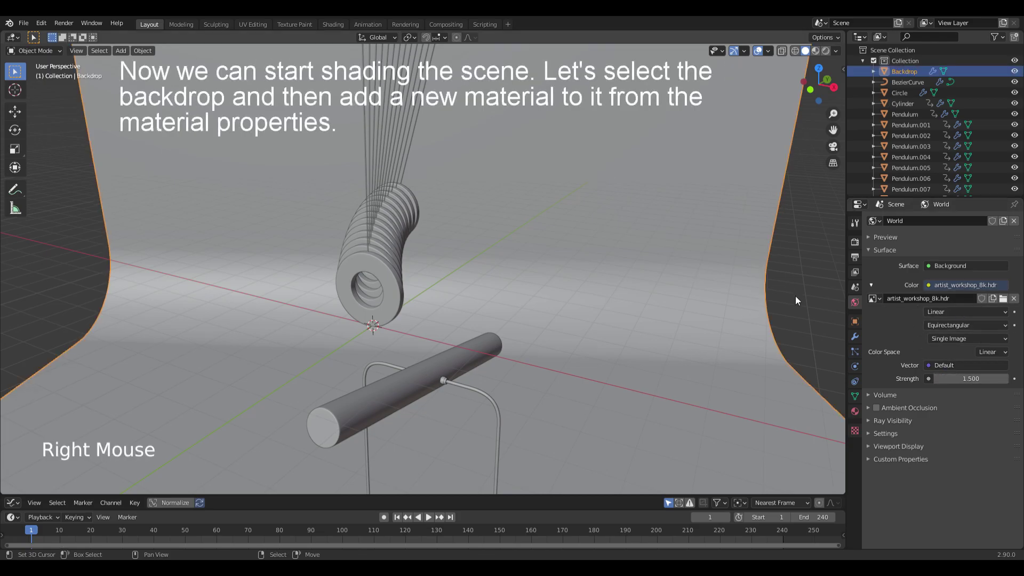
left_click(858, 414)
left_click(927, 256)
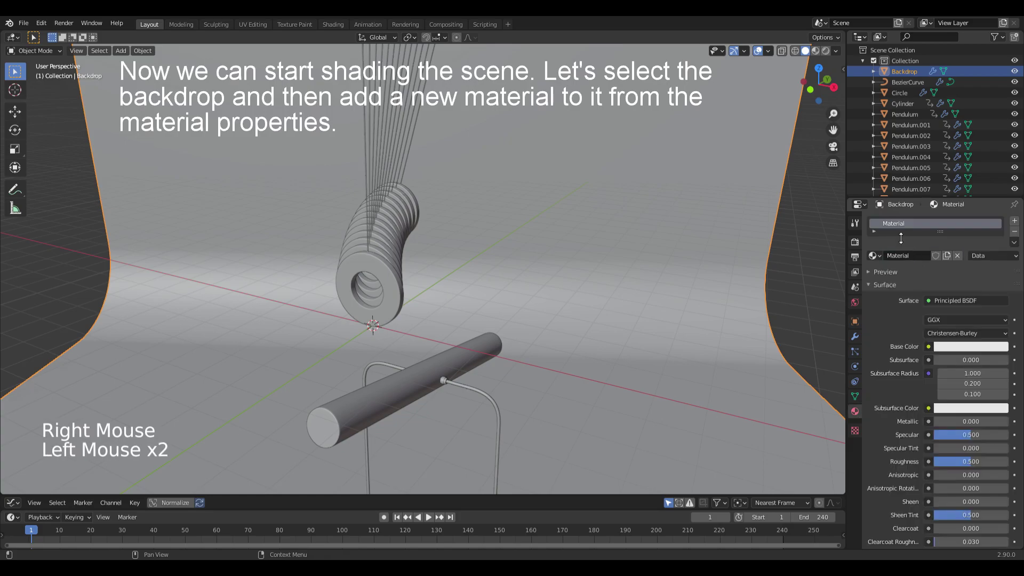
left_click(899, 228)
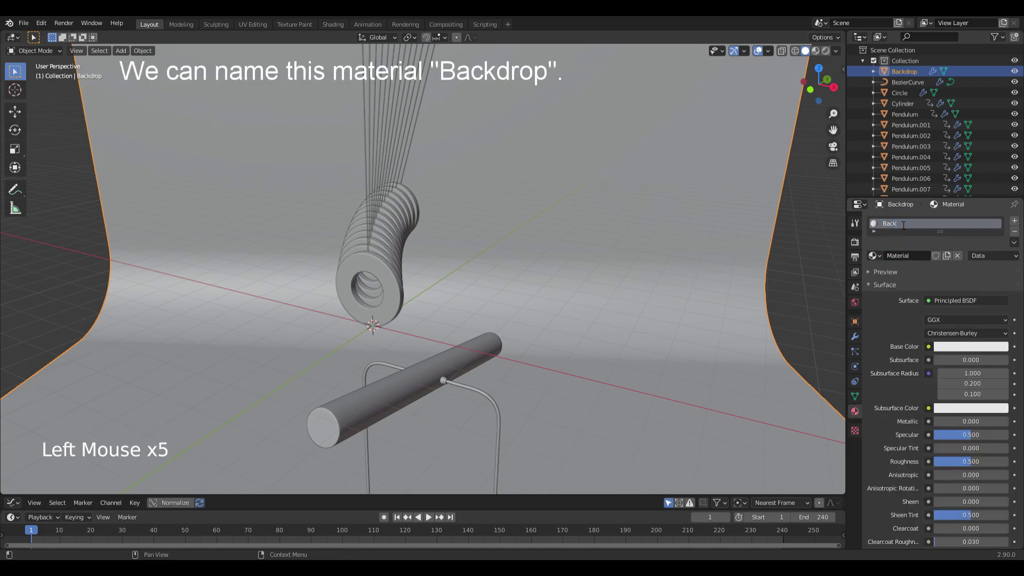
type("Backdrop")
key("Return")
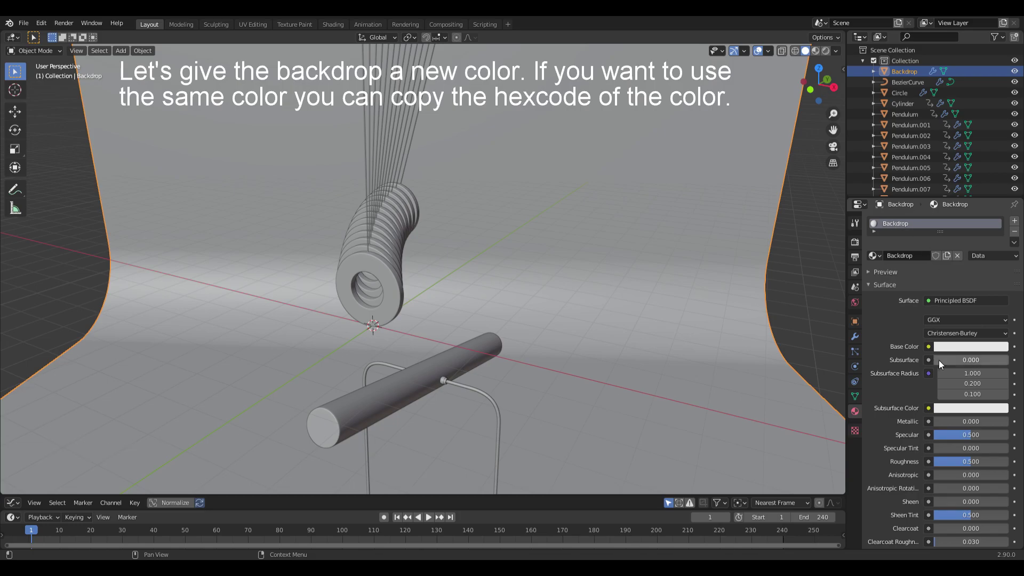
Set the Backdrop material's base color to hex DF8688 and roughness to 0.3, and show the viewport in material preview
left_click(969, 346)
left_click(988, 286)
left_click(960, 300)
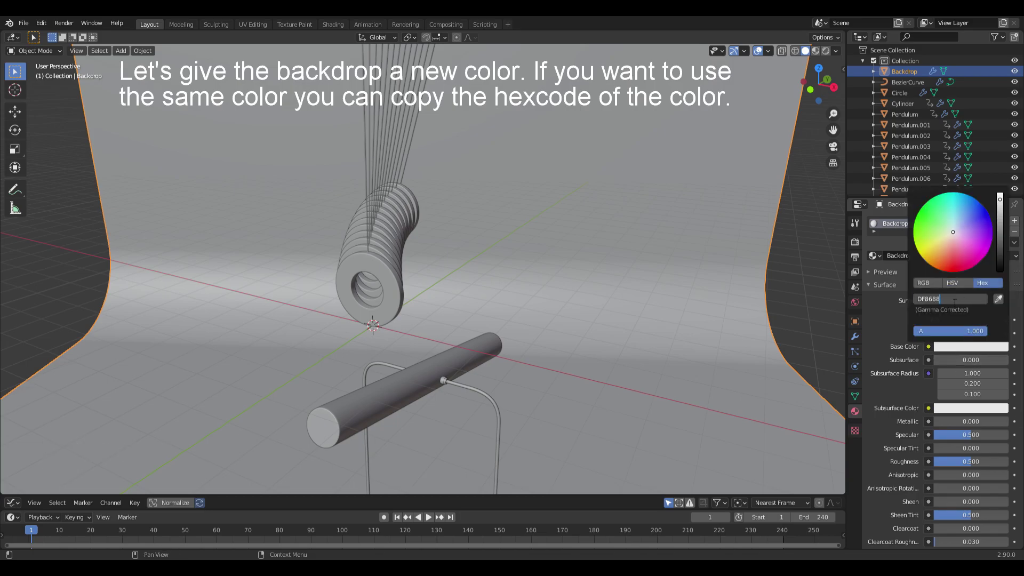
key("Return")
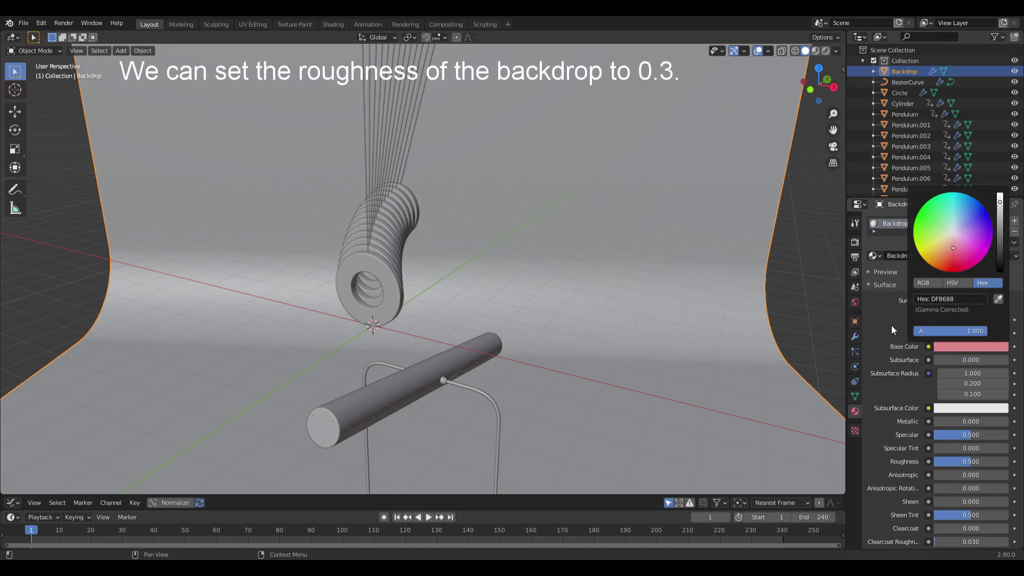
left_click(969, 466)
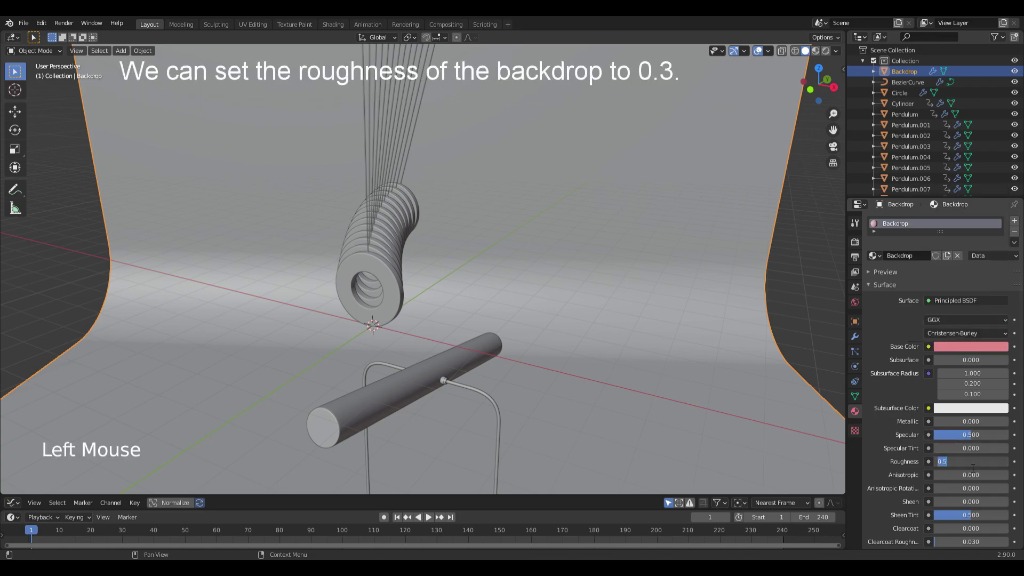
key("z")
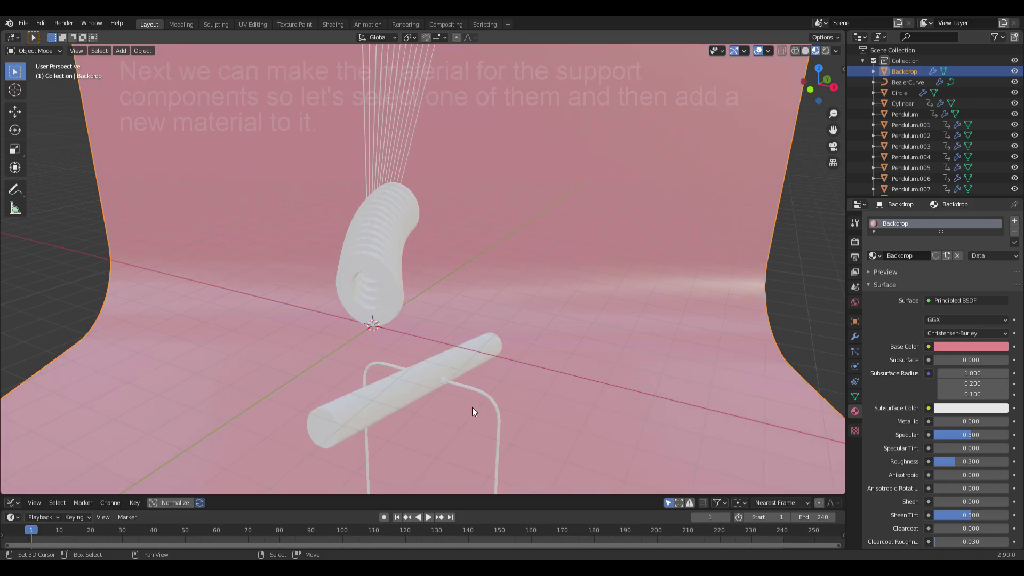
Add a new material named Support to the small circle piece at the cylinder's pivot
right_click(446, 382)
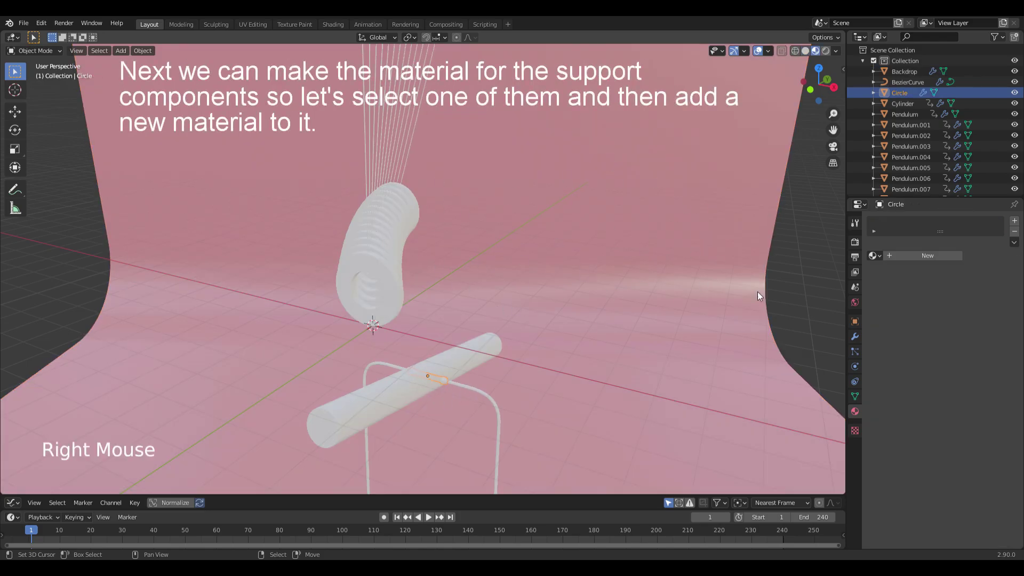
left_click(927, 255)
double_click(910, 224)
type("Support")
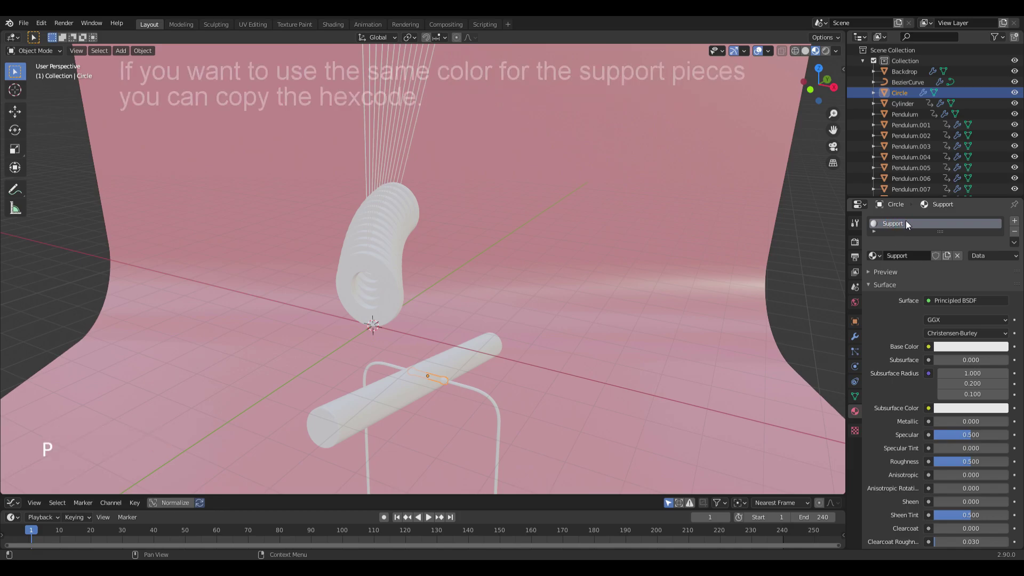
Give the Support material an orange-red base color, a metallic value of 1.0 and a roughness of 0.3
left_click(966, 347)
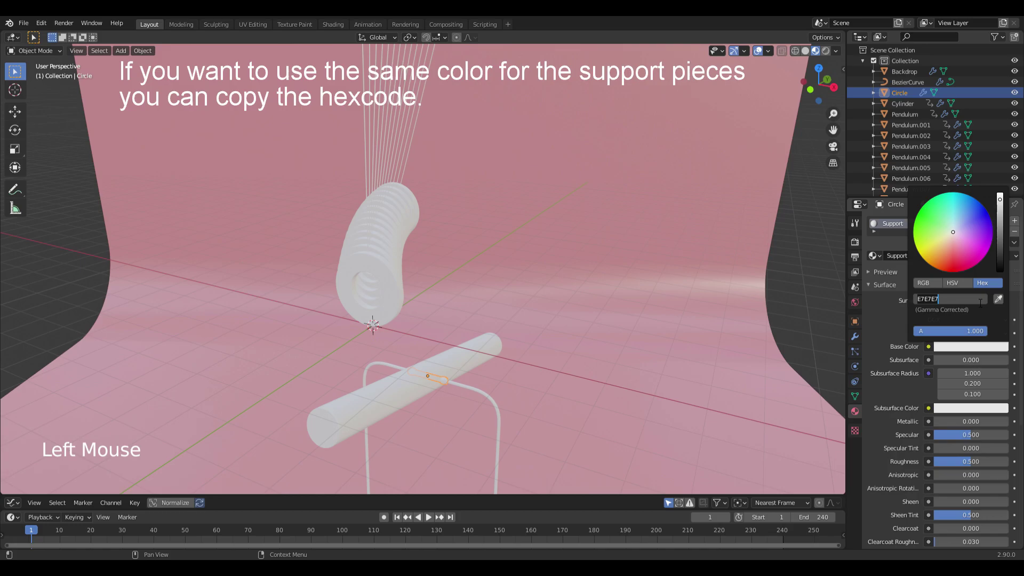
key("Return")
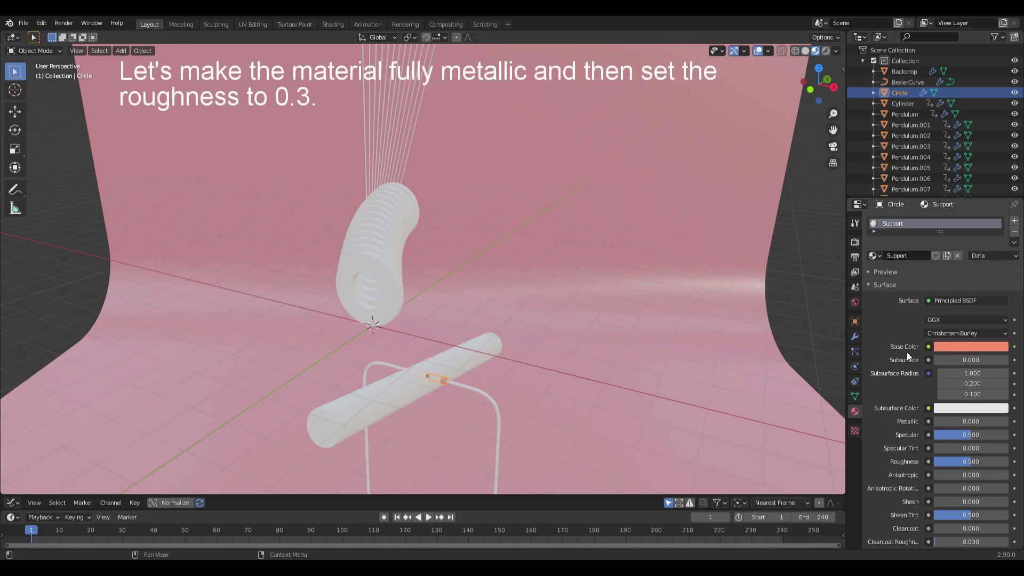
left_click_drag(962, 421, 1002, 421)
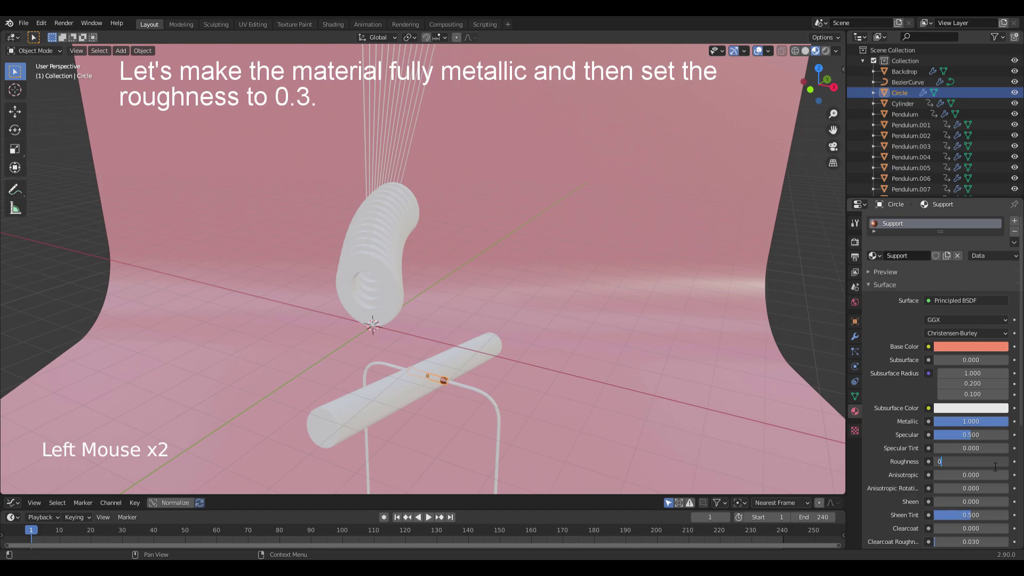
Apply the existing Support material to the Bezier curve stand
right_click(462, 385)
left_click(874, 256)
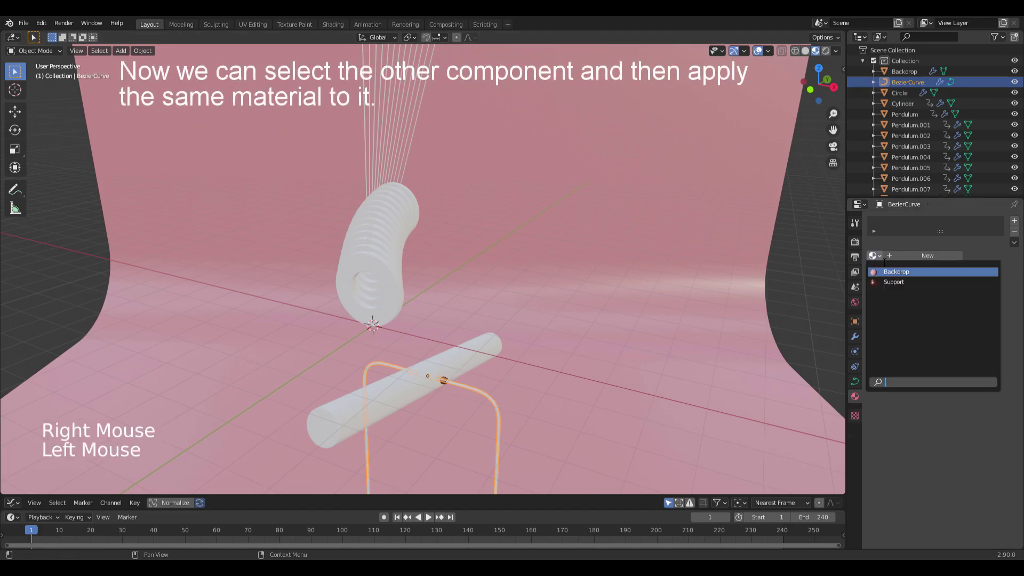
left_click(905, 283)
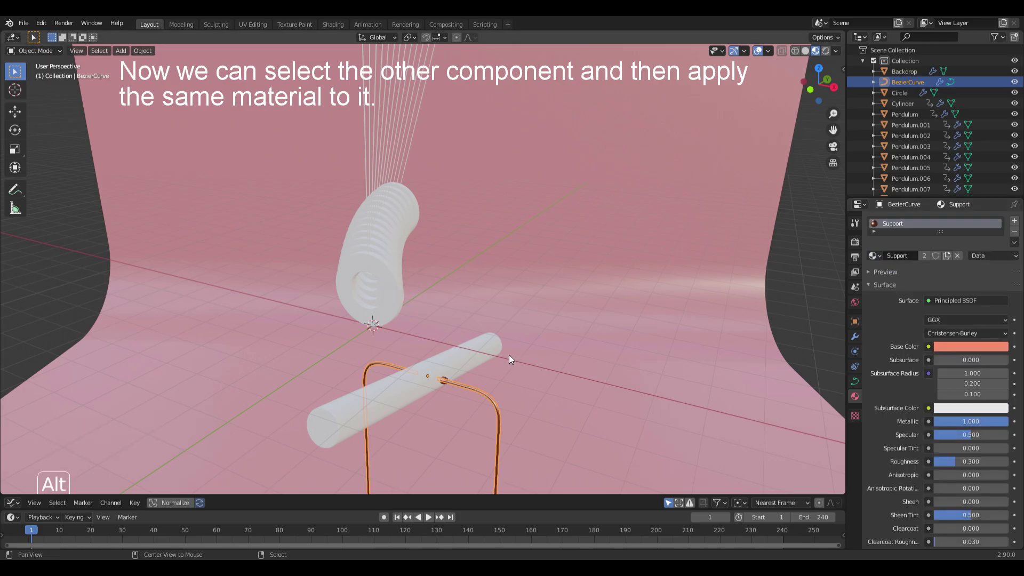
Hide the backdrop, isolate all the pendulums and show them in the right orthographic view
right_click(556, 190)
key("h")
key("b")
left_click_drag(313, 151, 557, 142)
key("shift+h")
key("KP_5")
key("KP_3")
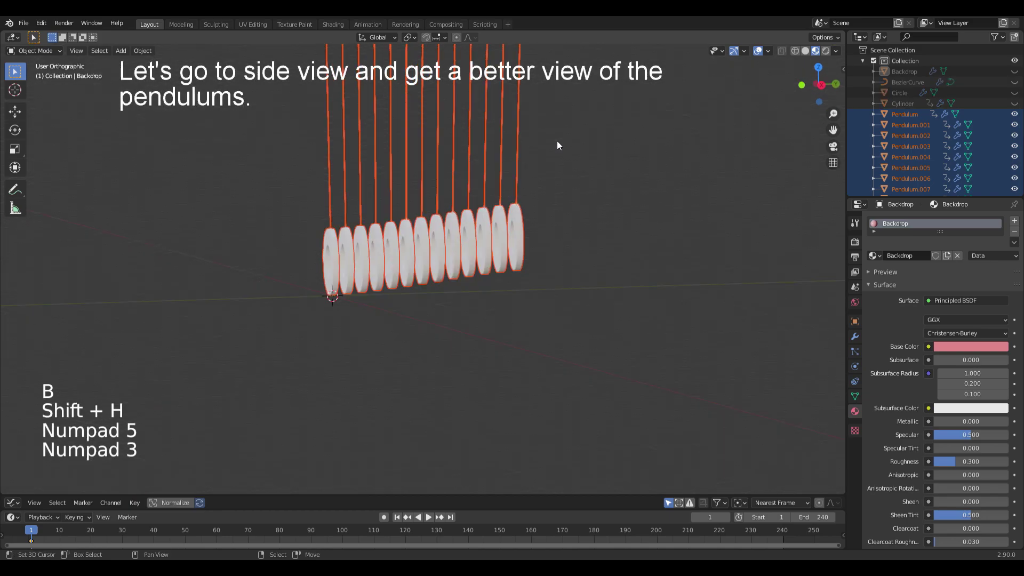
middle_click_drag(557, 141, 565, 271)
scroll(552, 295, "down", 1)
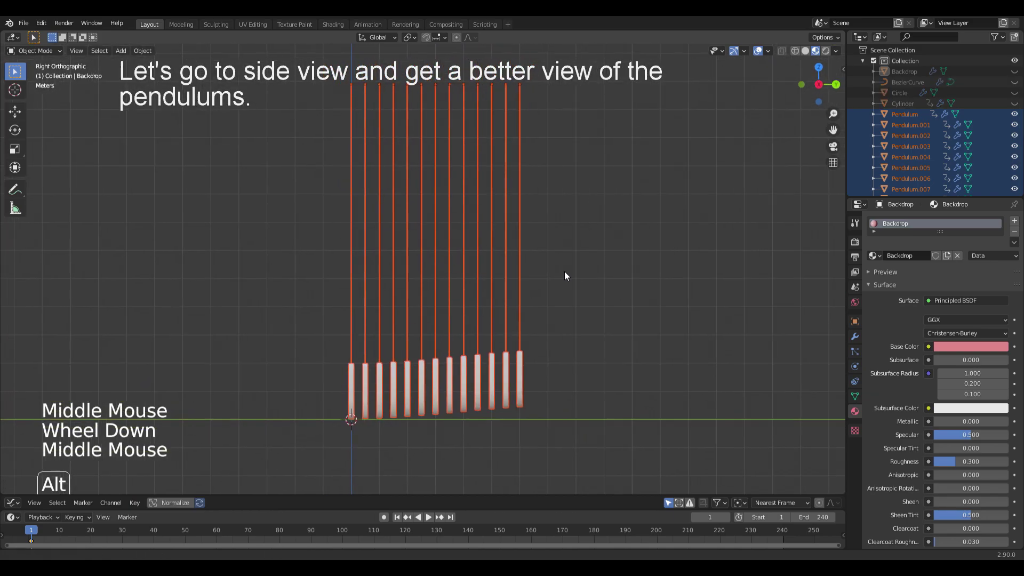
Add a new material named Pendulum to the first pendulum
right_click(352, 378)
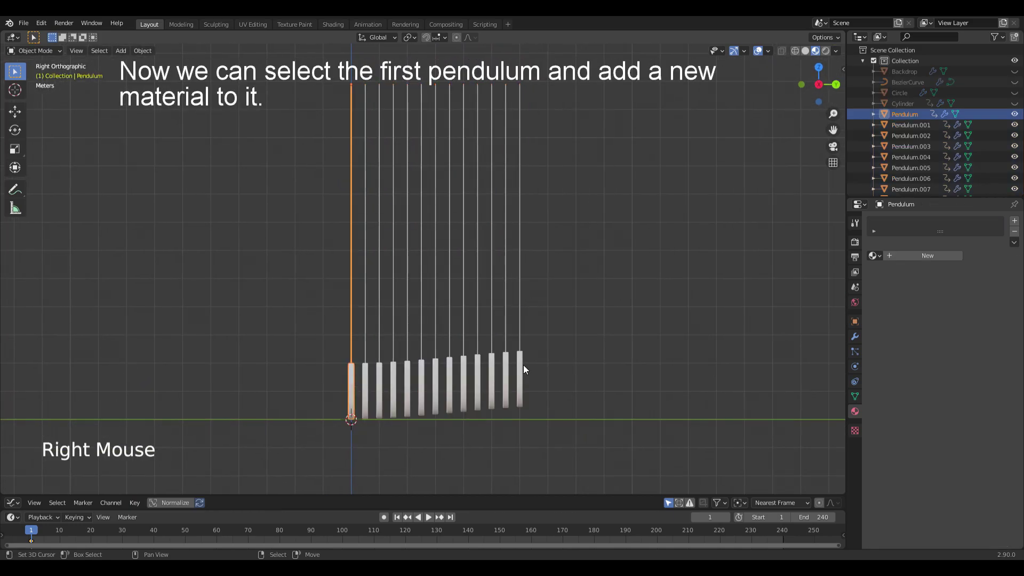
left_click(925, 257)
double_click(907, 225)
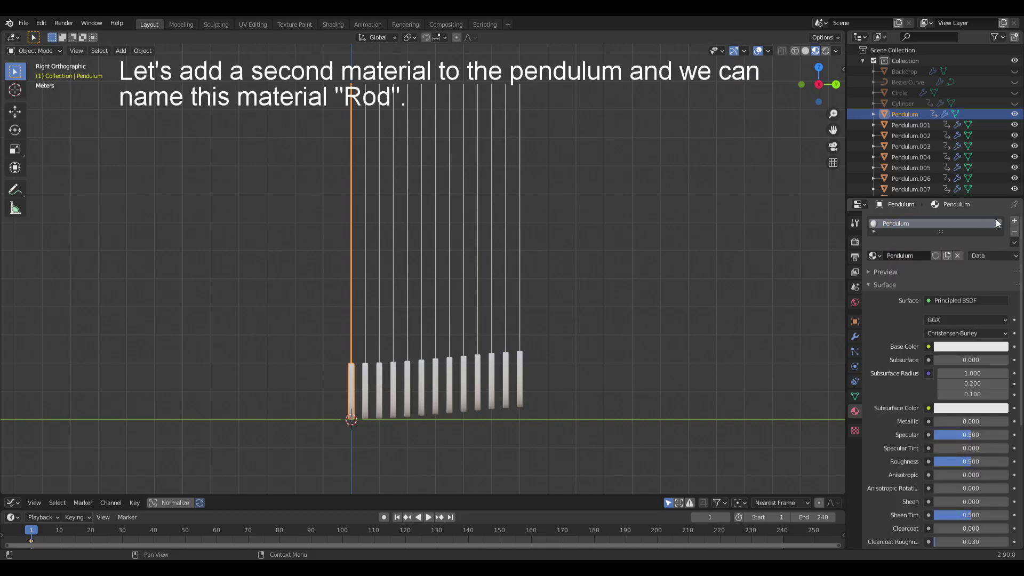
Add a second material slot to the first pendulum with a new material named Rod
left_click(1014, 220)
left_click(927, 278)
double_click(903, 234)
type("Rod")
key("Return")
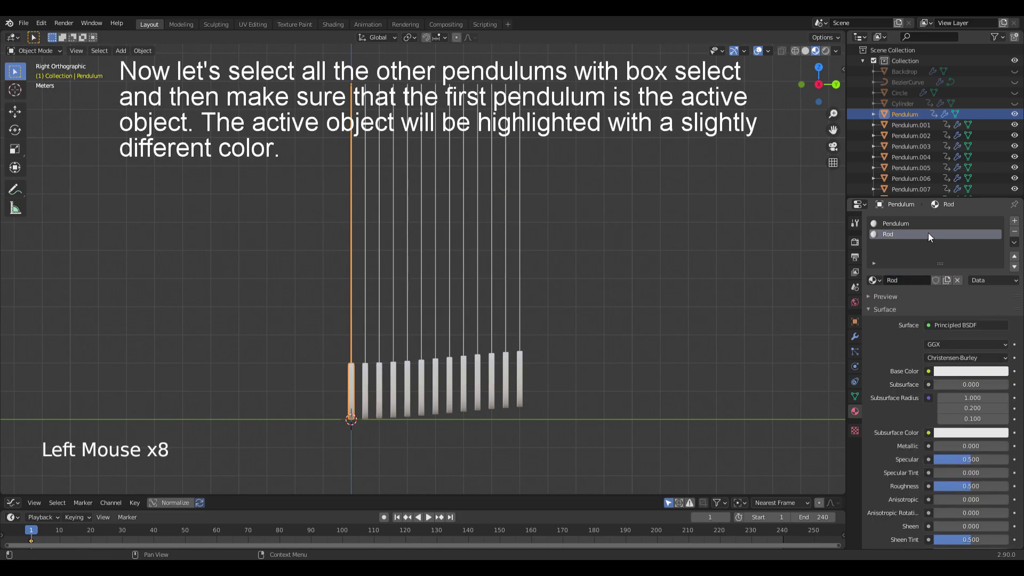
Select all the pendulums with the first one active and link its materials to the others
left_click_drag(362, 298, 353, 297)
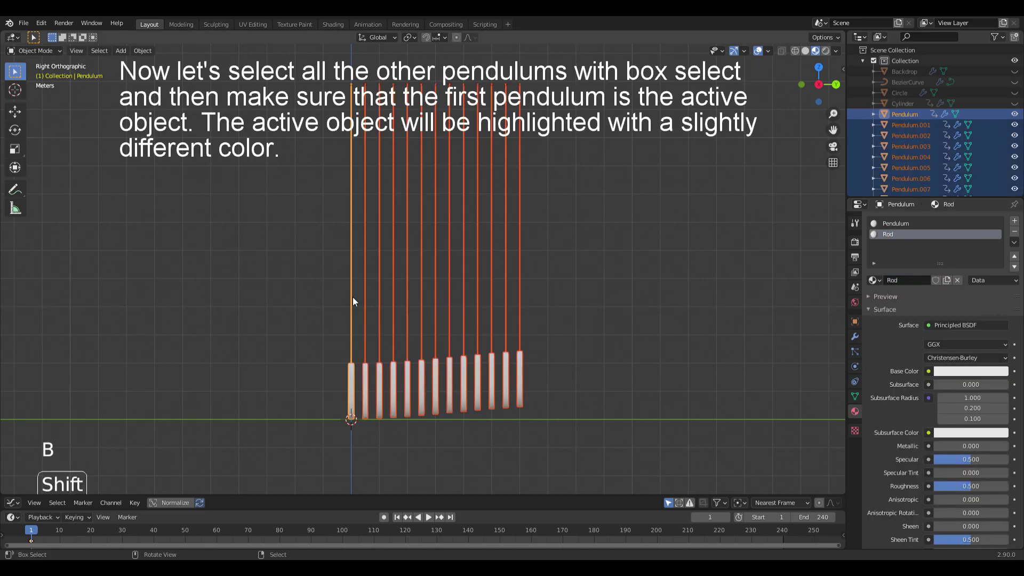
right_click(351, 296, "shift")
right_click(350, 296, "shift")
key("ctrl+l")
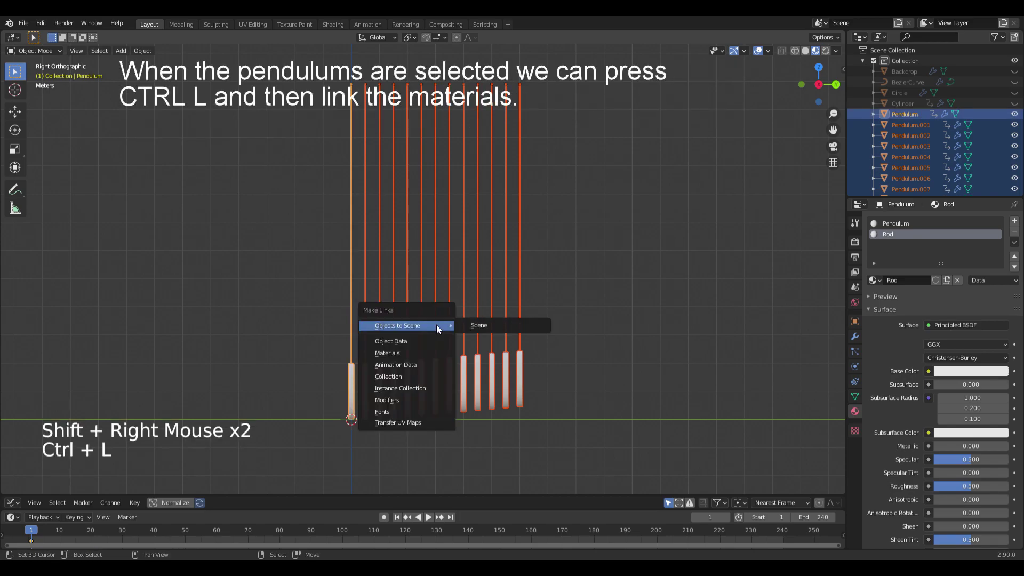
left_click(395, 353)
Edit all the pendulums together and select every complete rod by extending the selection from the rods' top vertices to linked geometry
key("Tab")
key("alt+a")
key("b")
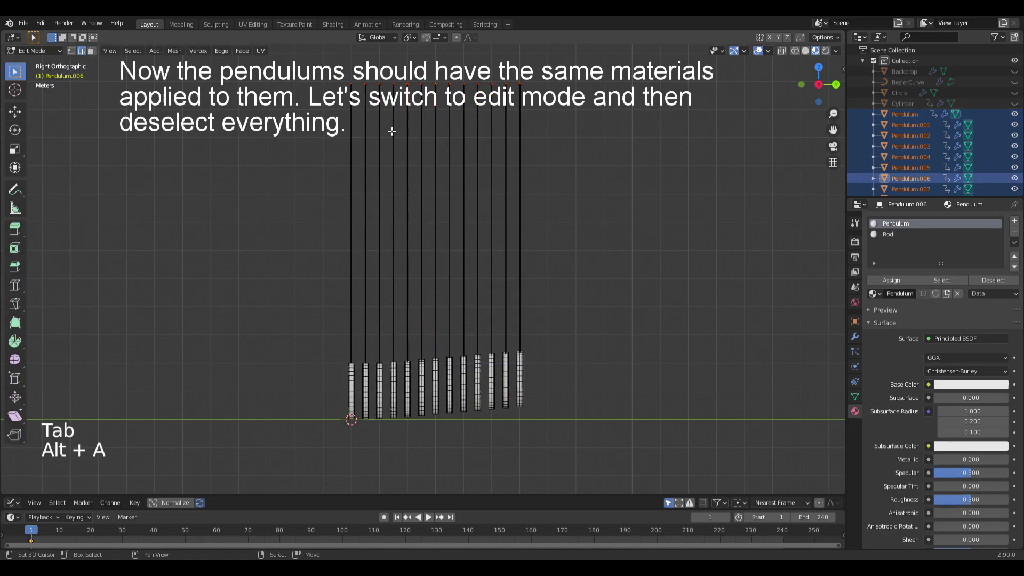
key("1")
key("b")
left_click_drag(300, 59, 611, 96)
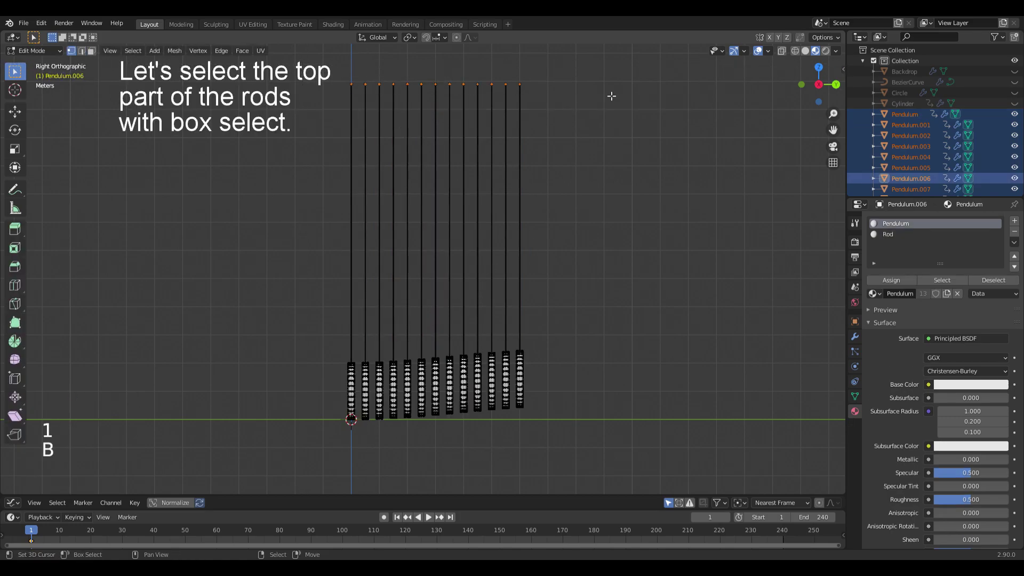
key("ctrl+l")
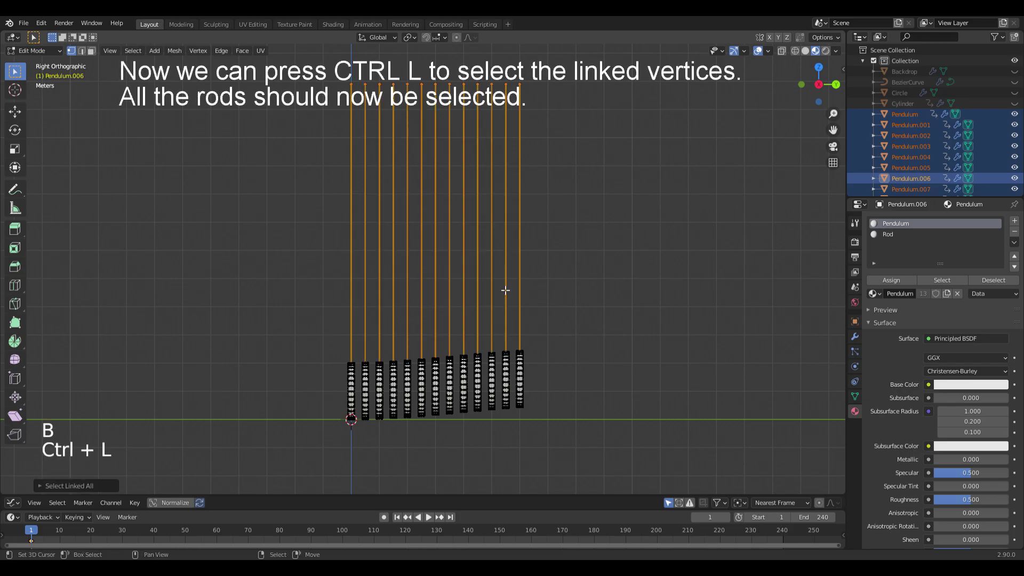
Assign the Rod material to the selected rods of all the pendulums and return to Object Mode
left_click(901, 234)
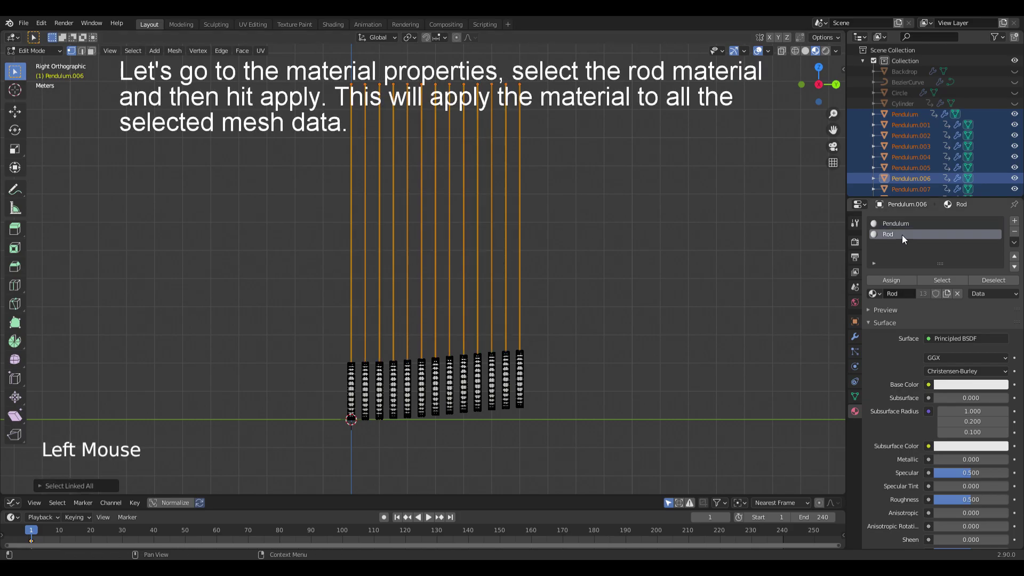
key("Tab")
Give the Pendulum material the copied pink hex base colour, full metallic of 1.0 and a roughness of 0.2
left_click(898, 223)
middle_click_drag(733, 265, 592, 305, "shift")
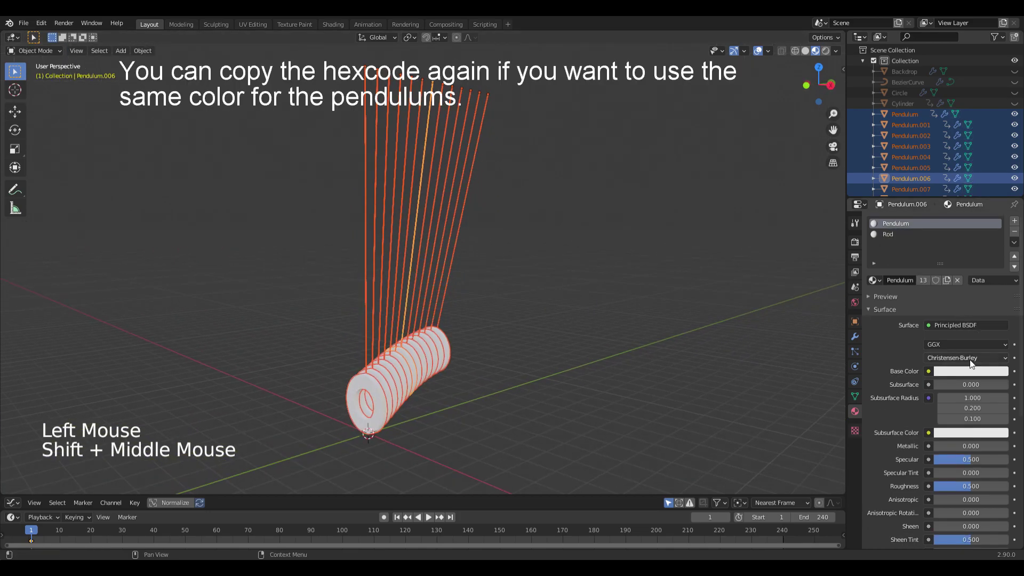
left_click(958, 371)
left_click(982, 309)
left_click(956, 324)
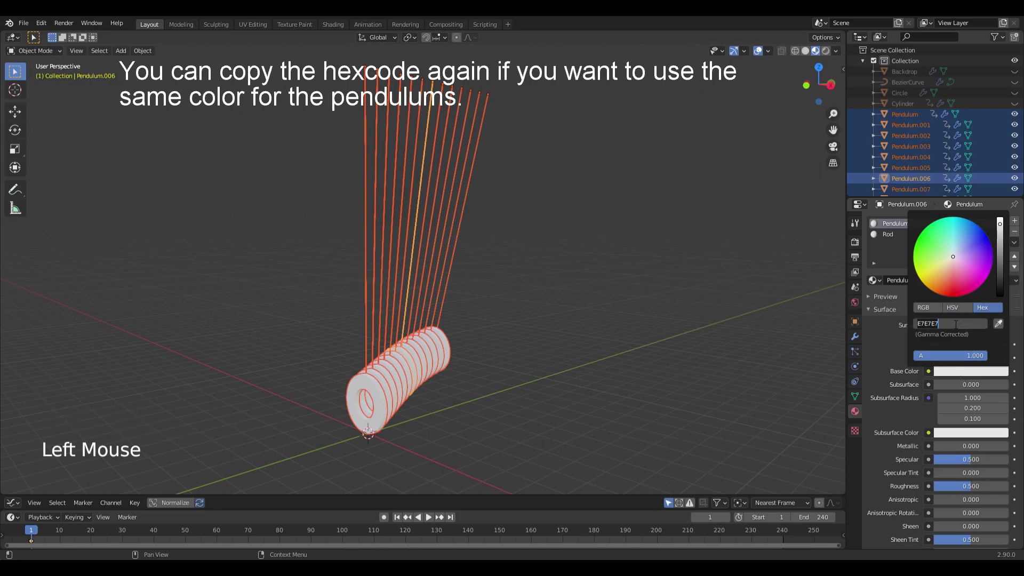
key("Return")
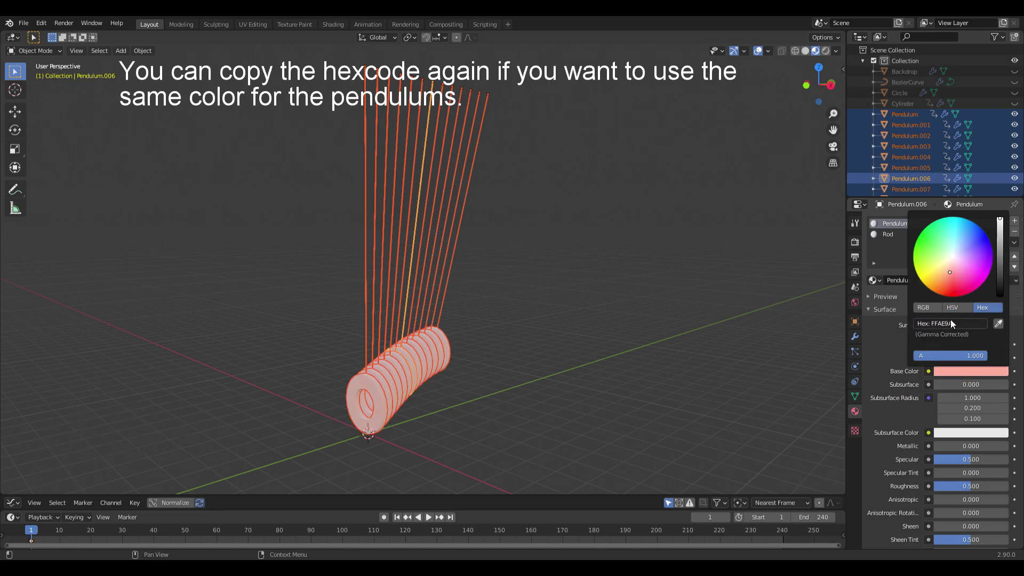
left_click_drag(937, 446, 1009, 446)
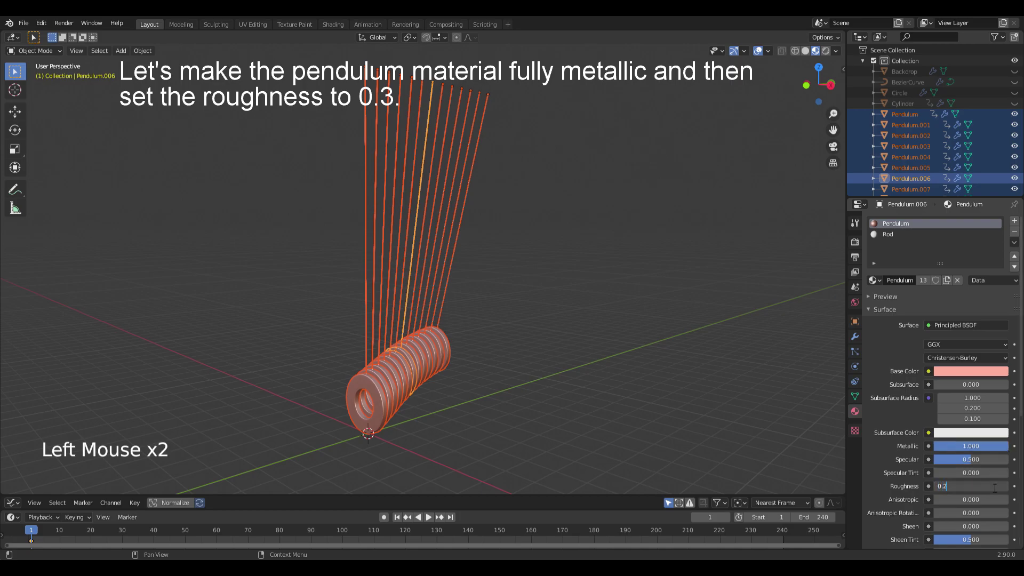
key("Return")
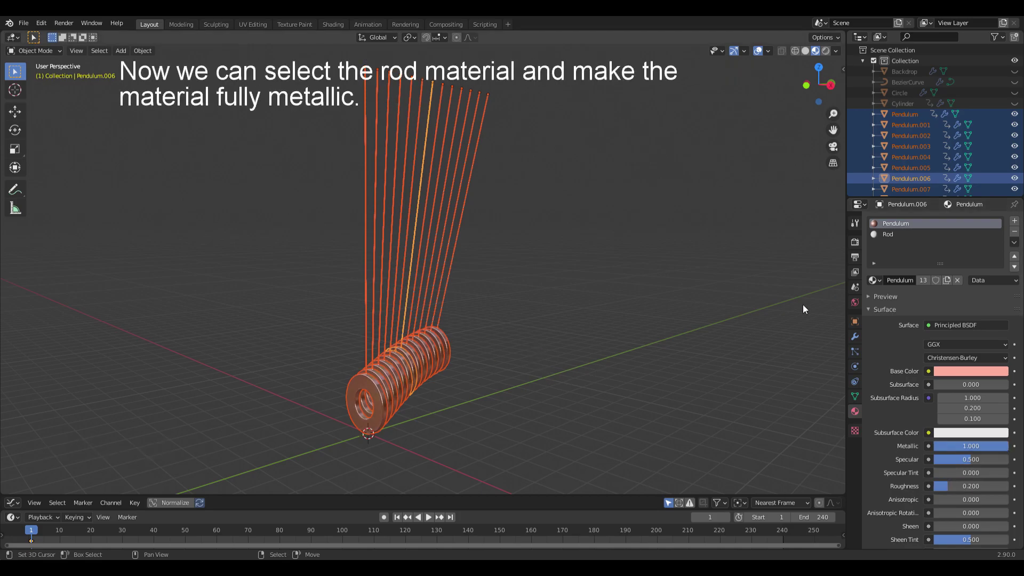
Set the Rod material to metallic 1.0 and roughness 0.2, and deselect all the pendulums
left_click(898, 235)
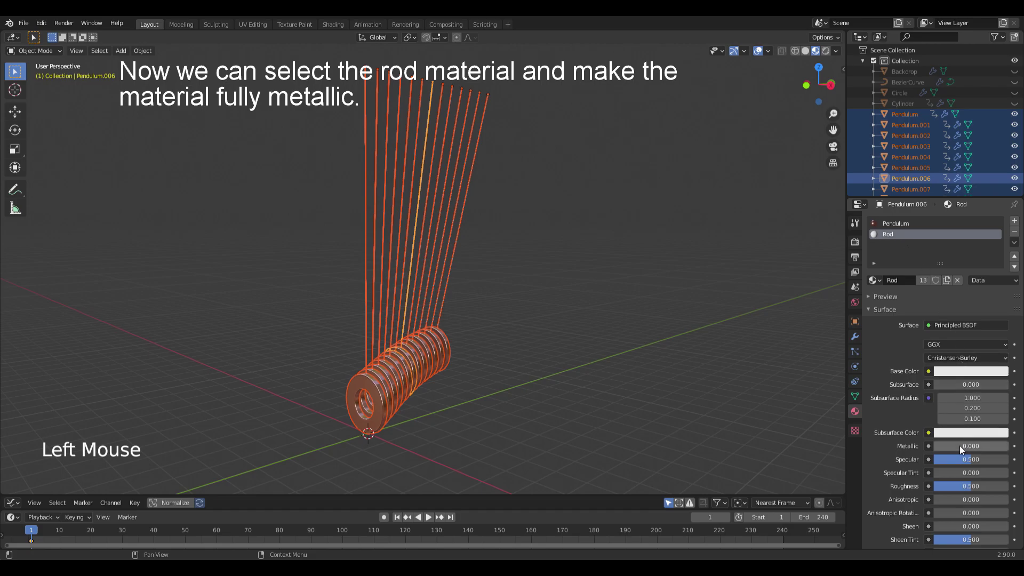
left_click(977, 485)
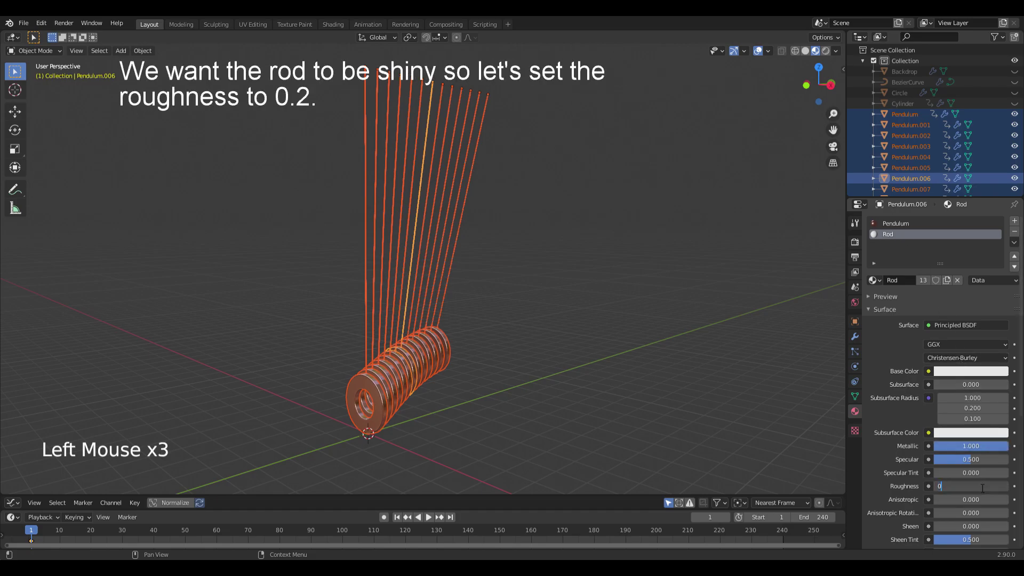
key("alt+a")
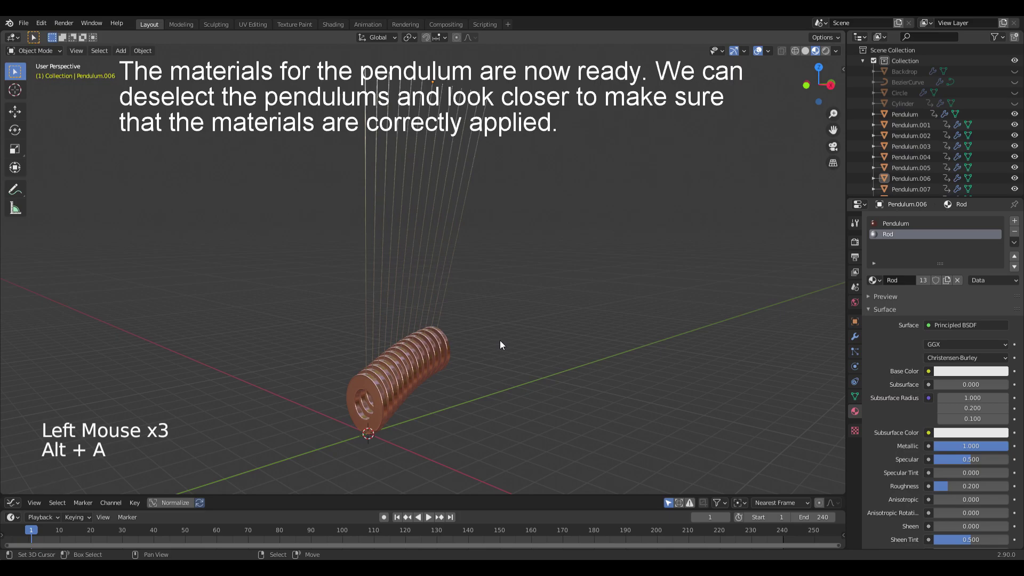
middle_click_drag(571, 347, 493, 434, "shift")
Reveal the hidden objects and add a new material named Marble to the cylinder
key("alt+h")
middle_click_drag(479, 319, 484, 291, "shift")
middle_click_drag(484, 291, 511, 349)
mouse_move(512, 349)
middle_mouse_down()
mouse_move(523, 317)
mouse_move(549, 366)
mouse_move(496, 354)
middle_mouse_up()
right_click(496, 354)
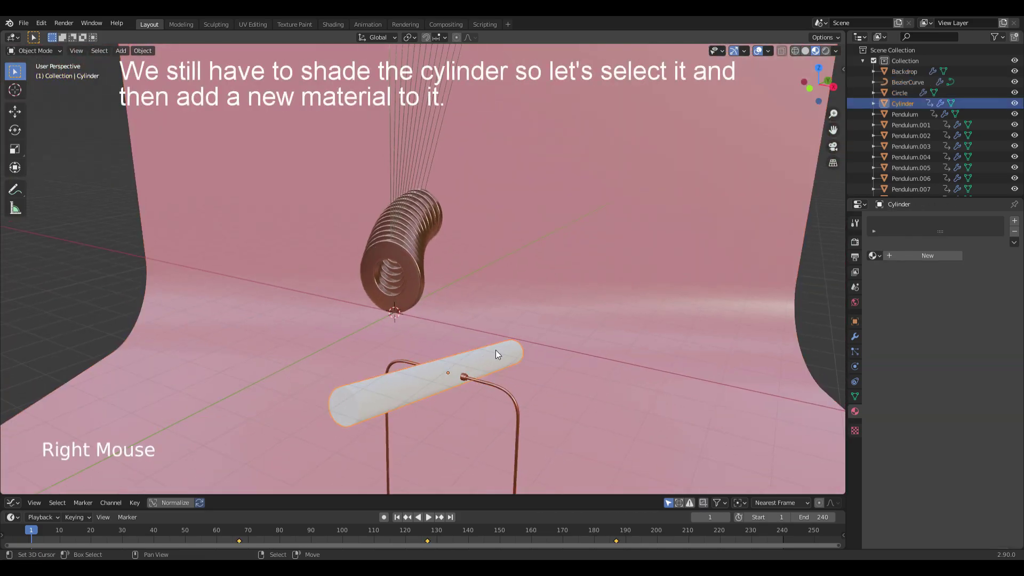
left_click(920, 255)
triple_click(900, 226)
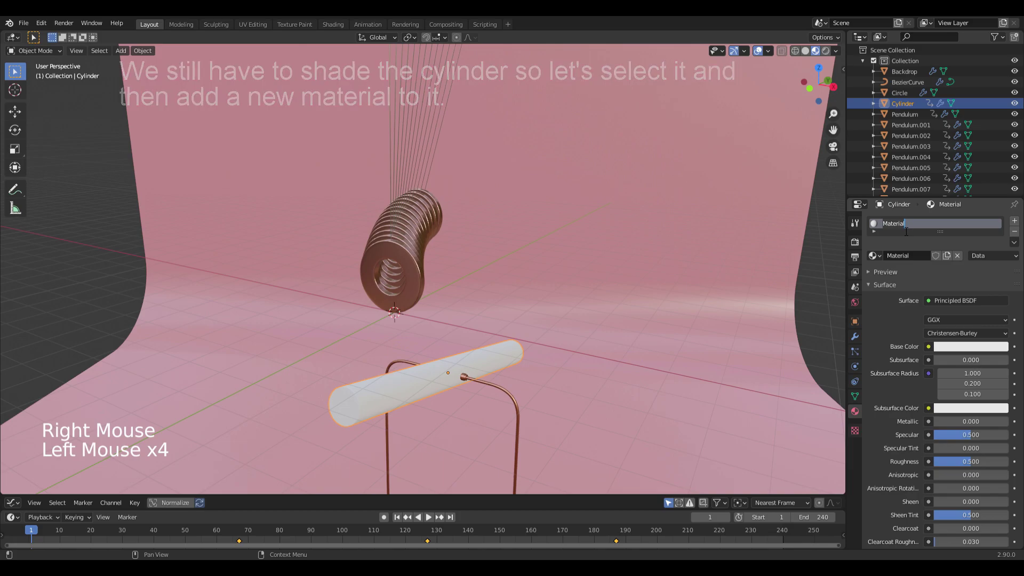
type("Marble")
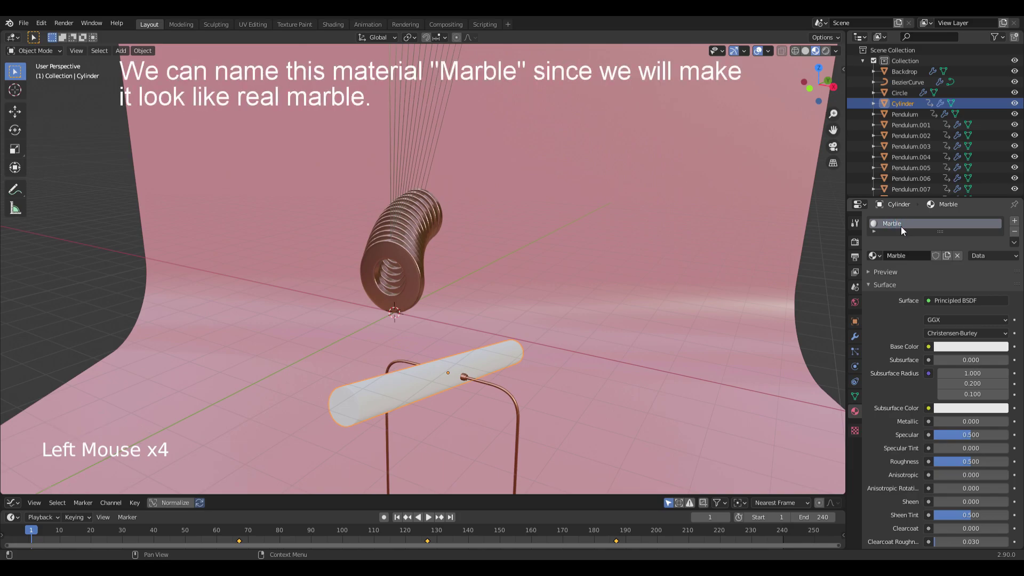
Enlarge the Graph Editor area, switch it to the Shader Editor, hide its sidebar and frame the Marble nodes
left_click_drag(569, 496, 578, 224)
middle_click_drag(533, 177, 537, 110, "shift")
left_click(13, 232)
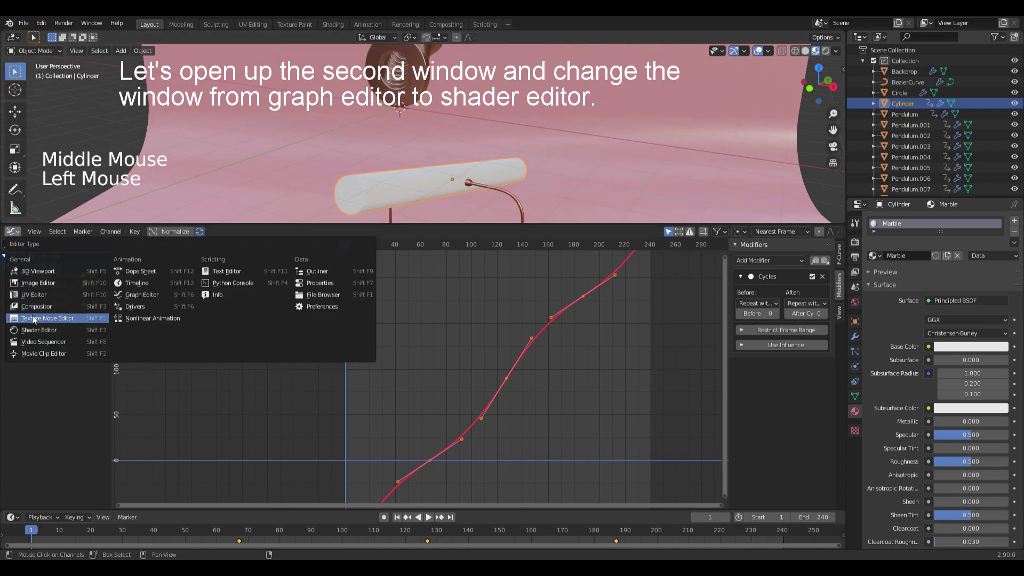
left_click(39, 330)
key("n")
scroll(614, 389, "up", 5)
middle_click_drag(577, 427, 641, 360)
scroll(624, 362, "up", 2)
Run Principled Texture Setup on the Principled BSDF with Marble12_col.jpg, Marble12_rgh.jpg and Marble12_nrm.jpg
left_click(443, 250)
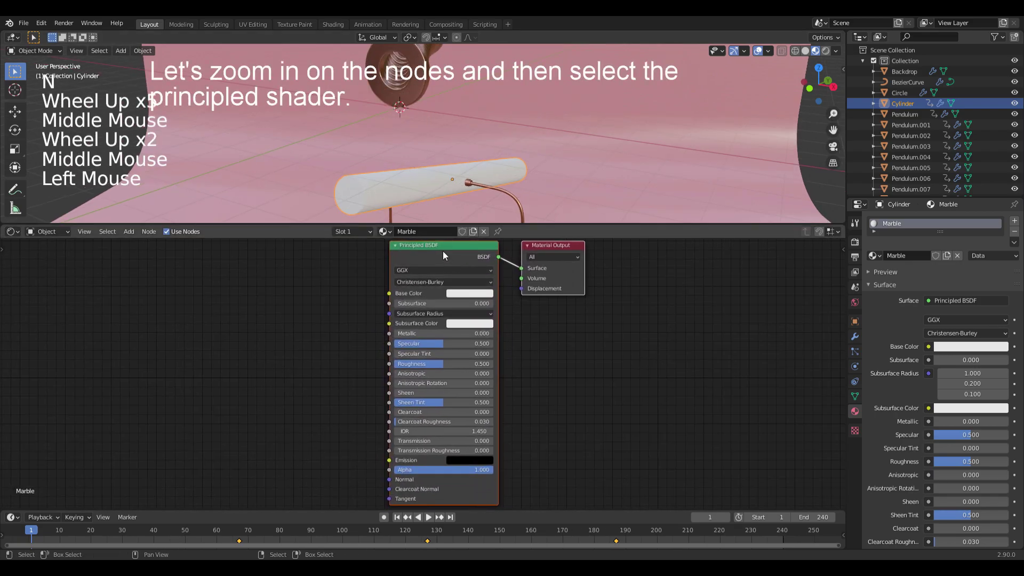
key("ctrl+shift+t")
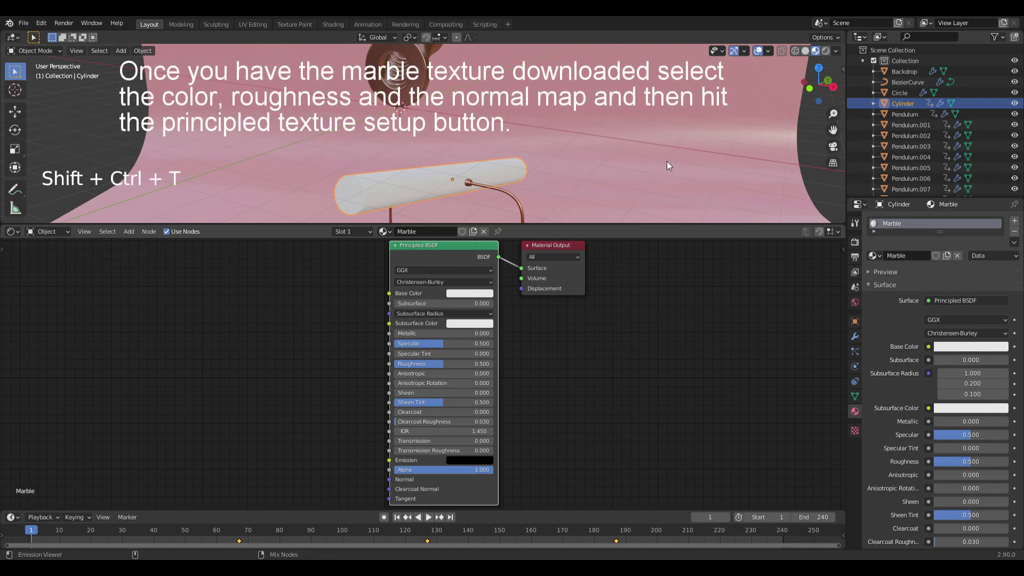
left_click(697, 459)
Delete the Normal Map node and place a Bump node beside the Normal image texture
middle_click_drag(628, 411, 785, 345)
scroll(501, 312, "up", 2)
scroll(501, 314, "up", 1)
left_click(459, 351)
key("x")
key("shift+a")
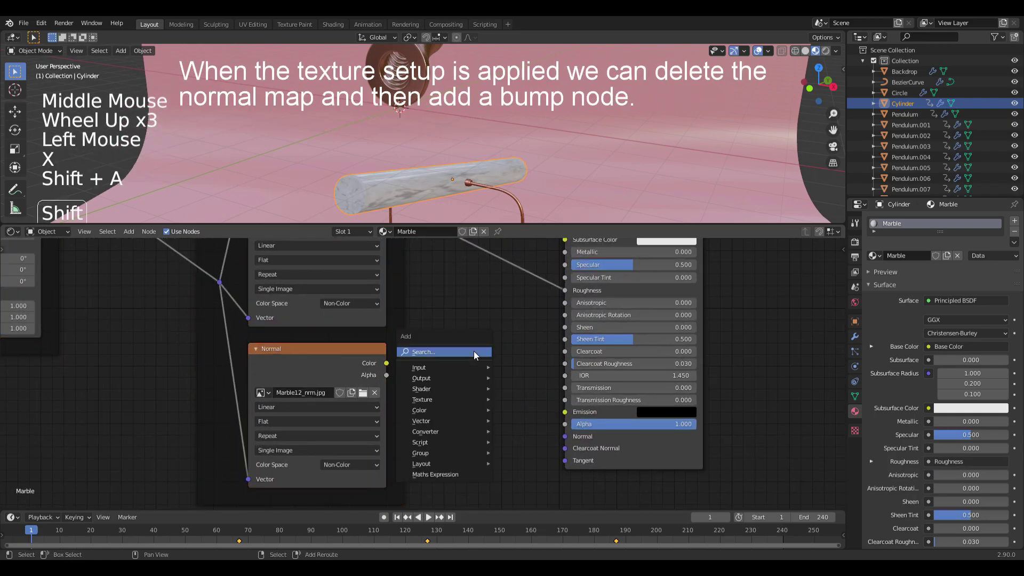
left_click(470, 356)
type("bump")
left_click(490, 369)
left_click(464, 354)
Link the Normal texture's Color to the Bump Height and the Bump's Normal to the Principled BSDF Normal, with Strength 0.05
left_click_drag(386, 363, 447, 422)
left_click_drag(528, 360, 541, 391)
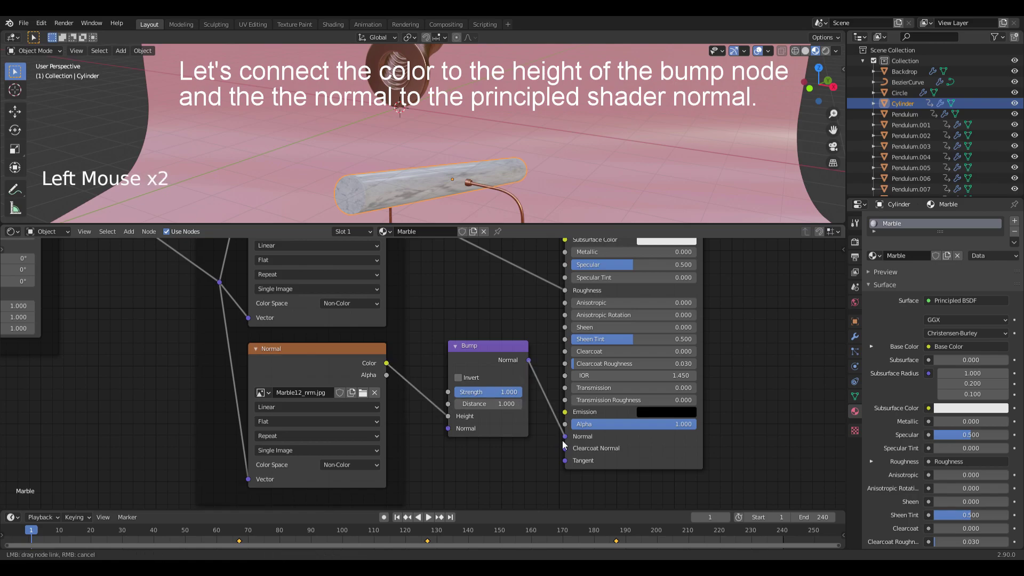
left_click_drag(563, 446, 565, 436)
left_click(510, 392)
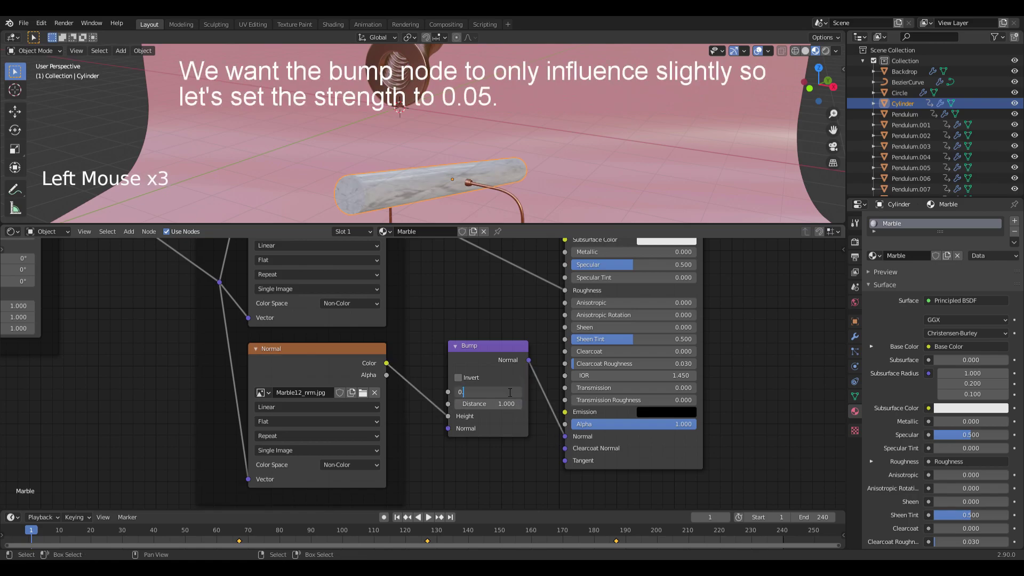
Insert an RGB Curves node between the Base Color texture and the shader's Base Color, raising its red curve to about X 0.43, Y 0.59
middle_click_drag(506, 392, 491, 336)
scroll(485, 345, "down", 3)
scroll(494, 336, "up", 2)
key("shift+a")
type("rgb")
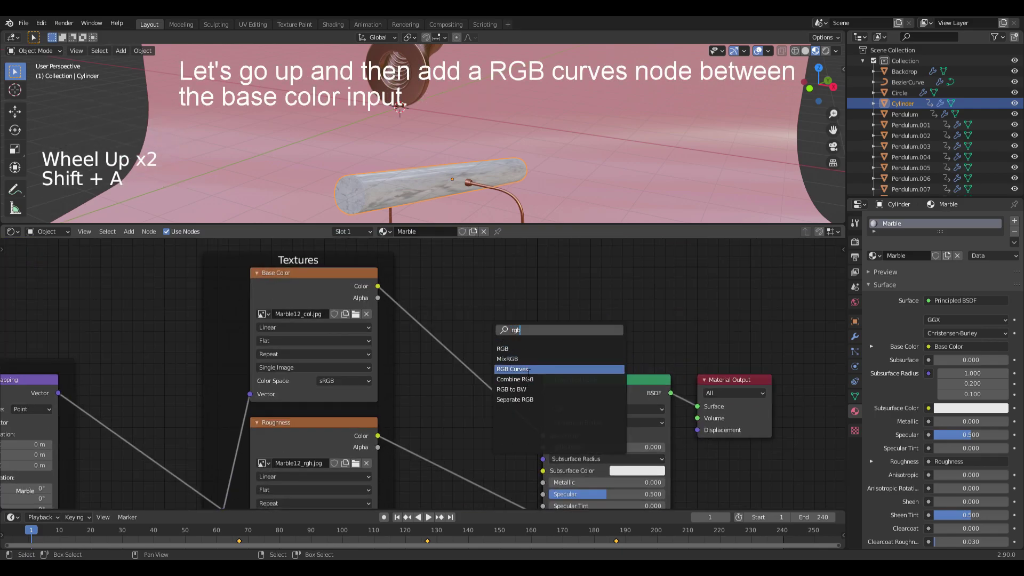
left_click(512, 368)
left_click(450, 293)
left_click(441, 305)
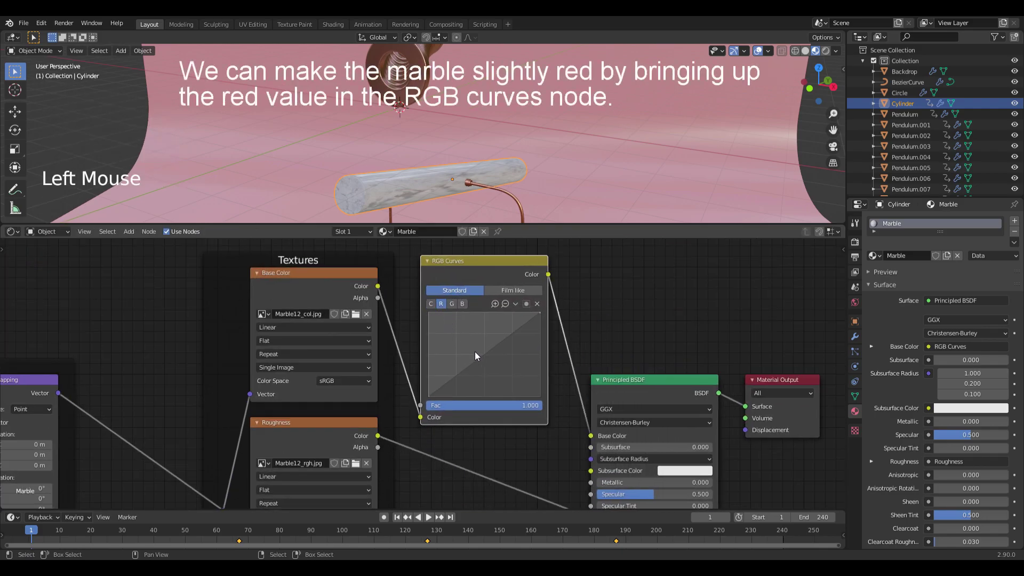
left_click_drag(474, 355, 478, 348)
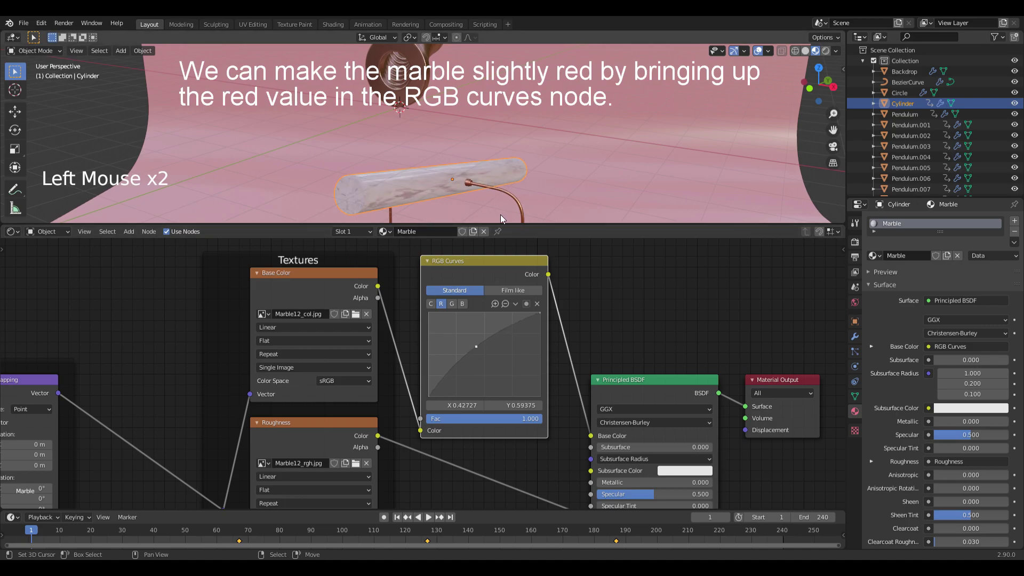
Split the Shader Editor vertically and turn the smaller area into a UV Editor
right_click(564, 224)
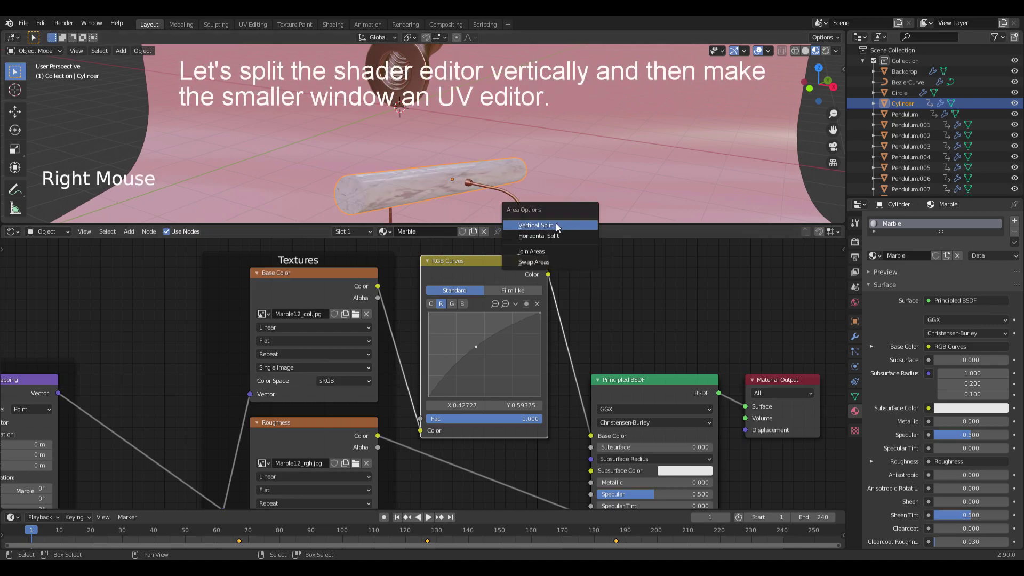
left_click(556, 225)
left_click(549, 234)
left_click(560, 232)
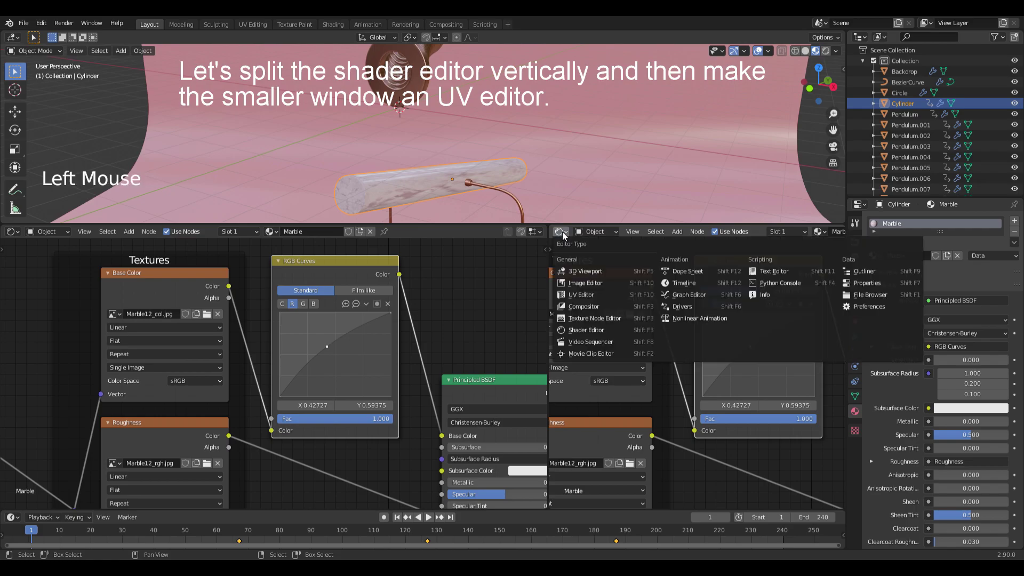
left_click(579, 294)
Enlarge the 3D viewport again and apply the cylinder's scale
left_click_drag(482, 224, 483, 495)
middle_click_drag(479, 353, 511, 337, "ctrl")
key("ctrl+a")
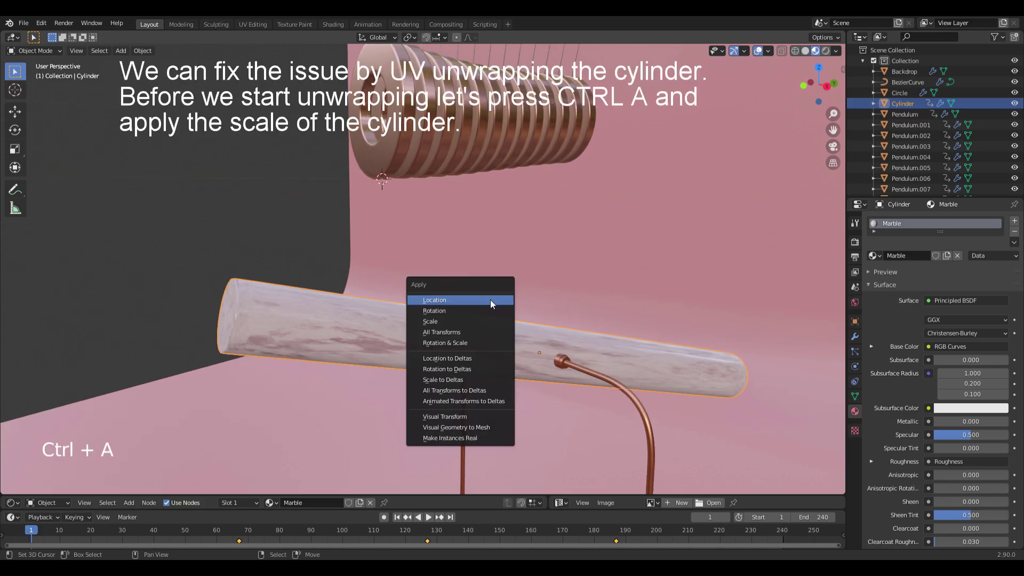
left_click(437, 321)
Enter Edit Mode on the cylinder, go to frame 5 and deselect all its geometry
key("Tab")
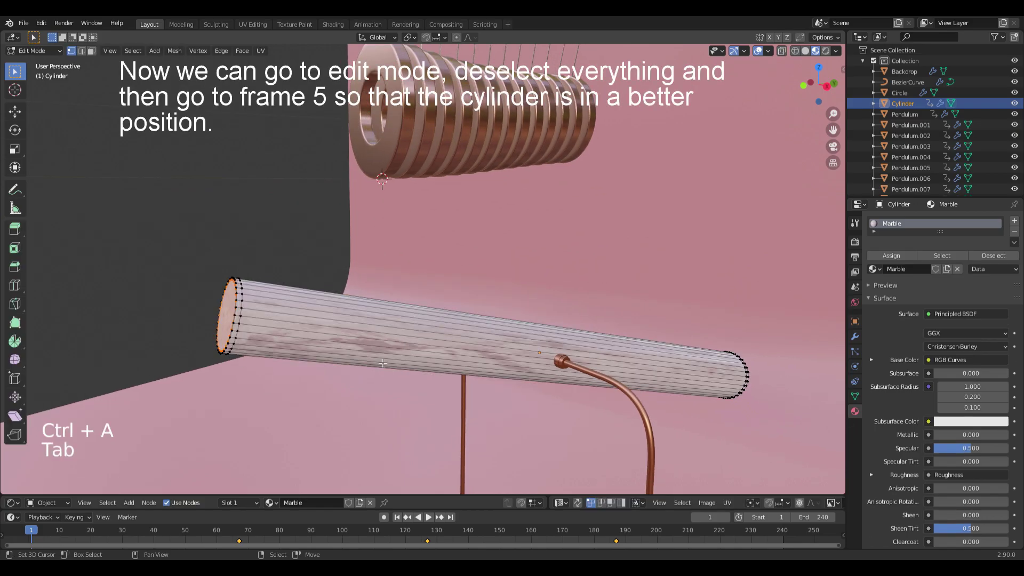
left_click_drag(31, 533, 45, 536)
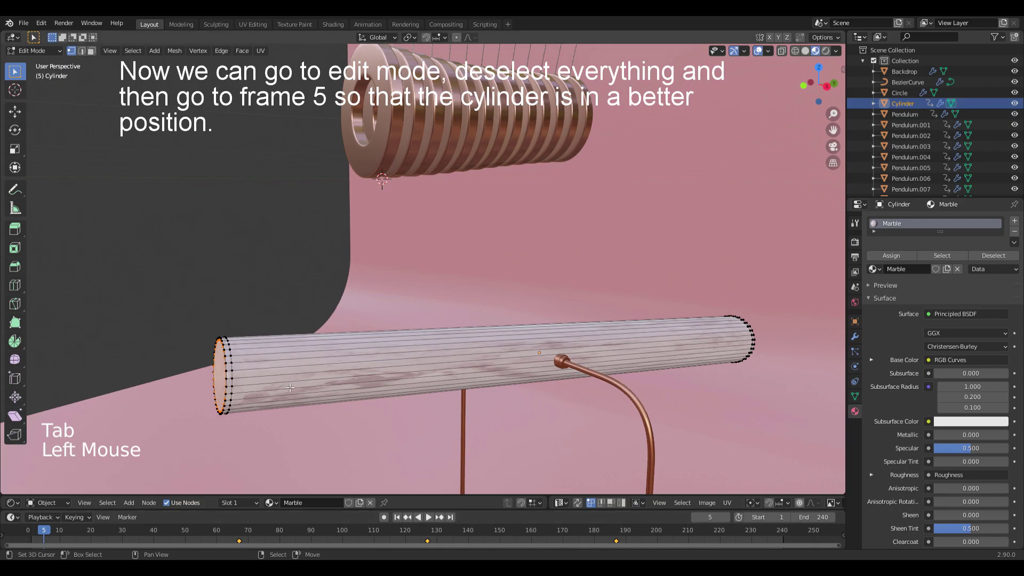
key("alt+a")
Switch to edge select mode and select the outer edge loop around the cylinder's near end
key("2")
key("shift+f")
scroll(418, 269, "up", 3)
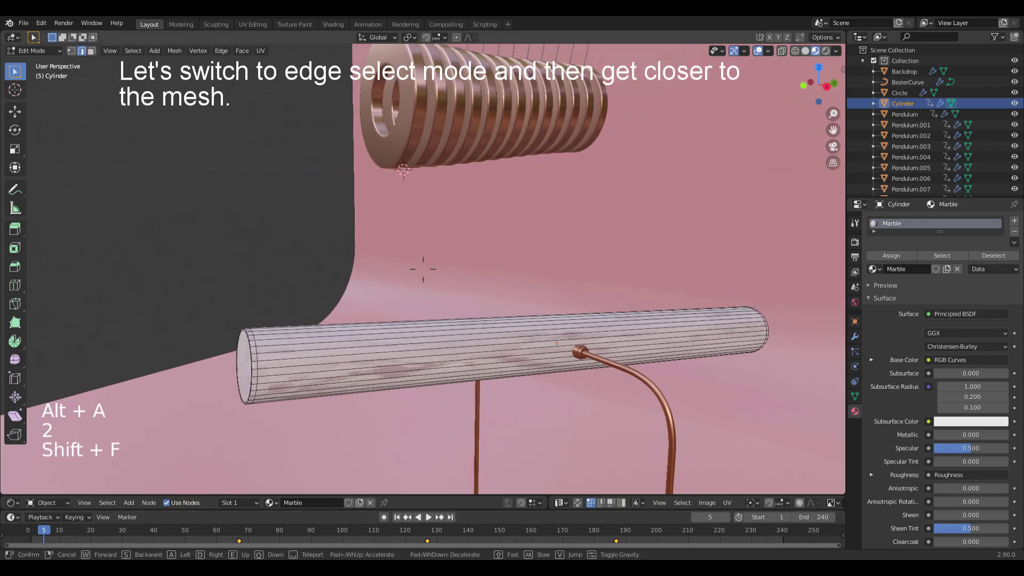
left_click(419, 269)
right_click(420, 276, "alt+shift")
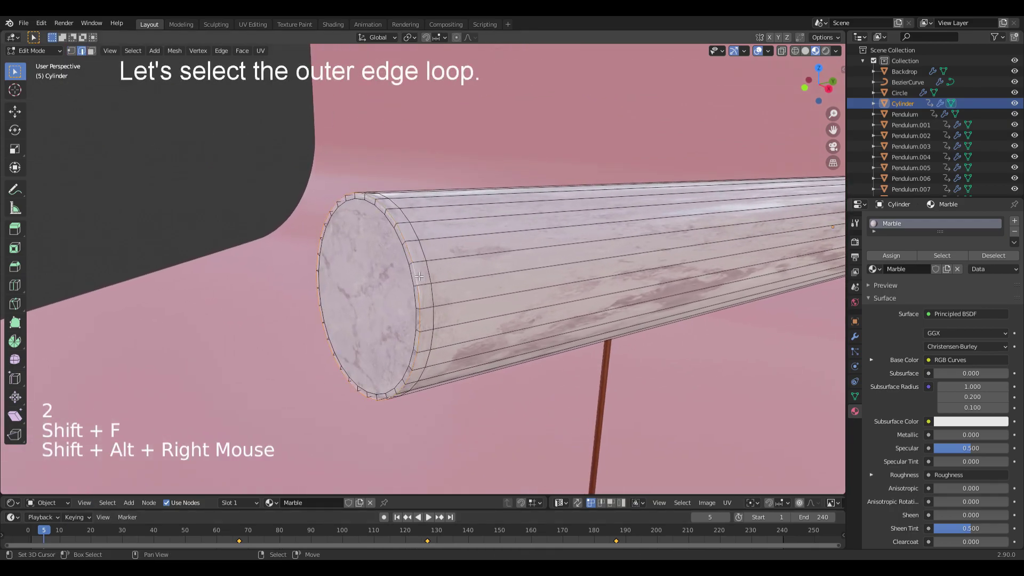
Add the lengthwise edge loop at mid-height behind the cylinder to the selection, and deselect its small edge inside the round loop
key("shift+f")
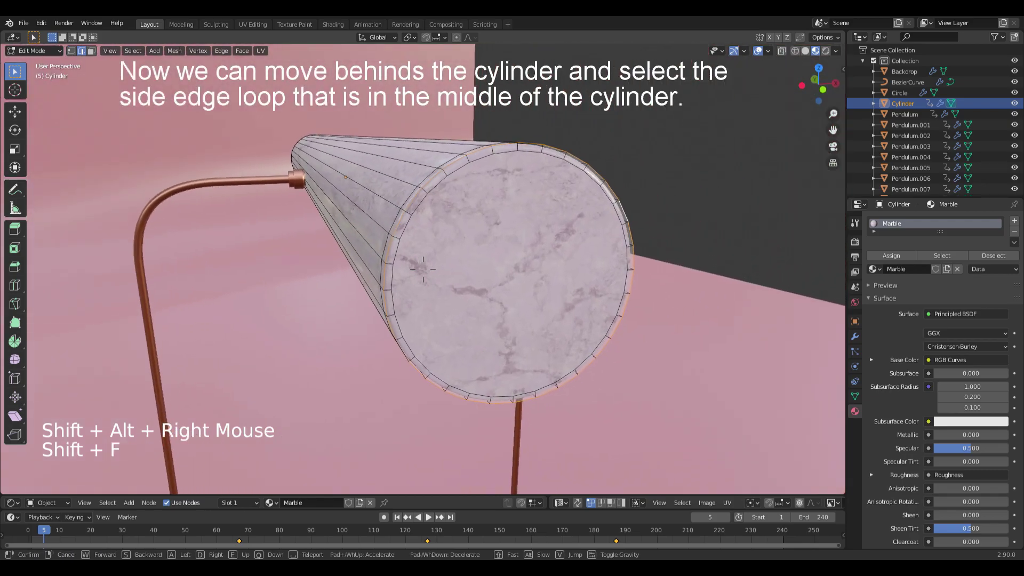
left_click(427, 272)
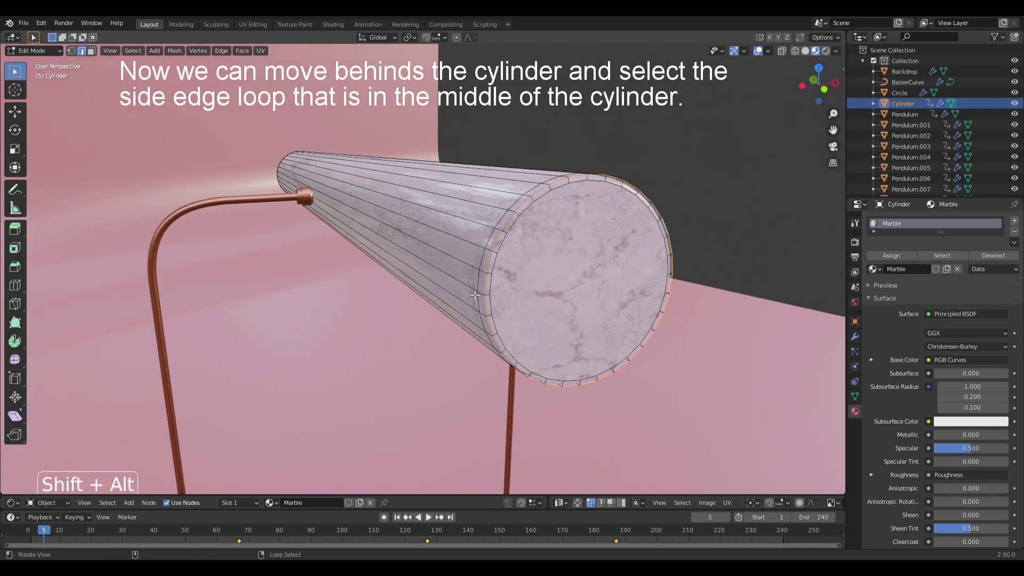
right_click(488, 300, "alt+shift")
right_click(489, 298, "shift")
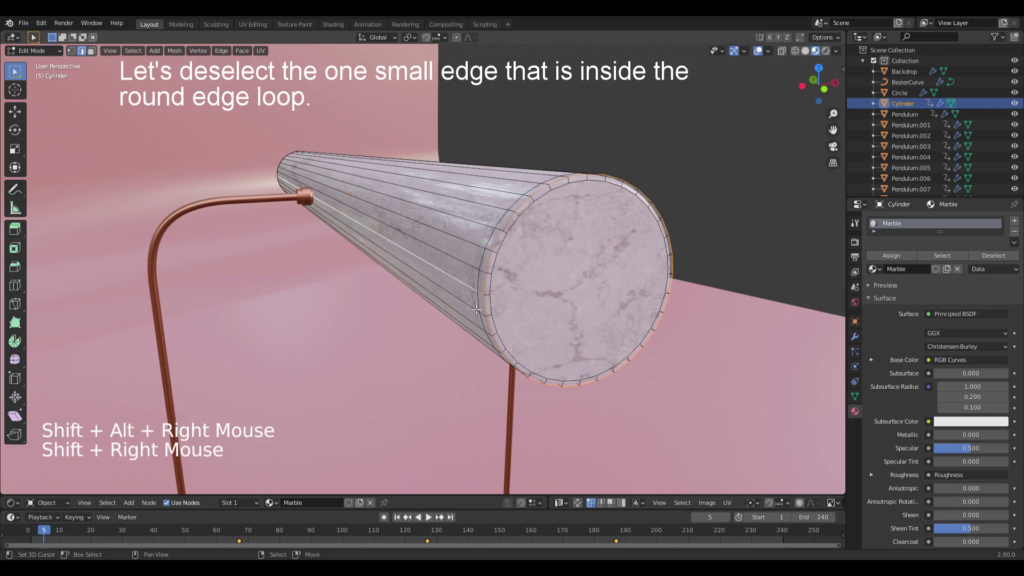
Add the outer edge loop at the cylinder's far end to the selection and deselect the small lengthwise edge inside it
key("shift+f")
key("shift+f")
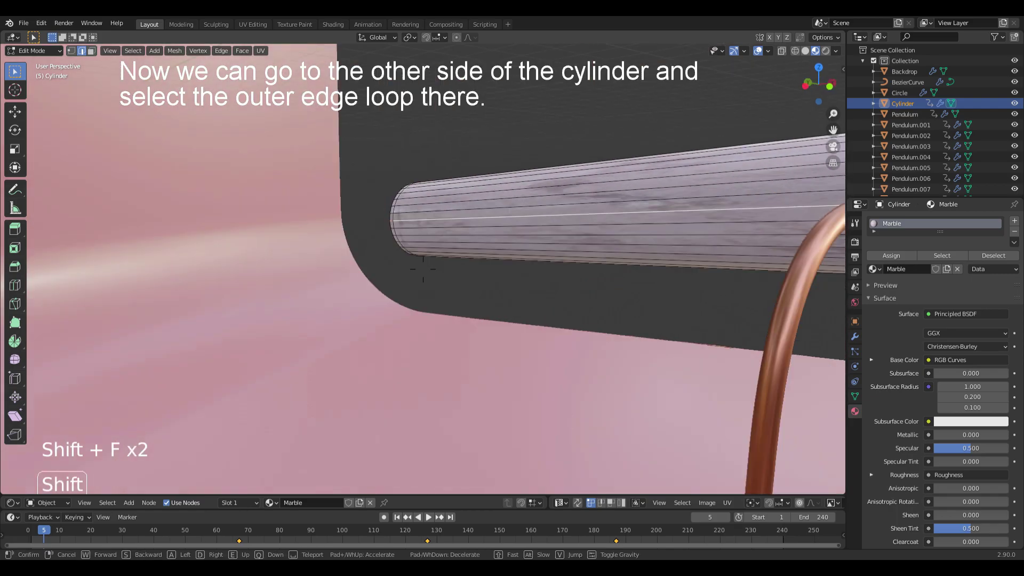
left_click(423, 269)
right_click(408, 296, "alt+shift")
right_click(407, 306, "shift")
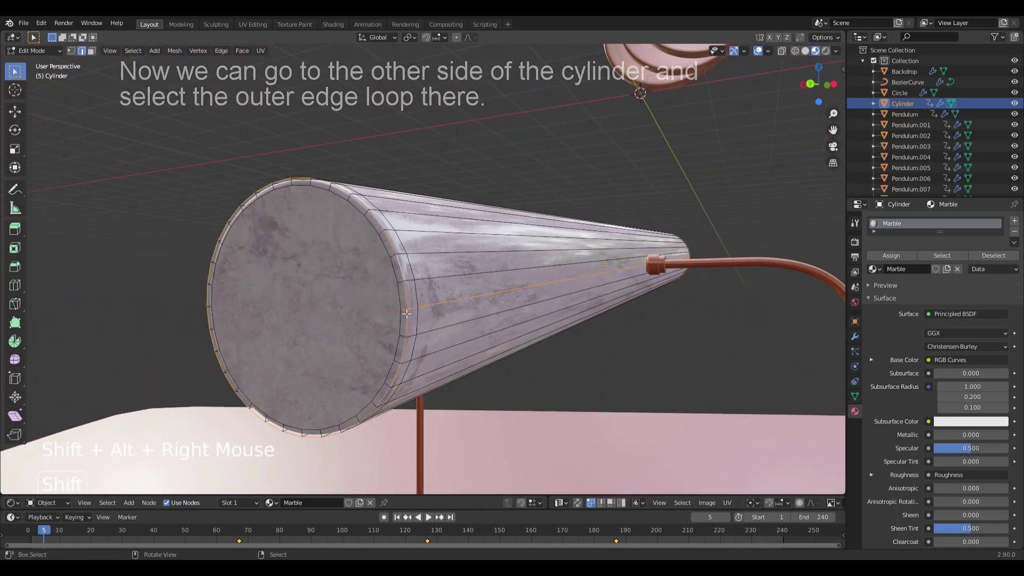
Mark the selected end loops and lengthwise edges of the cylinder as seams
key("shift+f")
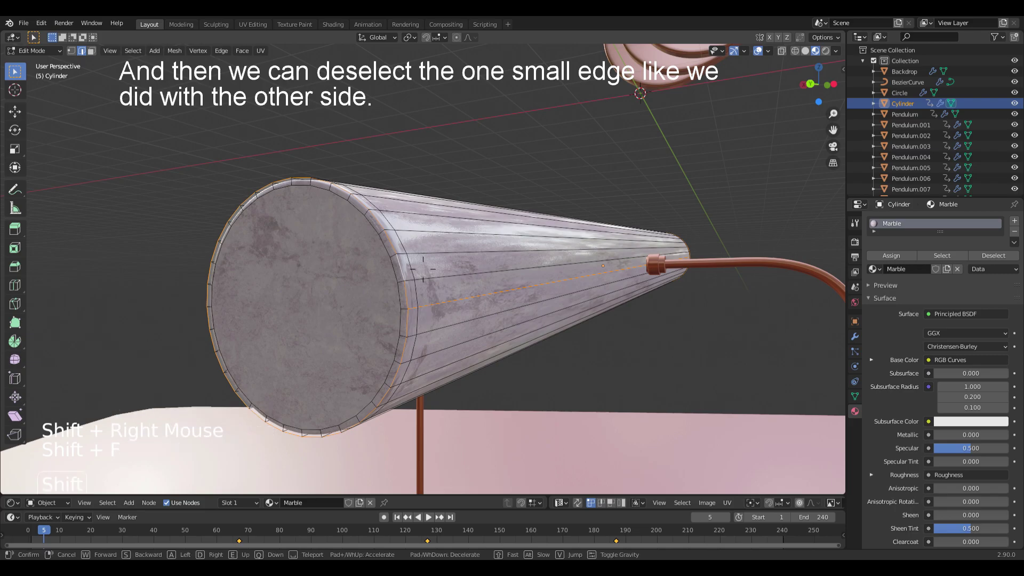
key("shift")
key("ctrl+e")
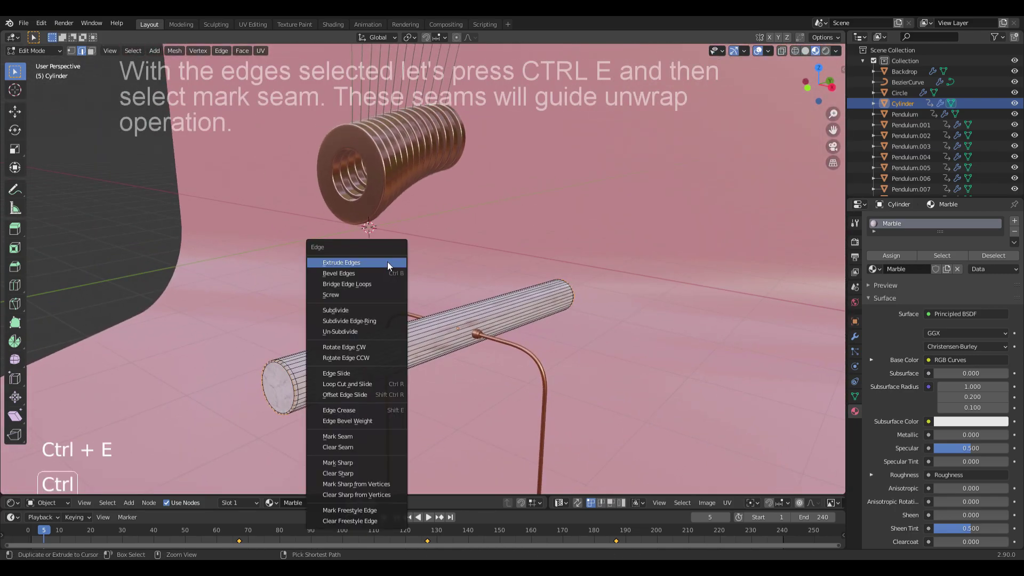
left_click(339, 436)
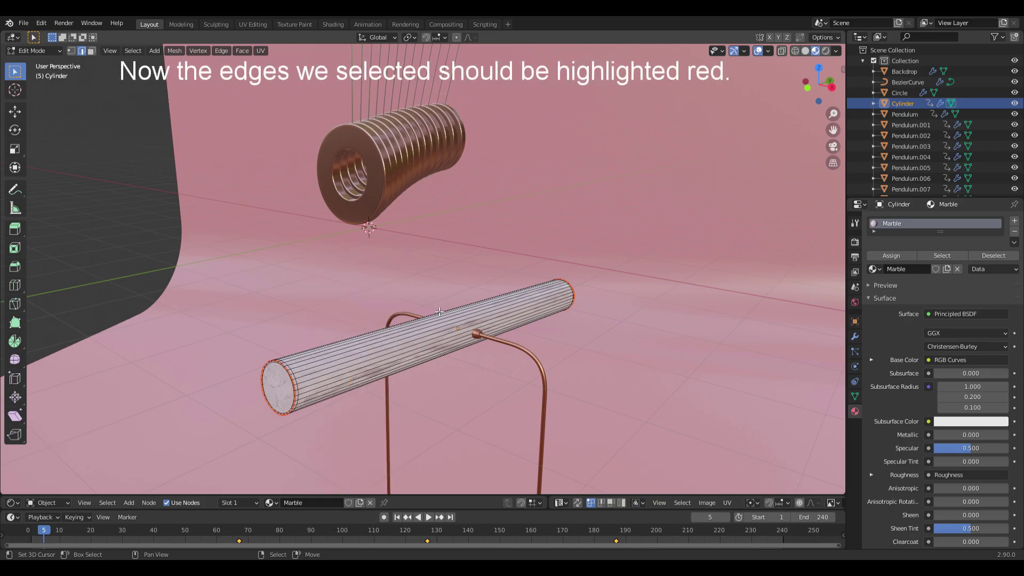
Select all the cylinder's faces in face select mode and unwrap them in view of the UV editor
key("3")
key("a")
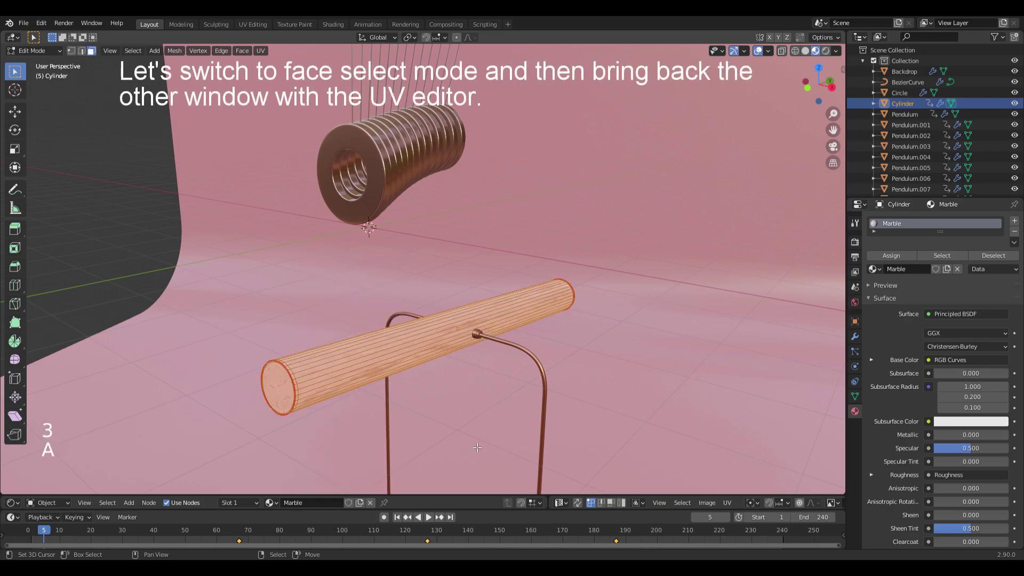
left_click_drag(696, 495, 696, 248)
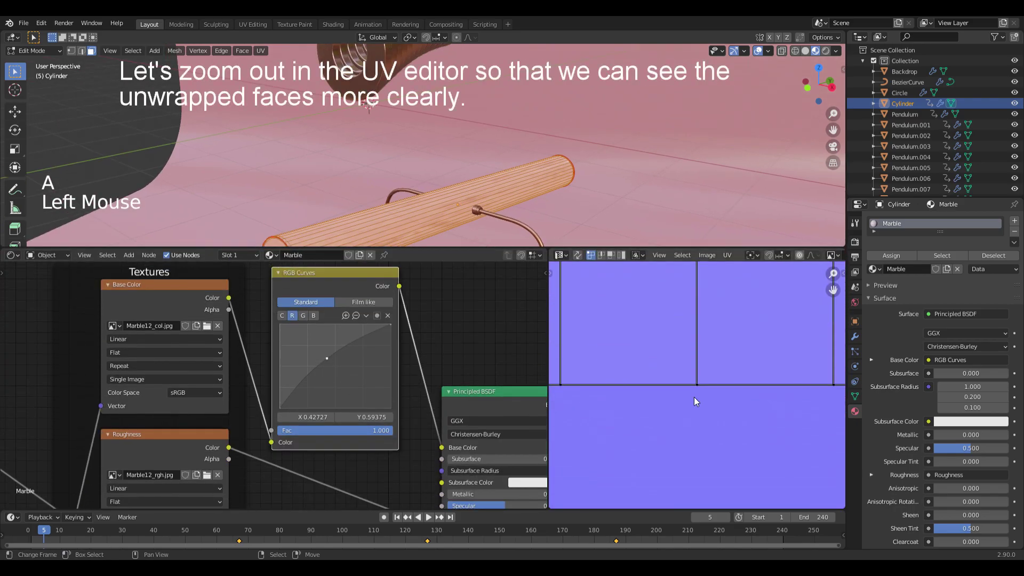
scroll(692, 411, "down", 15)
scroll(693, 418, "up", 2)
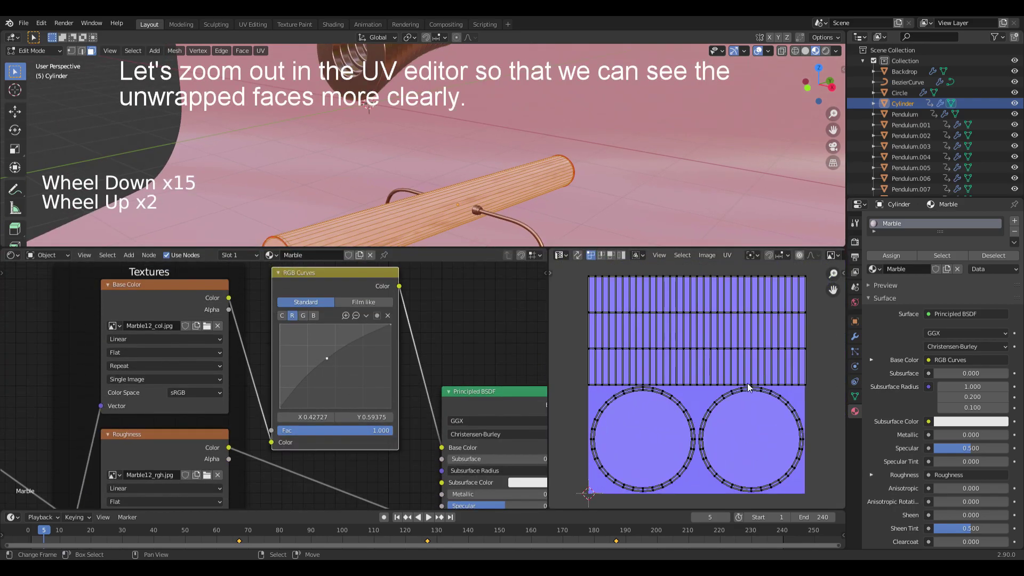
scroll(440, 194, "down", 2)
key("u")
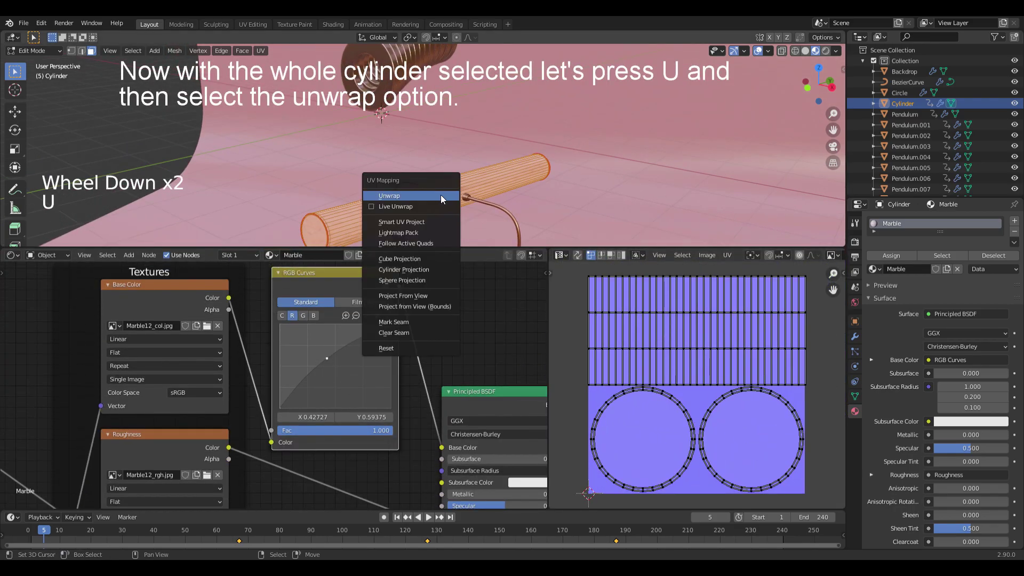
left_click(401, 195)
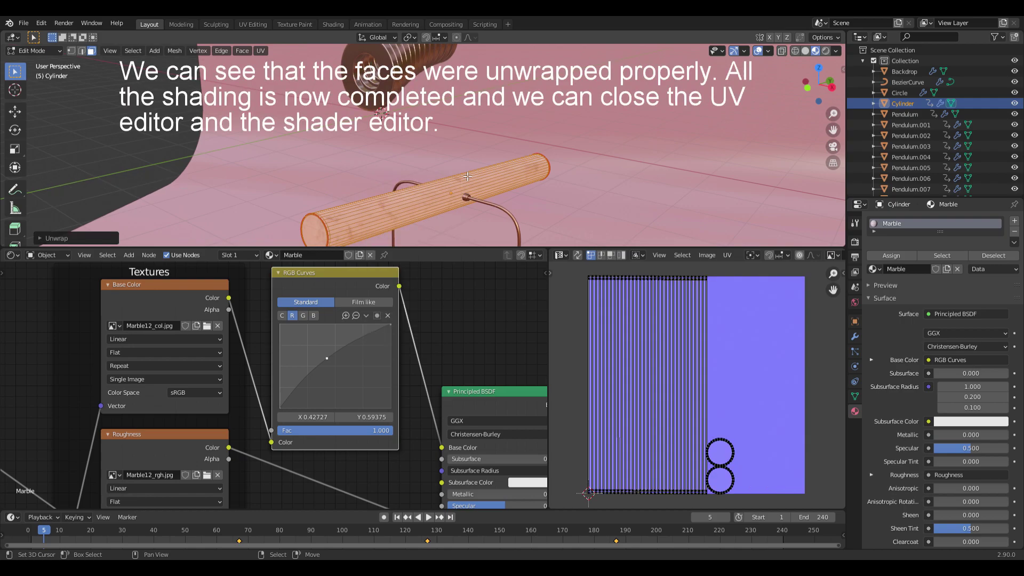
Return to Object Mode, merge the UV editor area into the shader editor, collapse the shader editor and deselect everything
key("Tab")
right_click(553, 310)
left_click(528, 336)
left_click(570, 315)
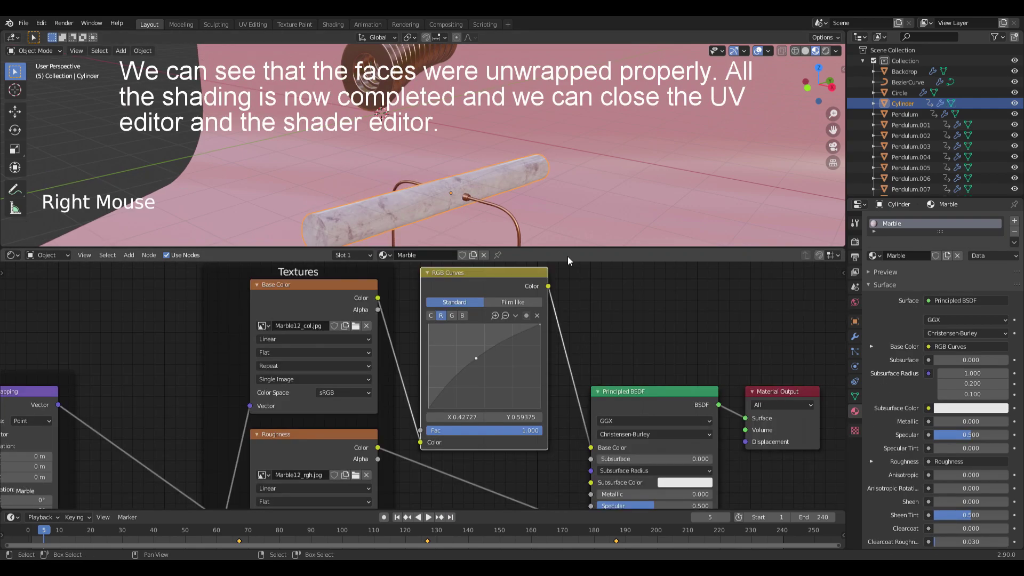
left_click_drag(568, 248, 504, 501)
key("alt+a")
Snap the 3D cursor to the world origin and add a sphere empty there
middle_click_drag(471, 362, 454, 299, "shift")
middle_click_drag(453, 299, 368, 320, "ctrl")
middle_click_drag(368, 320, 384, 288, "shift")
middle_click_drag(384, 288, 416, 277)
key("shift+f")
key("d")
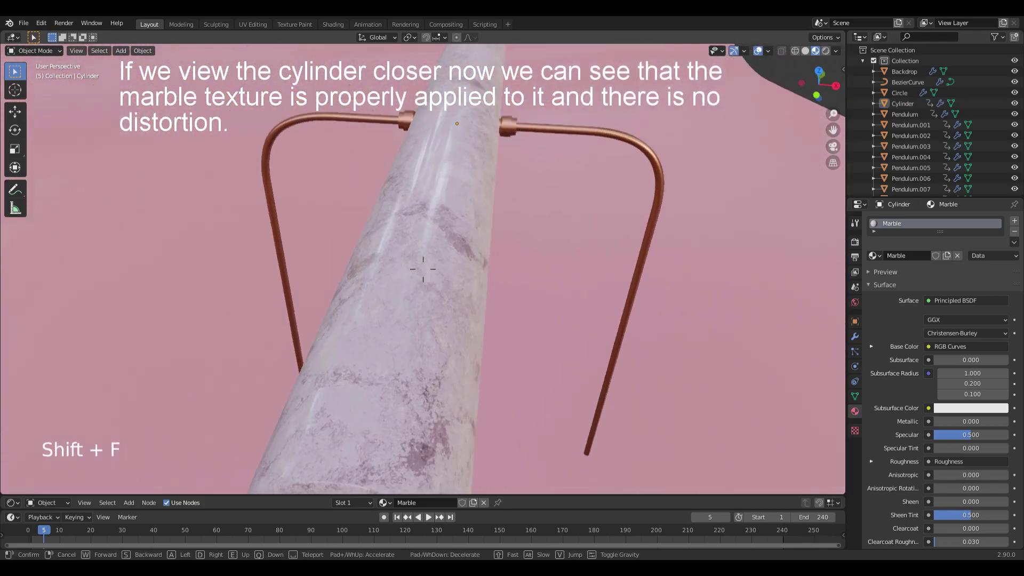
key("shift+s")
left_click(440, 184)
key("shift+a")
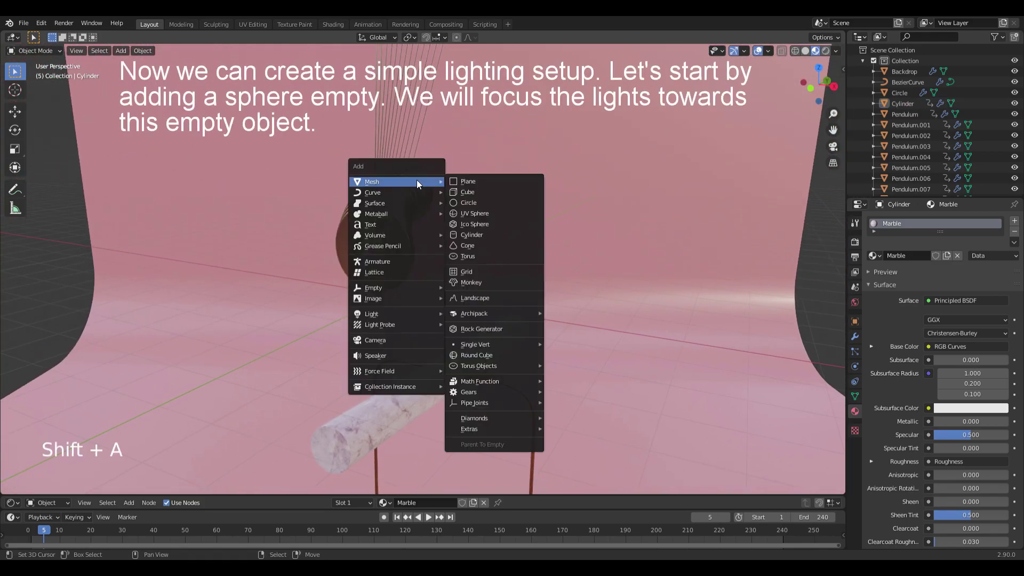
mouse_move(391, 287)
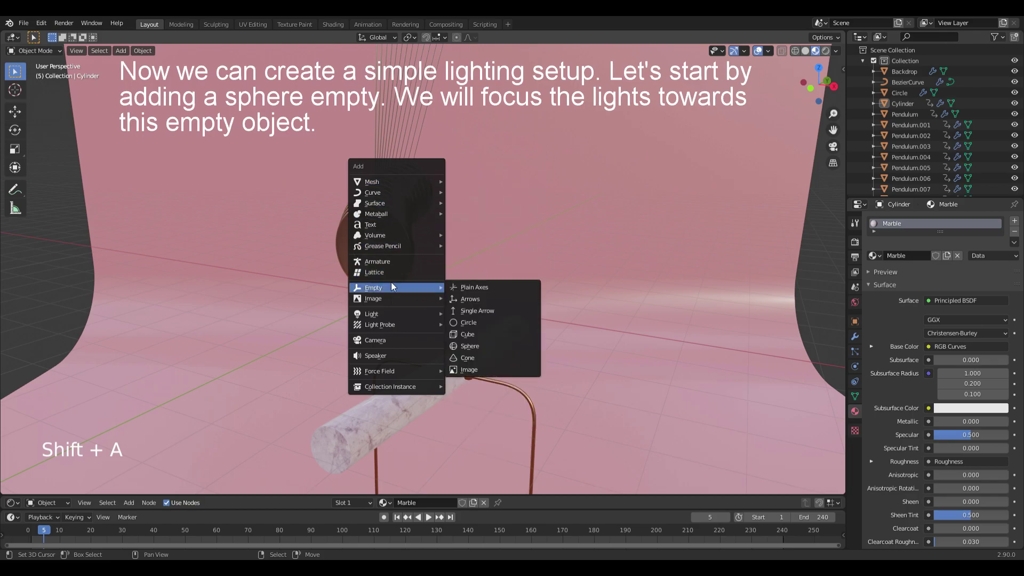
left_click(469, 346)
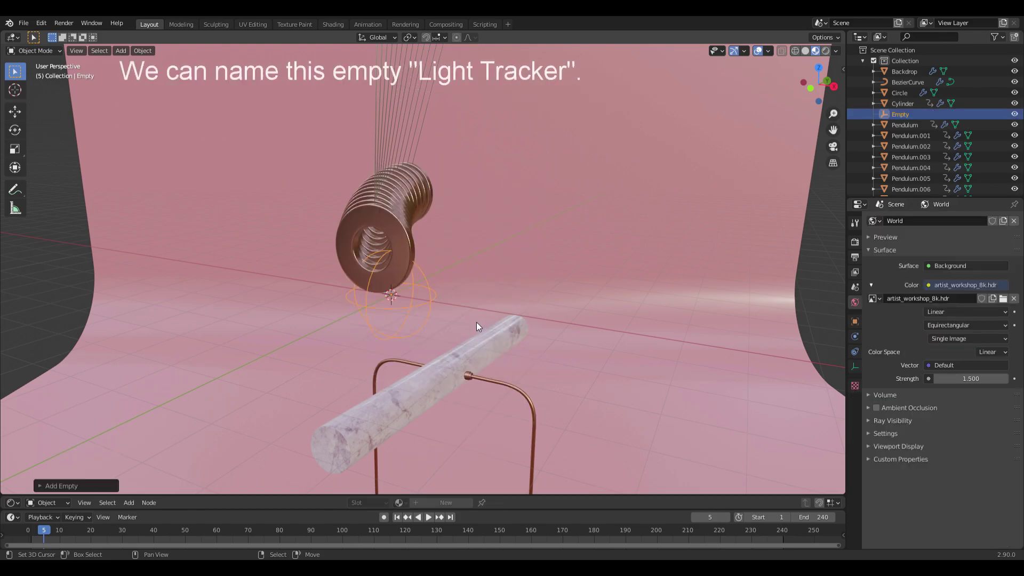
Rename the sphere empty to Light Tracker and move it 3 m along the Y axis
key("F2")
type("Light Tracker")
key("Return")
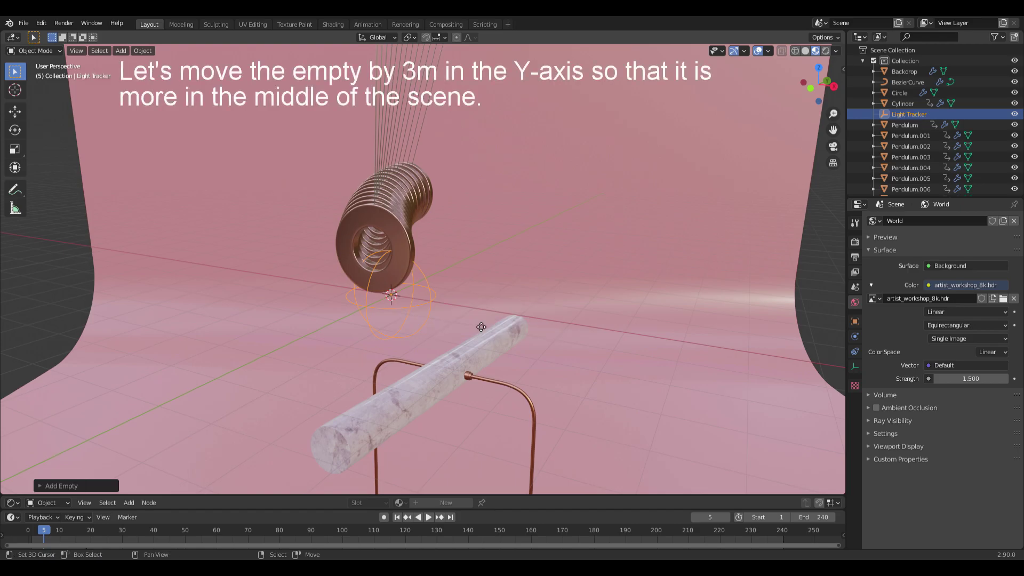
type("gy")
type("3")
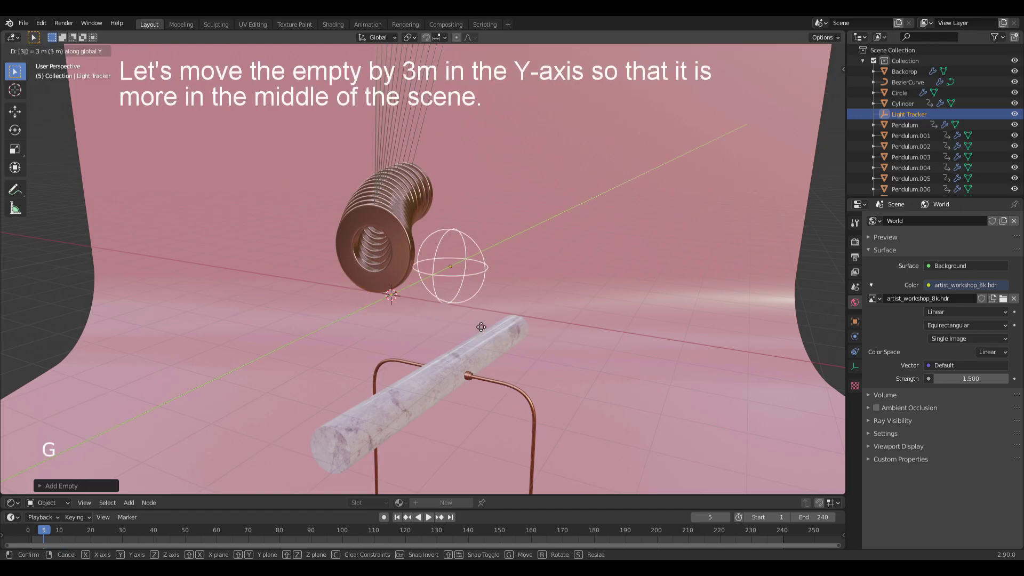
key("Return")
Move the empty into a new collection named Lights and Camera, collapse the original collection and make the new one active
key("m")
left_click(475, 322)
type("Lights")
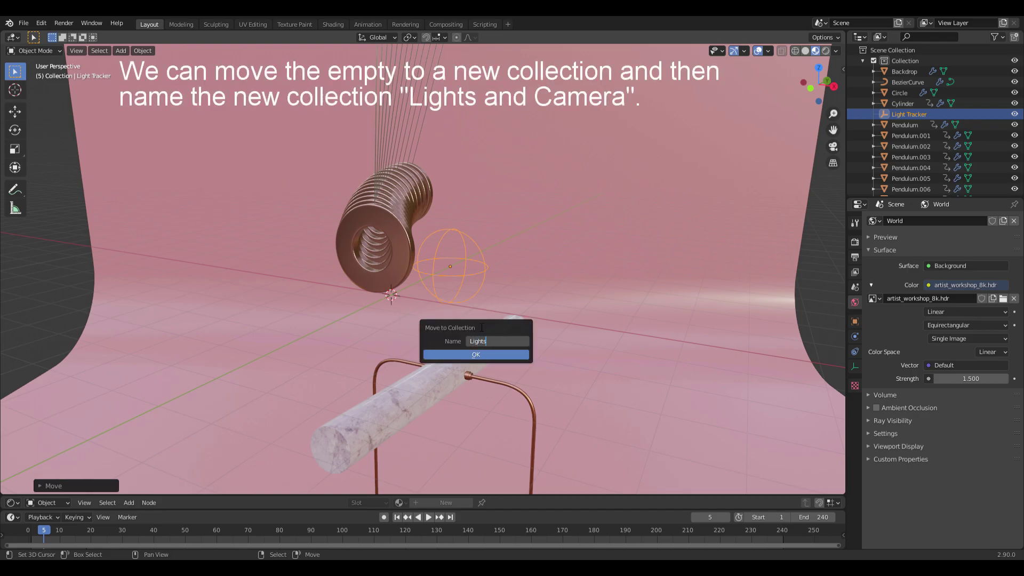
type(" and Camera")
key("Return")
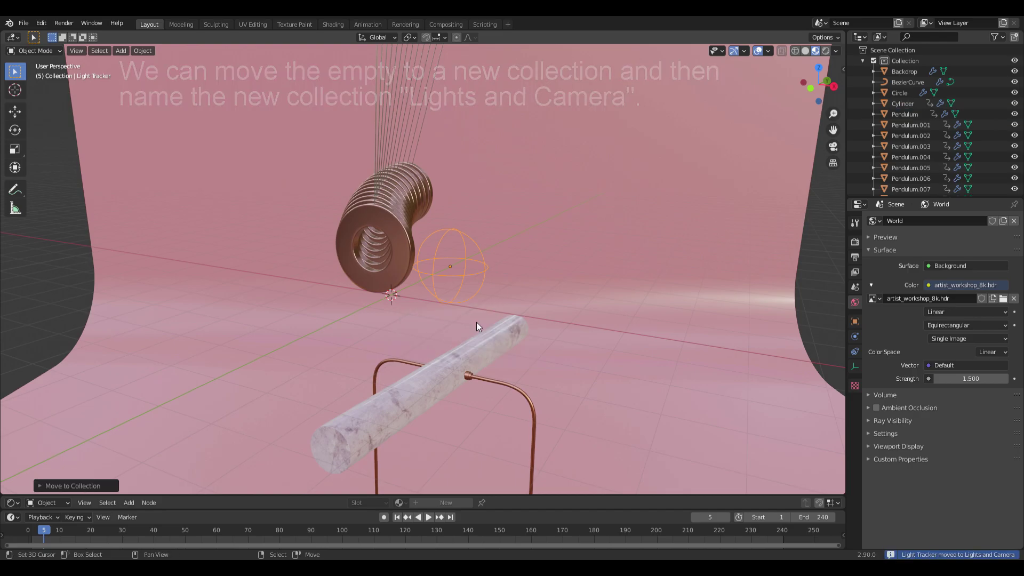
left_click(862, 61)
left_click(908, 72)
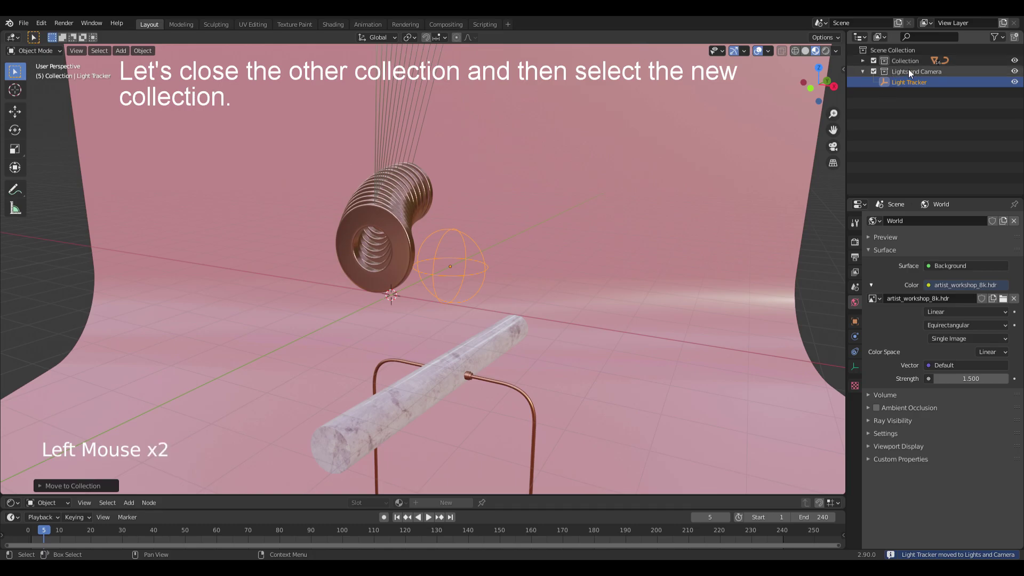
Add an area light with its shape set to Disk and scale it by 10
key("shift+a")
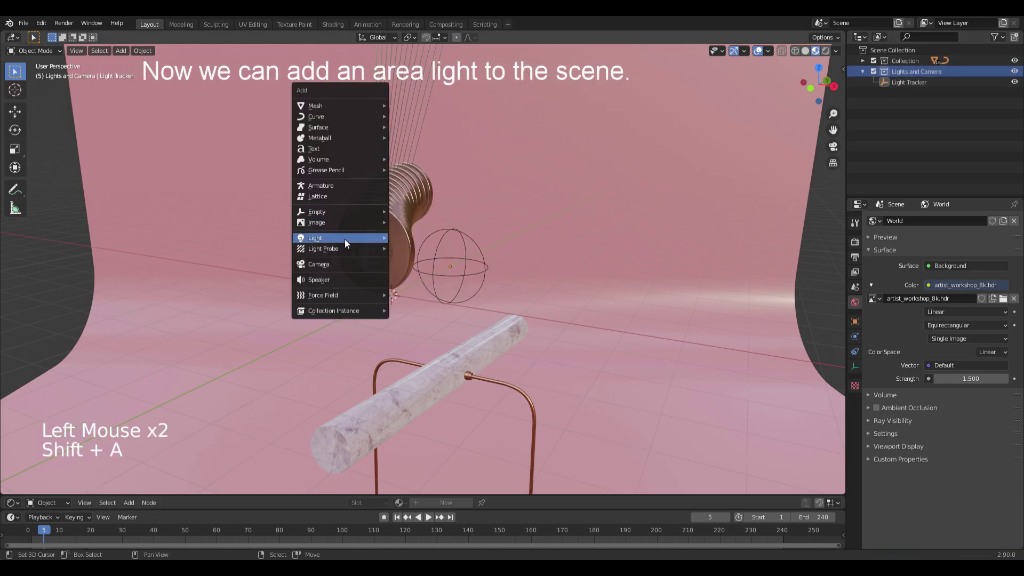
mouse_move(344, 239)
left_click(407, 273)
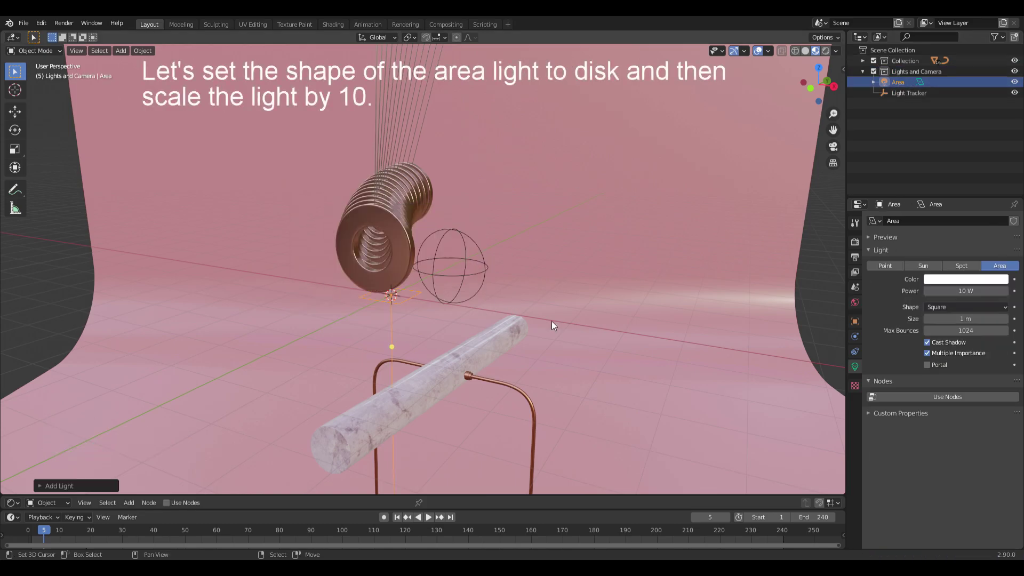
left_click(950, 308)
left_click(942, 343)
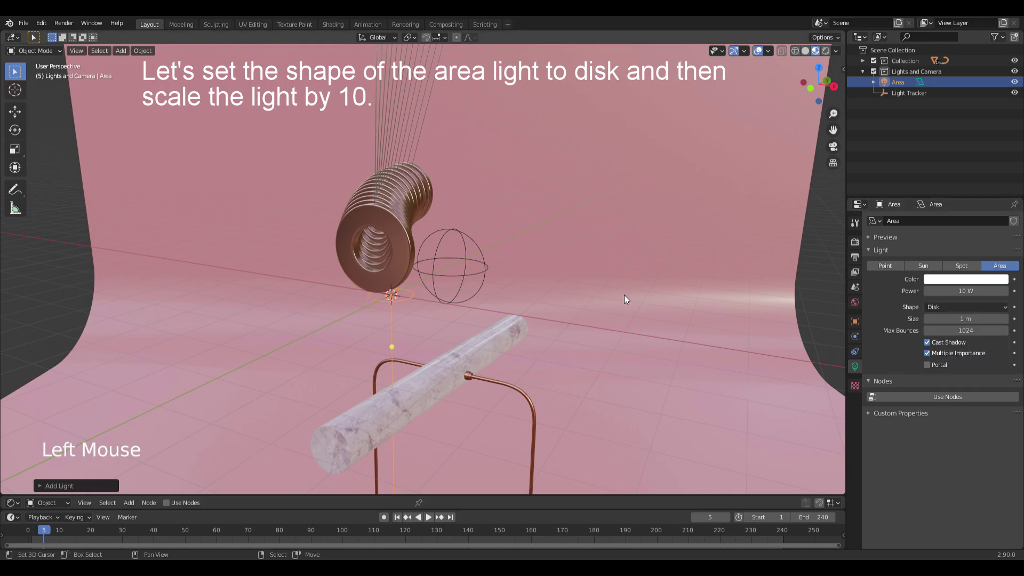
type("s10")
key("Return")
Add a Track To constraint to the area light with the Light Tracker empty as its target
middle_click_drag(565, 286, 469, 373, "ctrl")
middle_click_drag(469, 374, 474, 299, "shift")
middle_click_drag(475, 298, 481, 235)
left_click(855, 351)
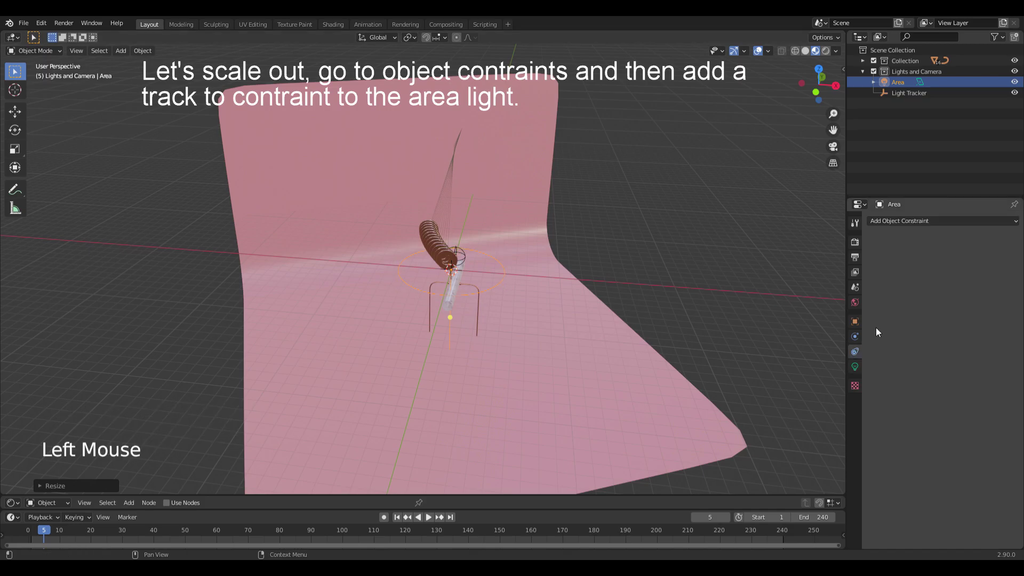
left_click(944, 222)
left_click(924, 289)
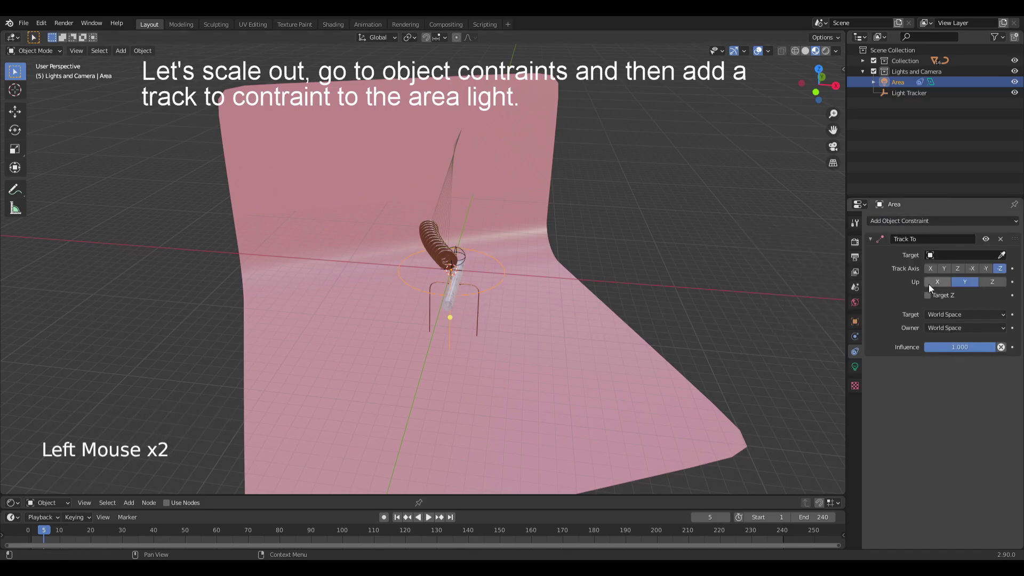
left_click(1002, 255)
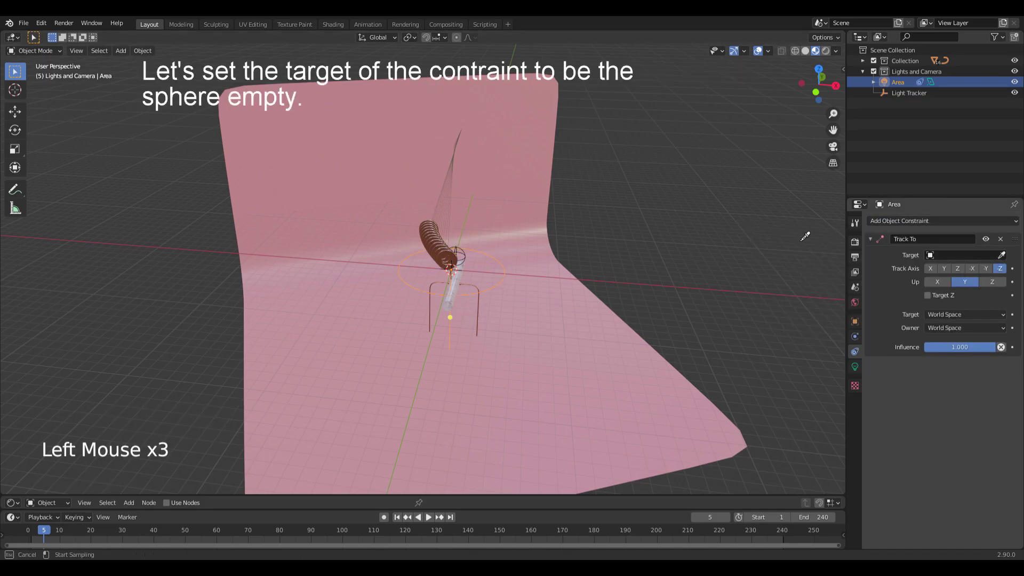
left_click(467, 255)
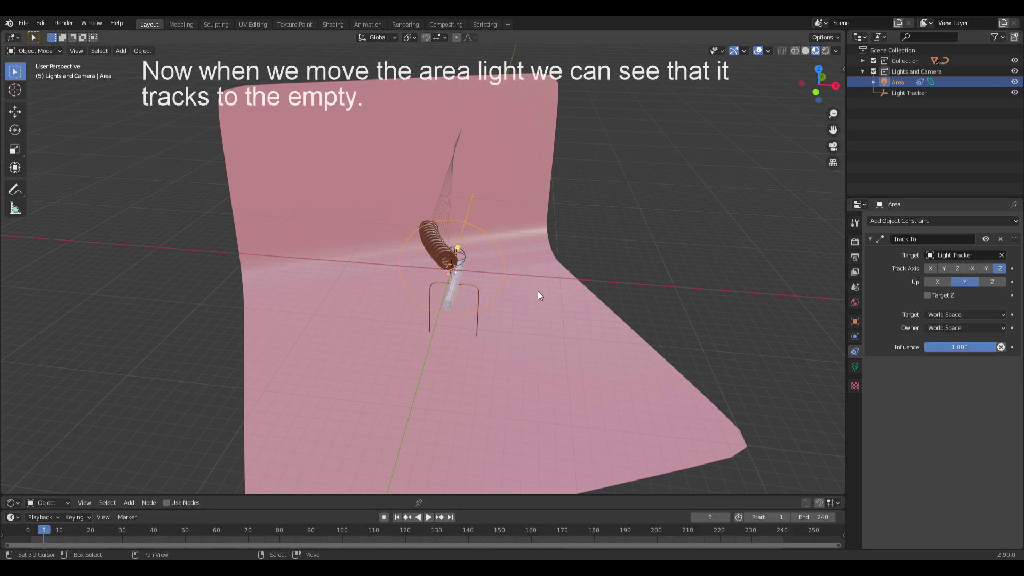
Position the area light at X -15 m, Y -16 m and Z 6 m
key("g")
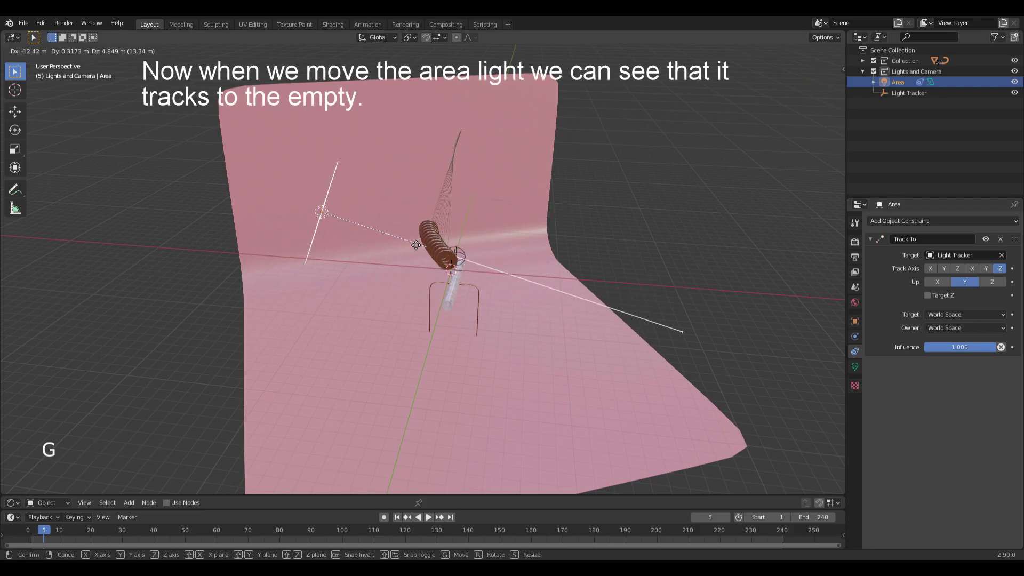
left_click(375, 255)
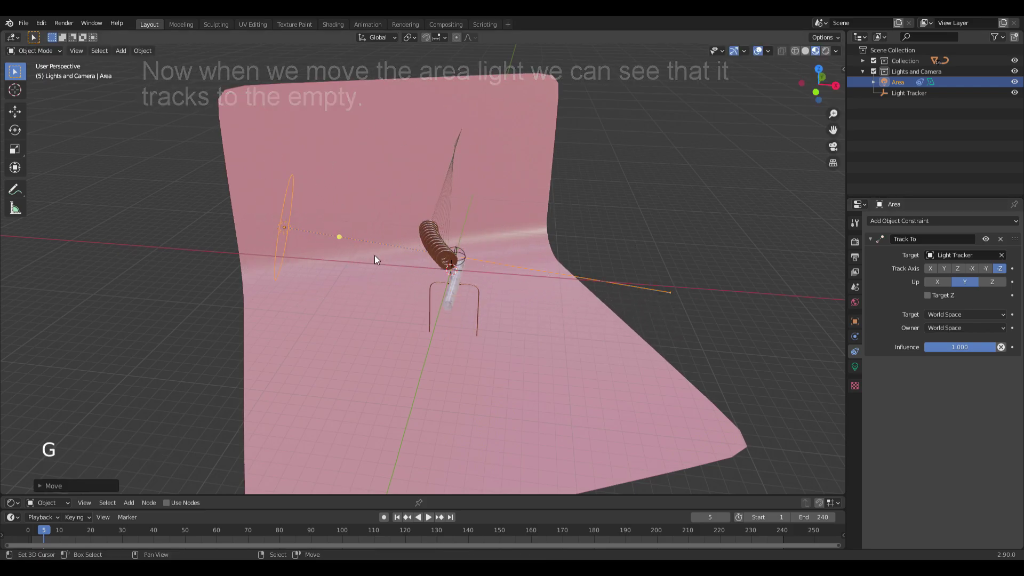
left_click(854, 321)
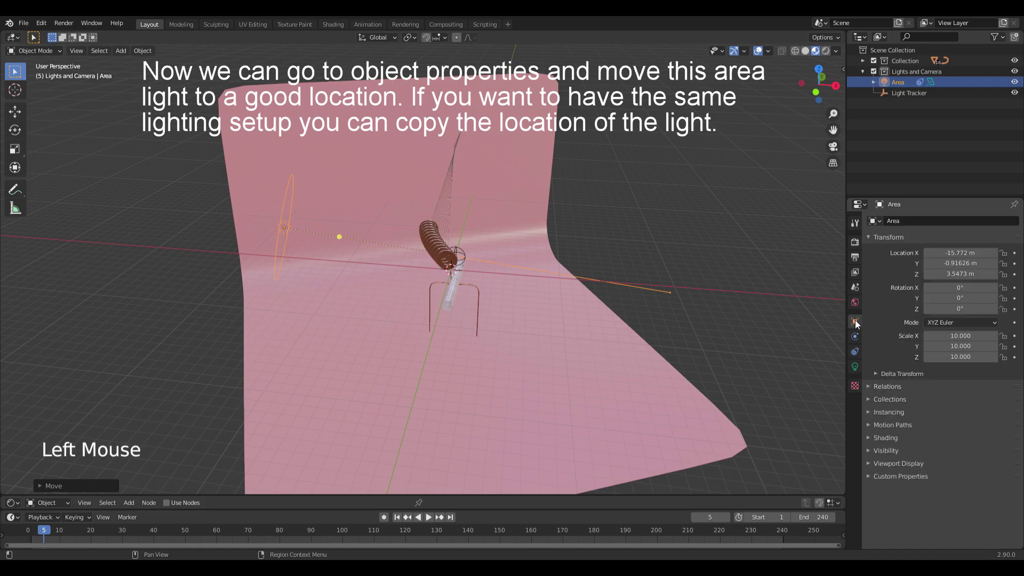
left_click(963, 263)
type("-16")
key("Return")
left_click(960, 273)
type("6")
key("Return")
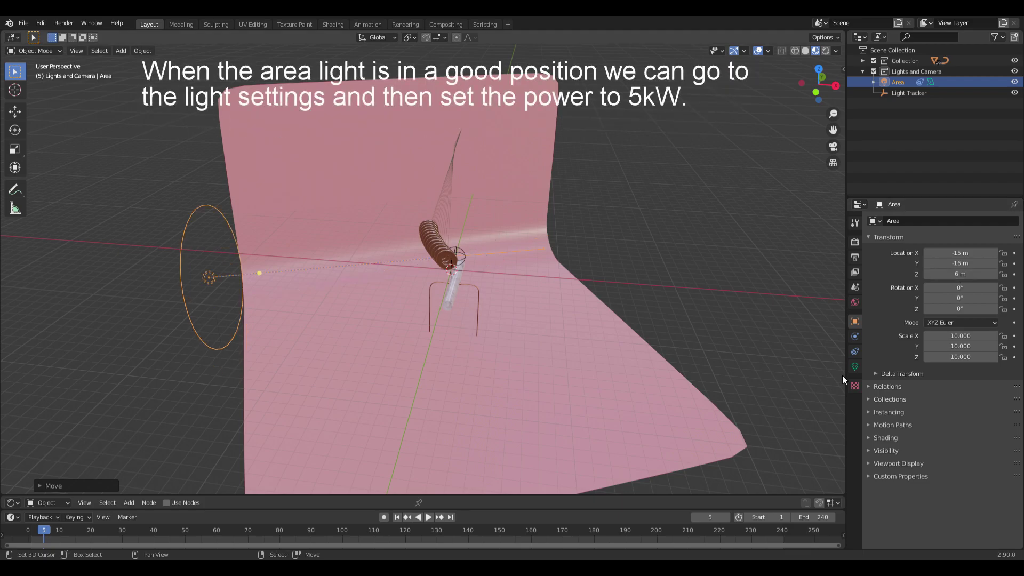
Set the area light's power to 5 kW
left_click(855, 366)
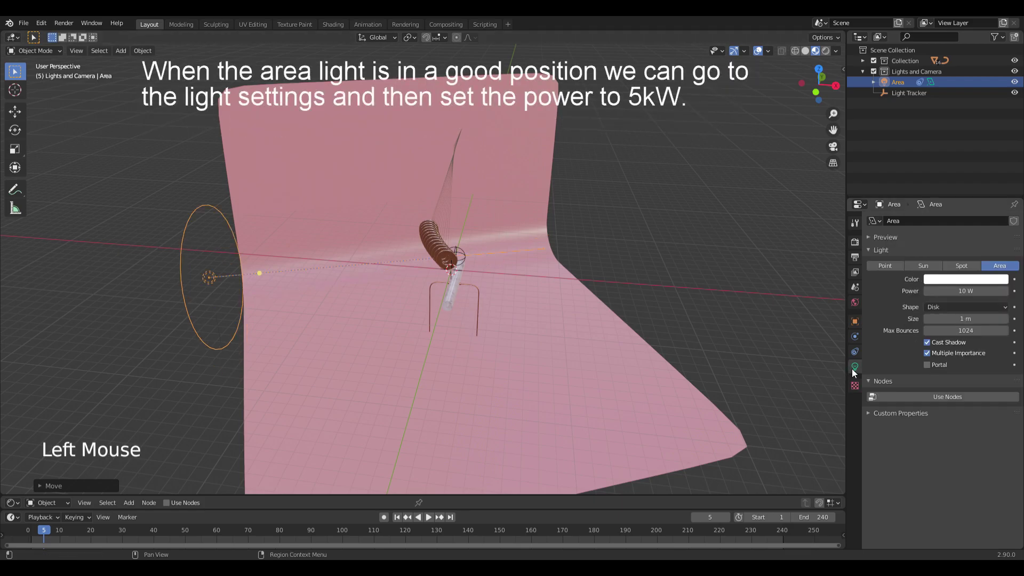
left_click(968, 297)
type("5kw")
key("Return")
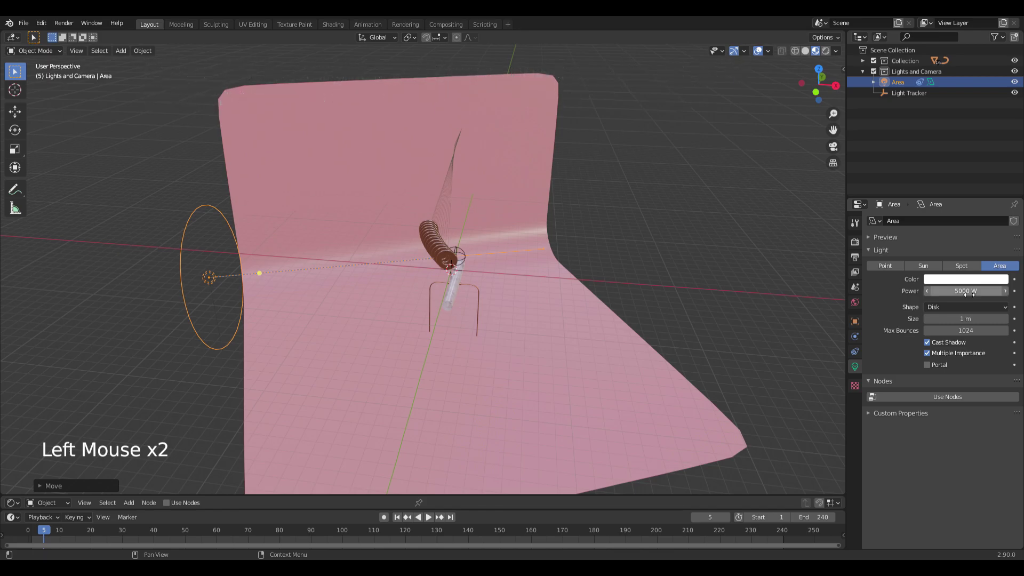
Duplicate the area light, place the copy across the scene and set its power to 3000 W
key("shift+d")
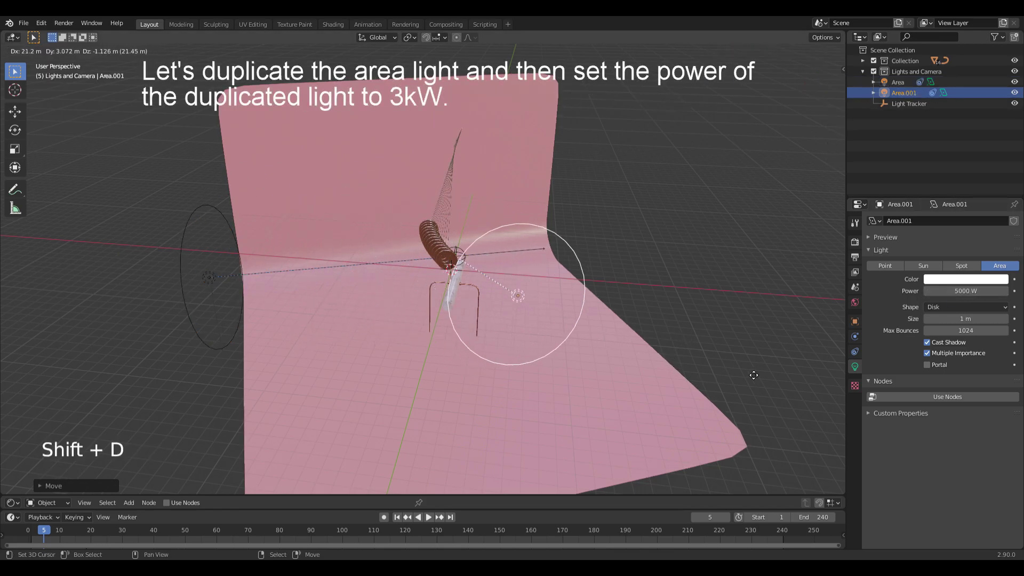
left_click(800, 381)
left_click(964, 296)
type("3")
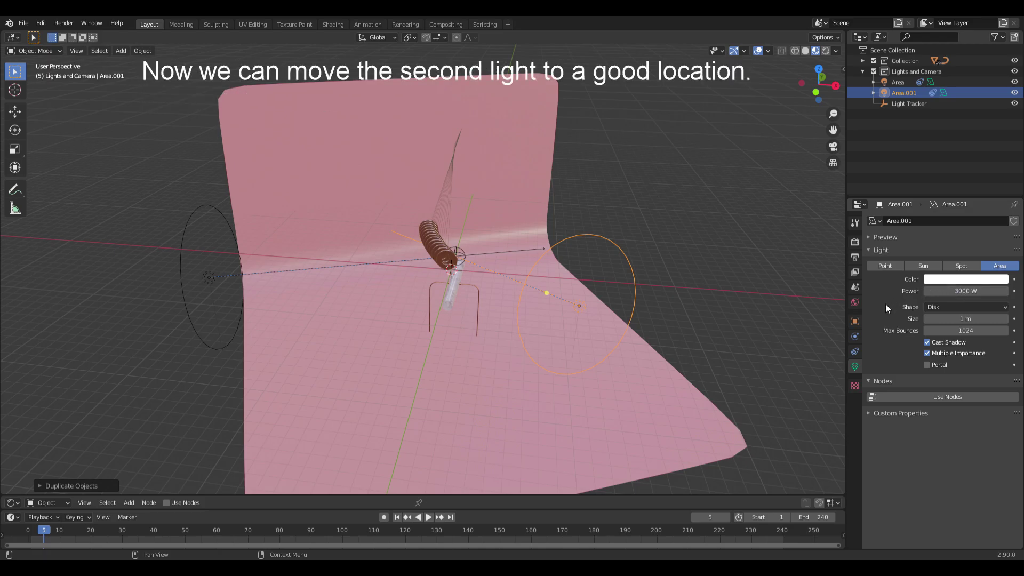
Position the second area light at X 9 m, Y -29 m and Z 5 m
left_click(854, 322)
type("9")
left_click(957, 268)
type("-29")
key("Return")
left_click(960, 274)
type("5")
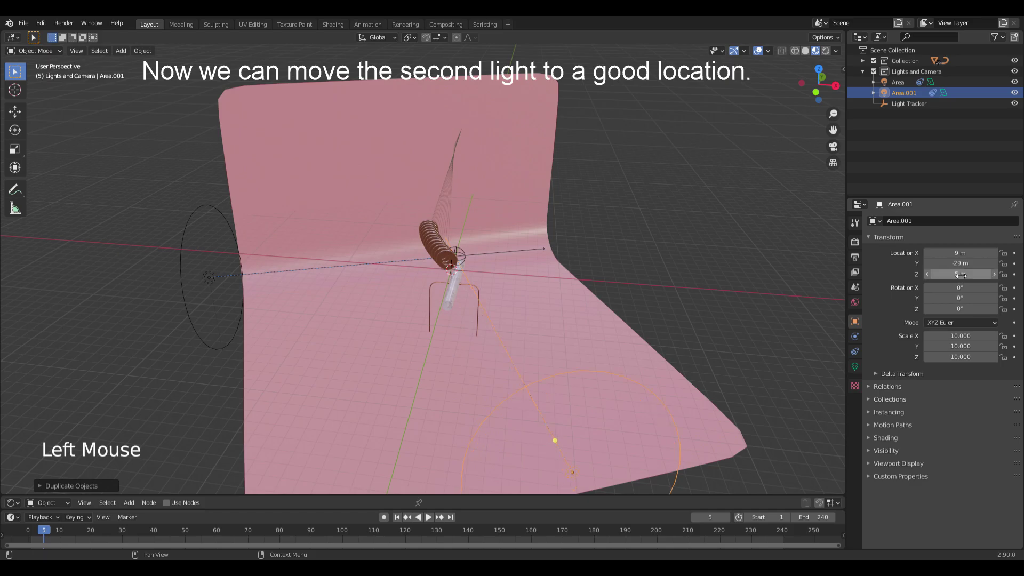
key("Return")
Duplicate the second area light and position the copy at X 0 m, Y 0 m and Z 15 m
middle_click_drag(626, 331, 612, 347, "shift")
key("shift+d")
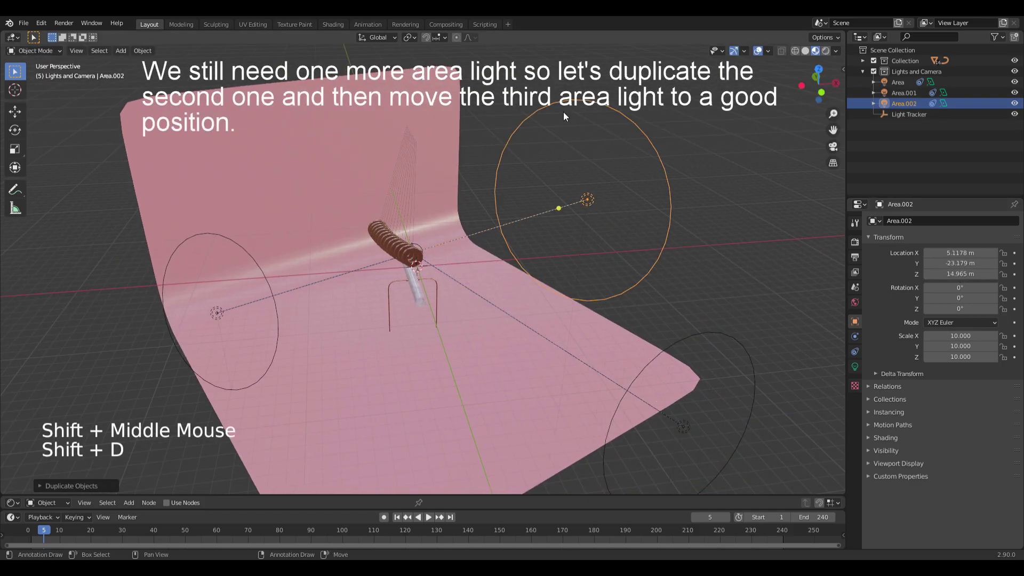
left_click(564, 111)
left_click_drag(952, 253, 952, 264)
type("0")
key("Return")
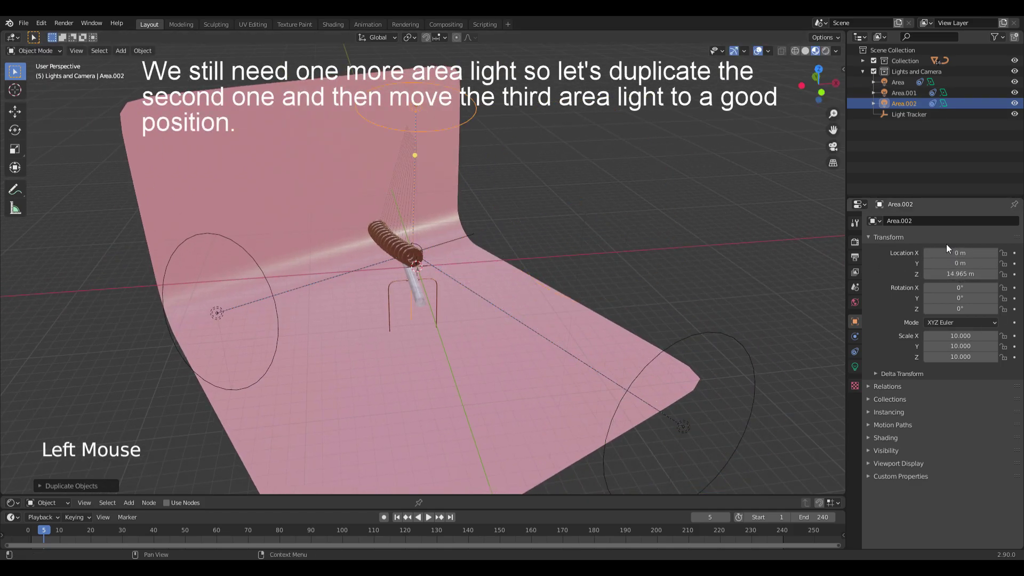
key("Return")
Examine the lighting on the pendulum rings and marble cylinder in rendered shading from several angles
middle_click_drag(588, 210, 510, 292, "shift")
key("z")
mouse_move(452, 272)
middle_mouse_down("ctrl")
mouse_move(442, 229)
mouse_move(479, 260)
middle_mouse_up("ctrl")
mouse_move(479, 260)
middle_mouse_down("ctrl")
mouse_move(472, 246)
mouse_move(487, 263)
middle_mouse_up("ctrl")
middle_click_drag(488, 262, 466, 251)
mouse_move(545, 277)
middle_mouse_down("shift")
mouse_move(552, 281)
mouse_move(526, 278)
middle_mouse_up("shift")
middle_click_drag(525, 277, 480, 248, "ctrl")
middle_click_drag(480, 248, 379, 250)
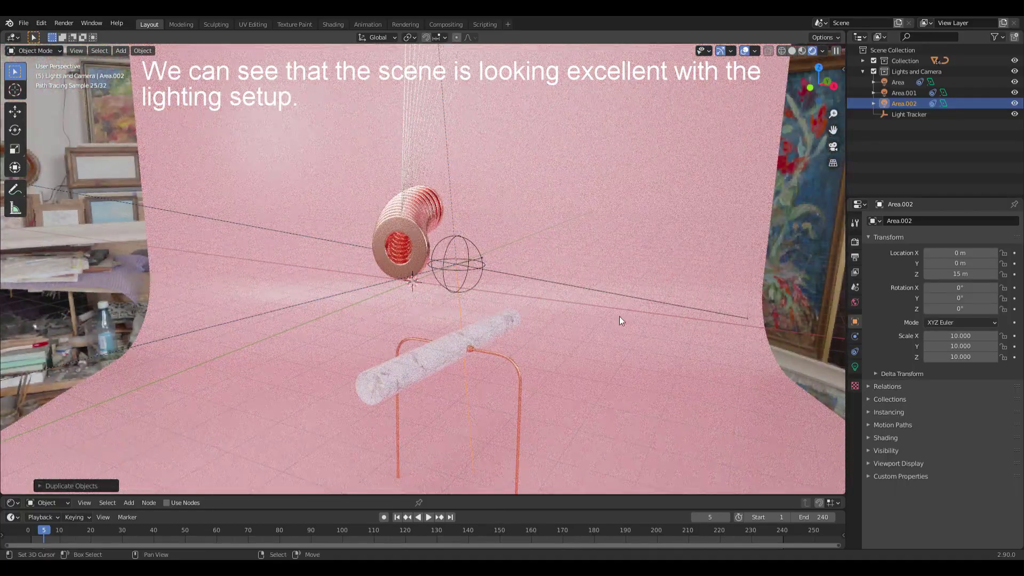
Return to solid shading, add a camera and align it to the current view
key("z")
left_click(407, 242)
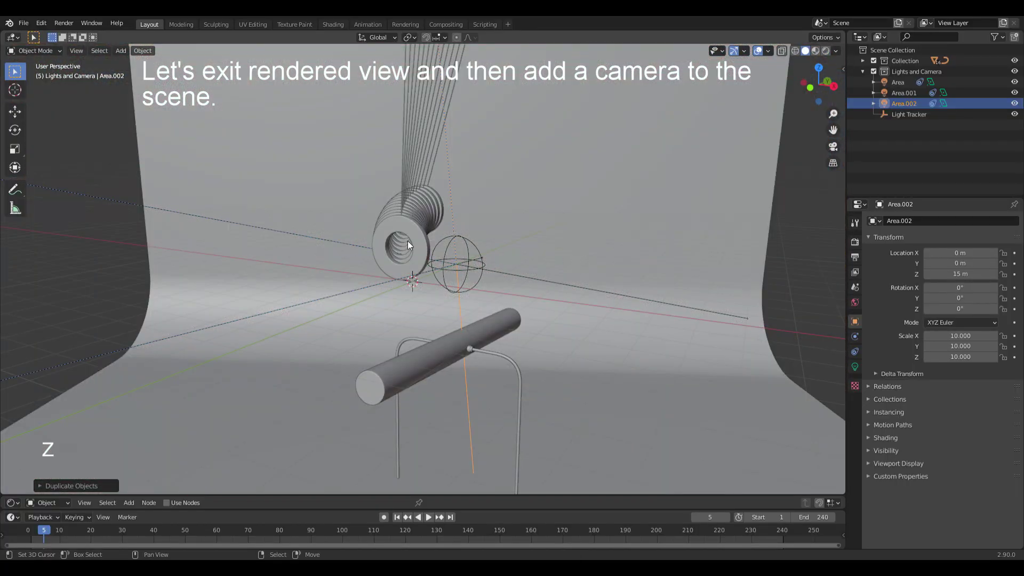
key("shift+a")
mouse_move(408, 243)
left_click(383, 267)
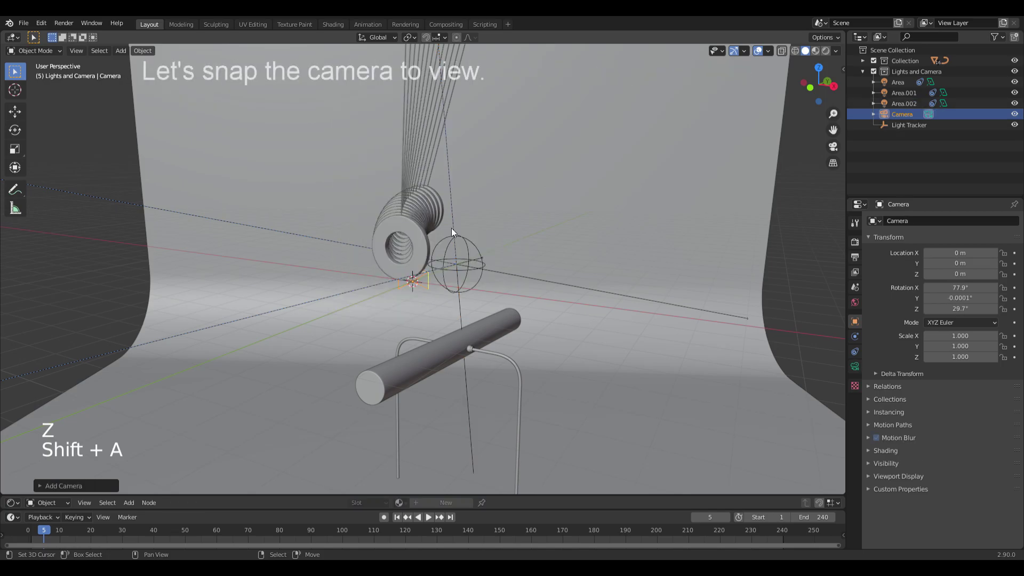
key("ctrl+alt+KP_0")
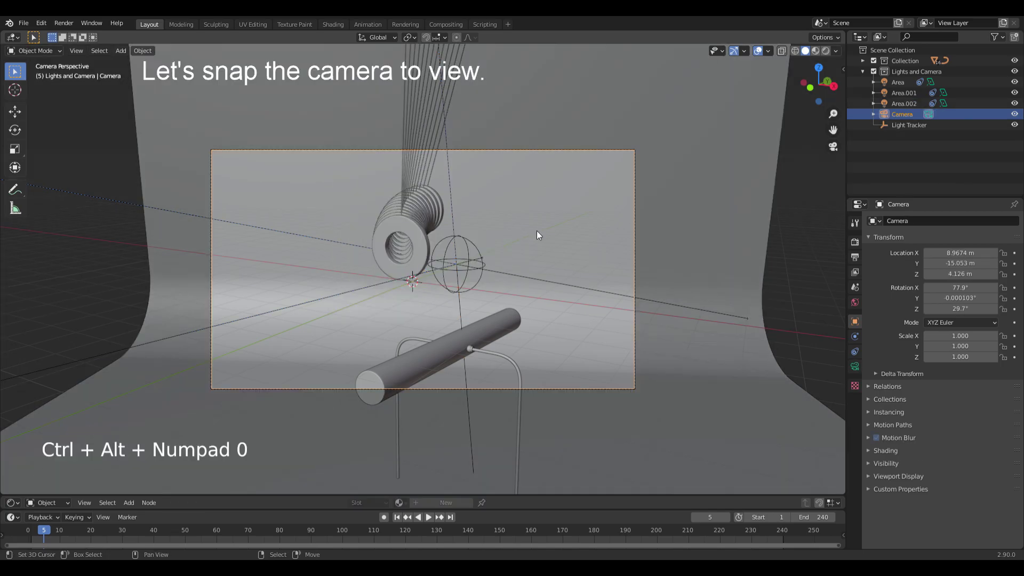
Set the camera's location to X 11.6 m, Y -22.5 m and Z 4.8 m
type("1.6")
key("Return")
left_click(965, 266)
type("-22.5")
key("Return")
left_click(960, 274)
type("4.8")
key("Return")
Set the camera's rotation to X 81°, Y 0° and Z 23.1°
left_click(958, 289)
type("81")
key("Return")
left_click(959, 298)
type("0")
key("Return")
left_click(948, 309)
type("23.1")
key("Return")
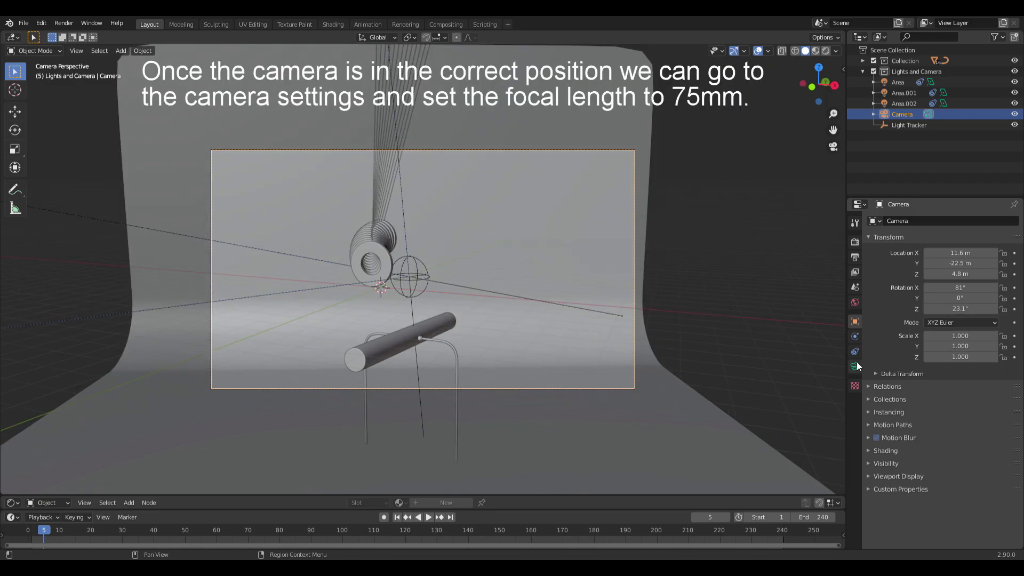
Set the camera's focal length to 75 mm
left_click(855, 366)
double_click(970, 271)
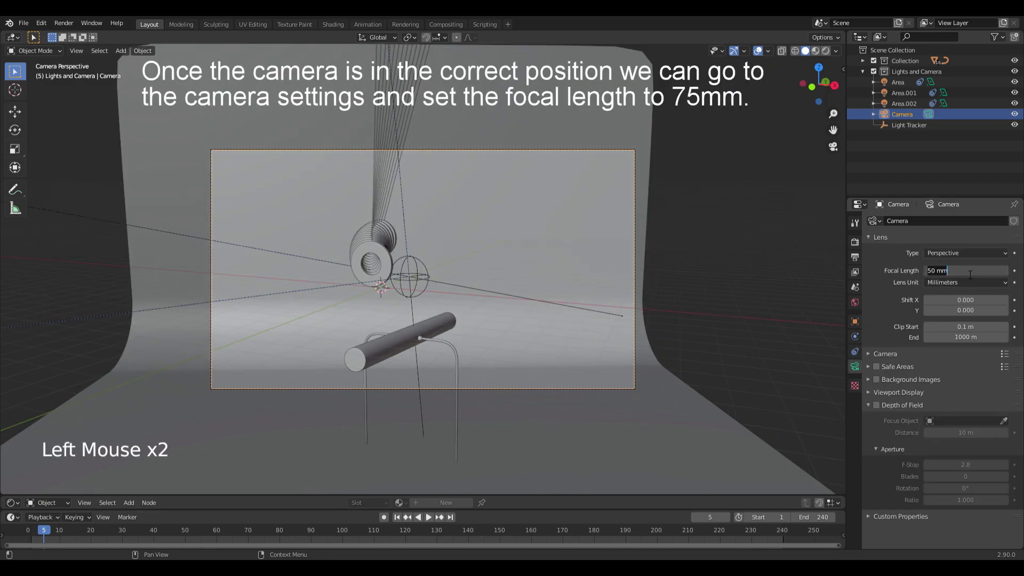
type("75")
key("Return")
Play the animation through the camera view to check it, stop playback and return to frame 1
scroll(464, 262, "up", 4)
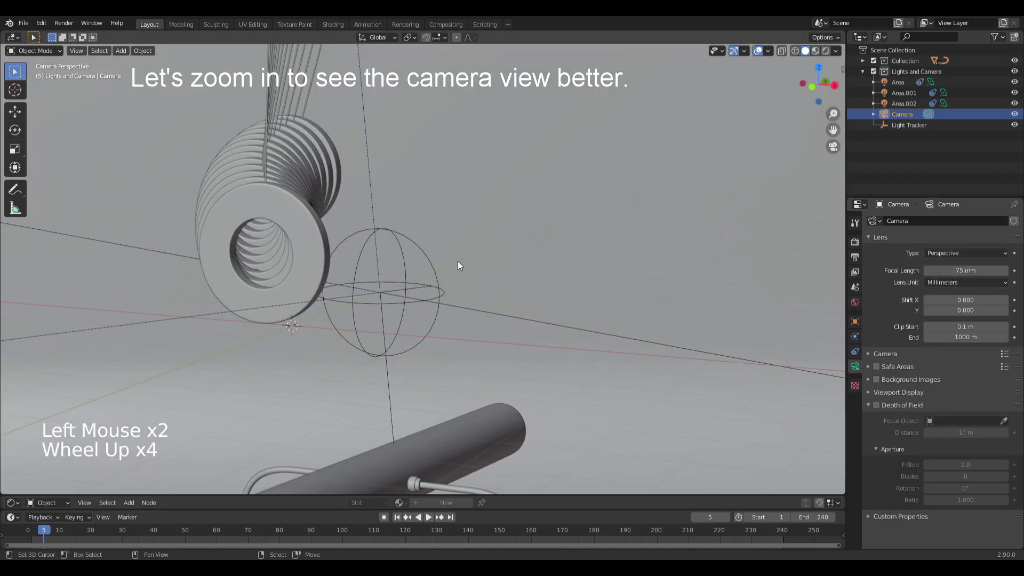
scroll(458, 265, "down", 1)
key("space")
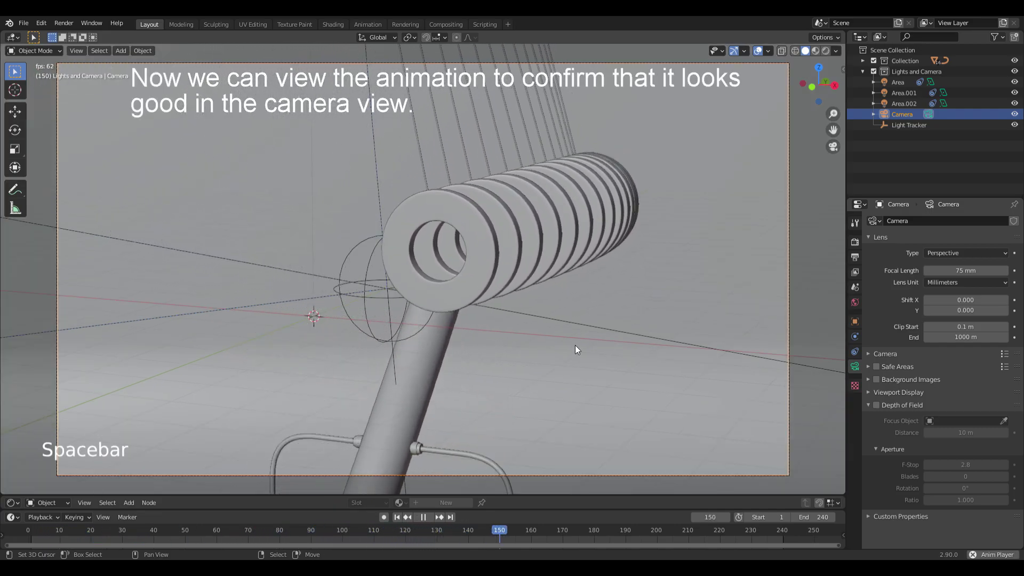
key("space")
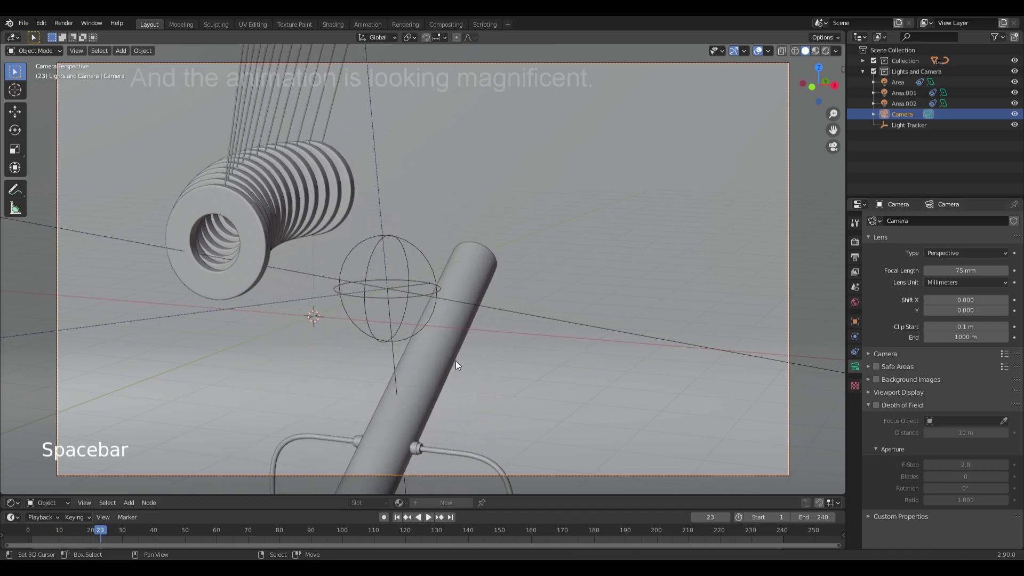
left_click(32, 530)
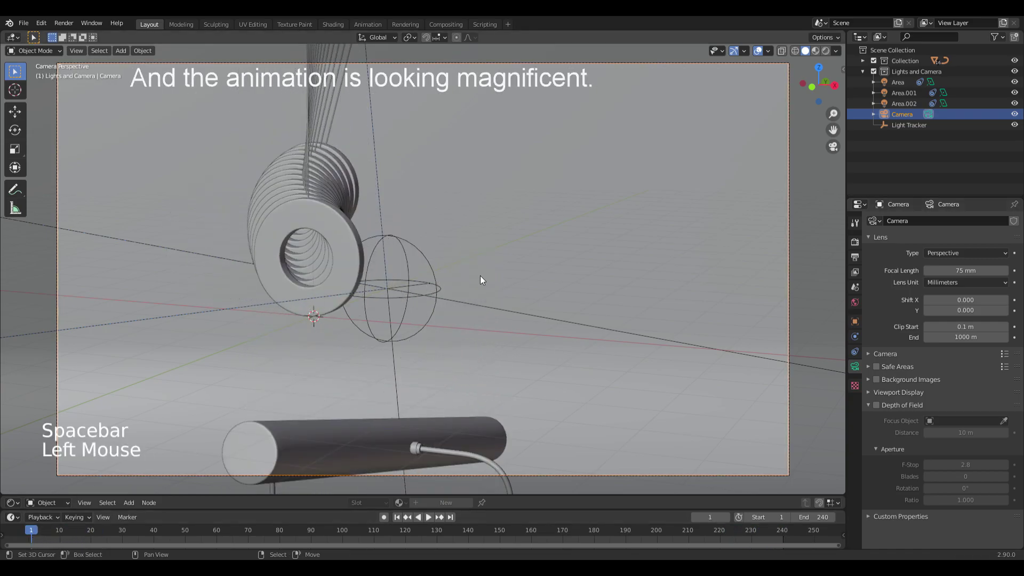
Enable the Denoising Data pass for the view layer and turn on Use Nodes in the compositor
left_click(853, 272)
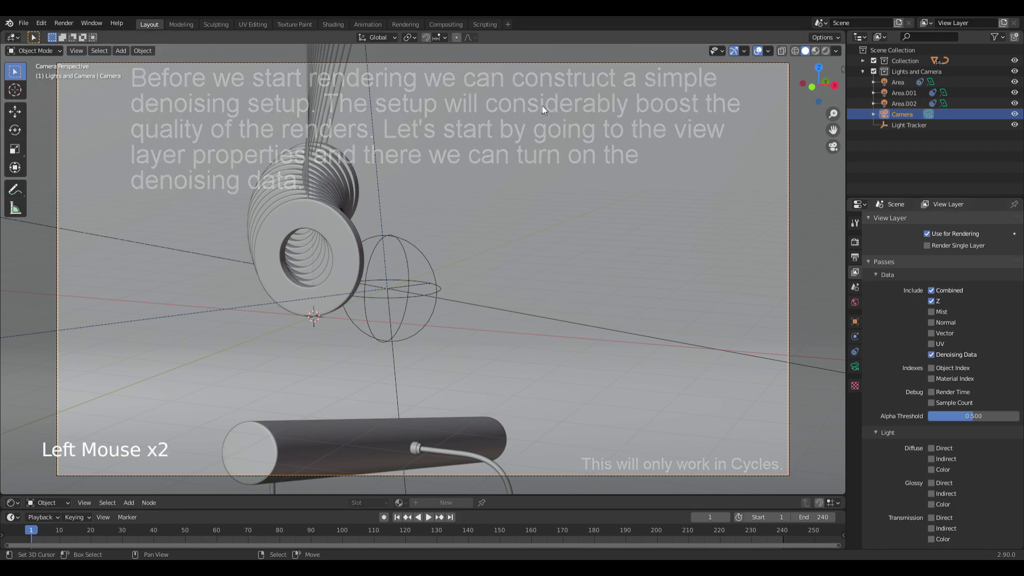
left_click(449, 24)
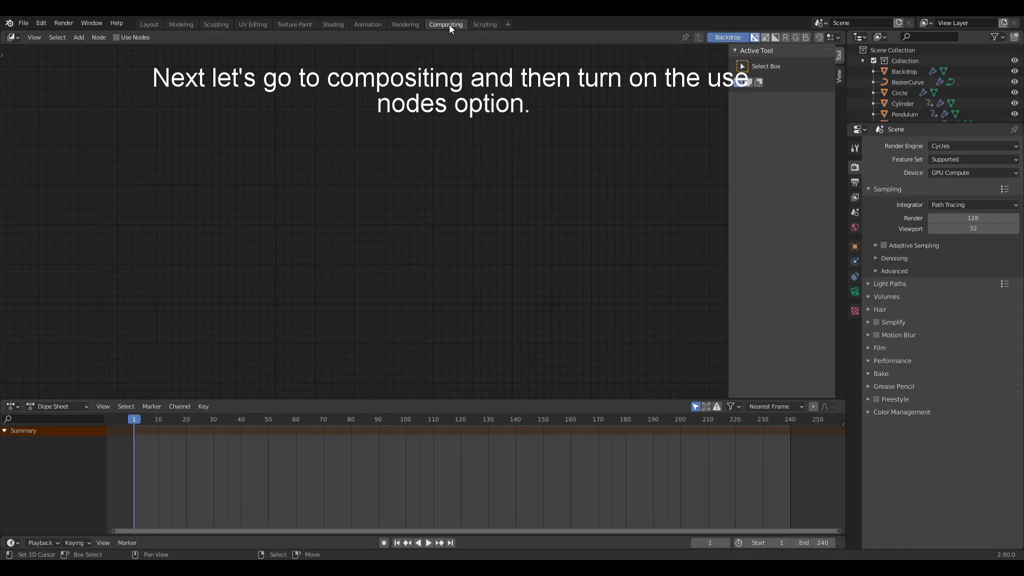
key("n")
left_click(117, 37)
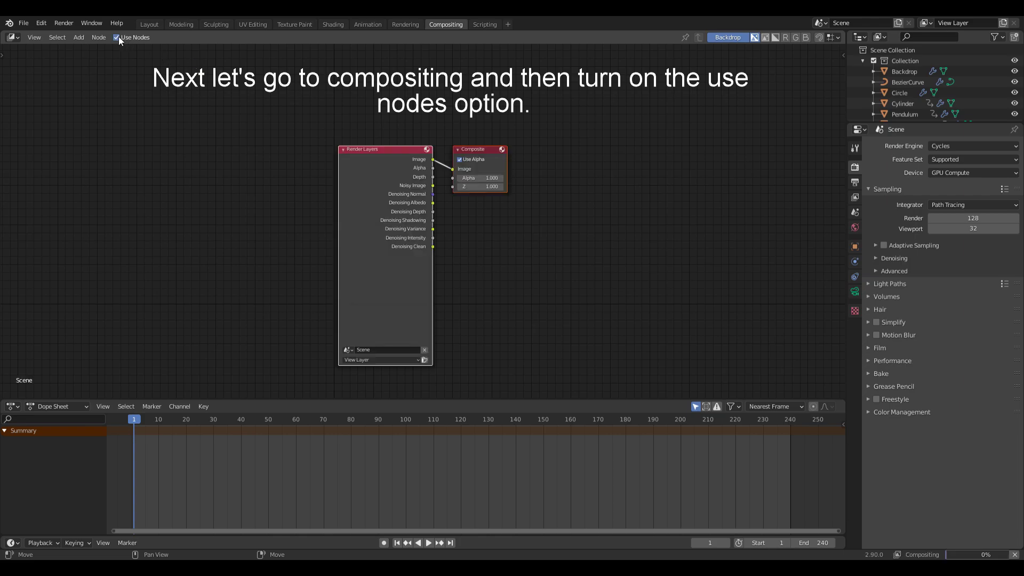
Insert a Denoise node between Render Layers and Composite and feed it the Noisy Image and Denoising Albedo outputs
left_click_drag(361, 173, 226, 172)
scroll(477, 224, "up", 2)
key("shift+a")
left_click(488, 239)
type("de")
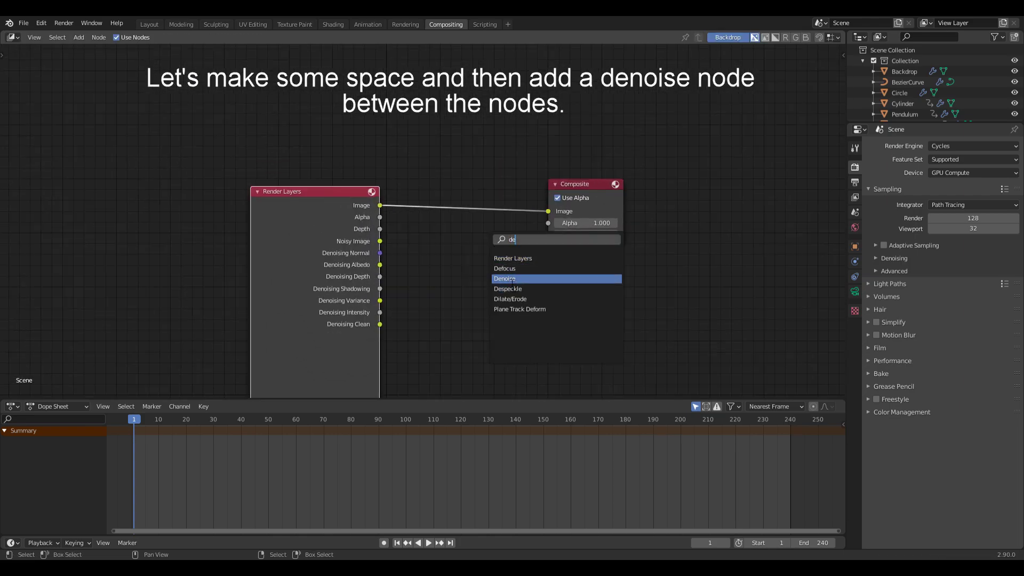
left_click(499, 279)
left_click(451, 217)
left_click_drag(381, 242, 429, 243)
left_click_drag(380, 264, 430, 255)
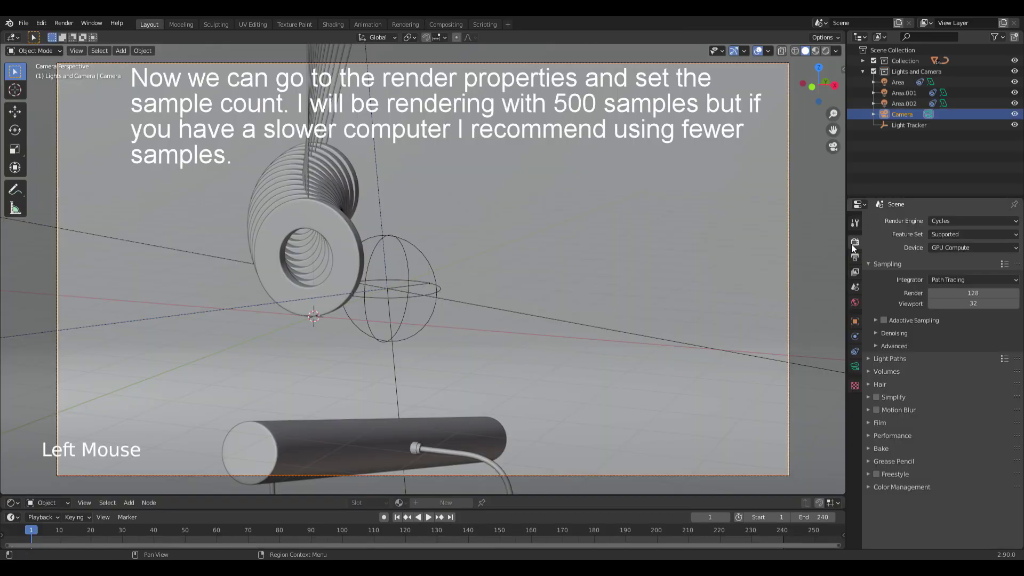
Set the Cycles render sample count to 500
double_click(970, 294)
type("500")
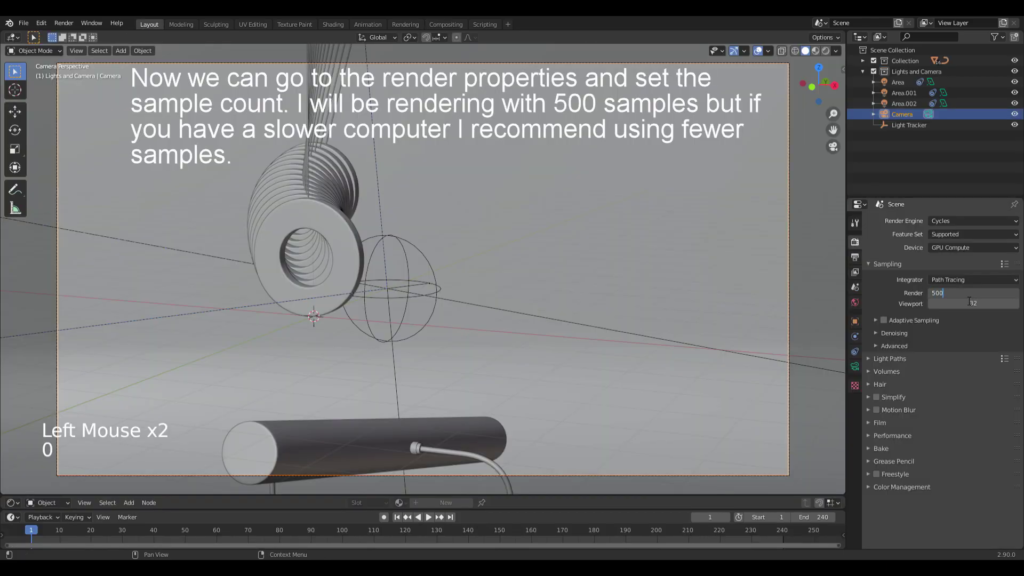
key("Return")
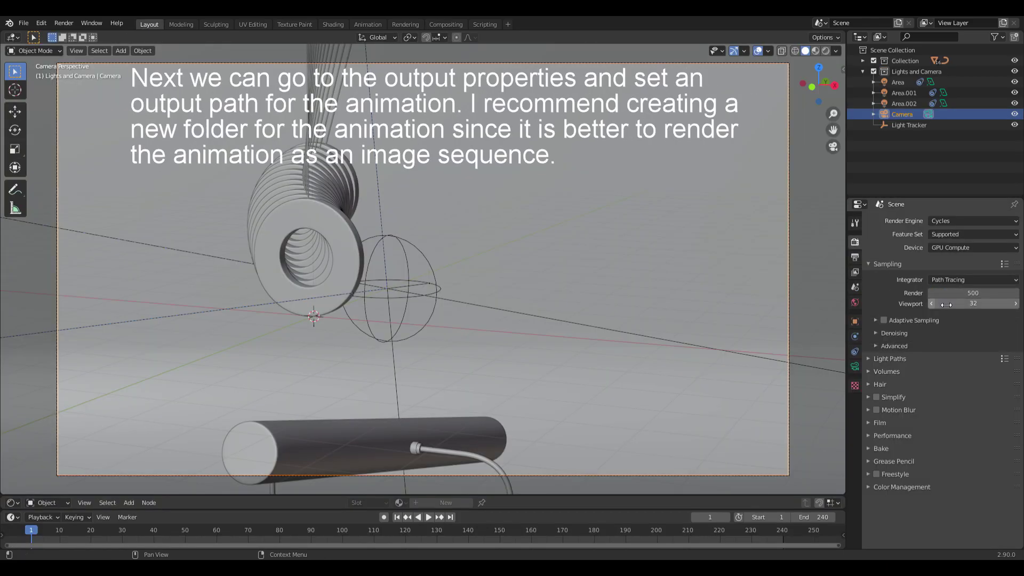
Set the output folder to C:\tmp\Blender 2.8\ and start rendering the animation as a PNG image sequence
left_click(855, 257)
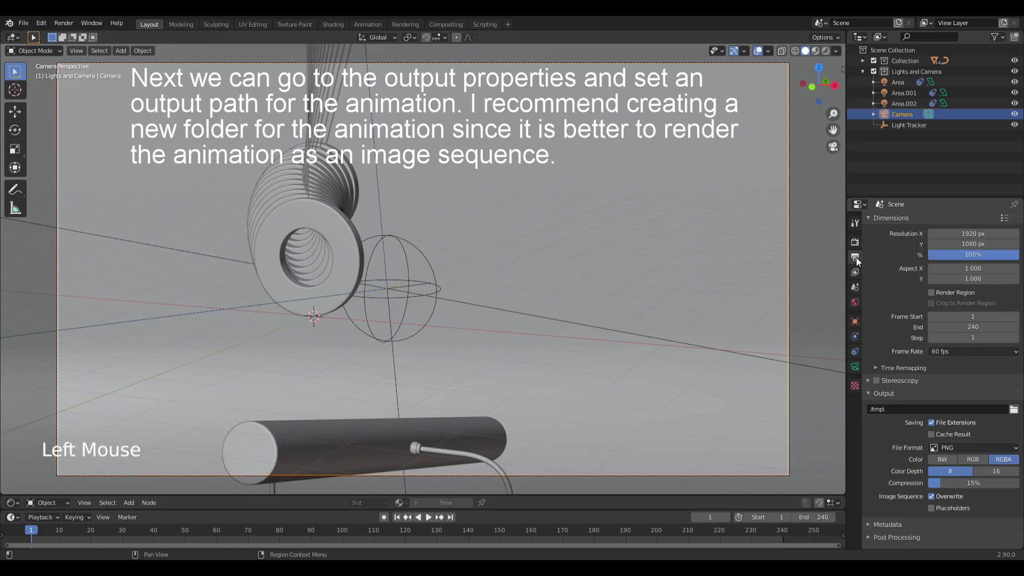
scroll(949, 390, "down", 2)
left_click(1013, 410)
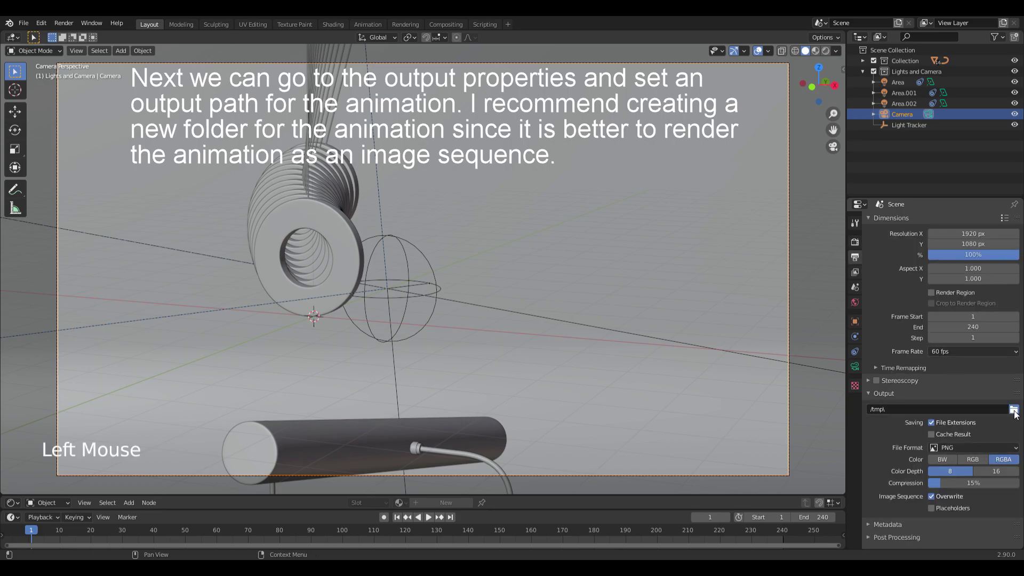
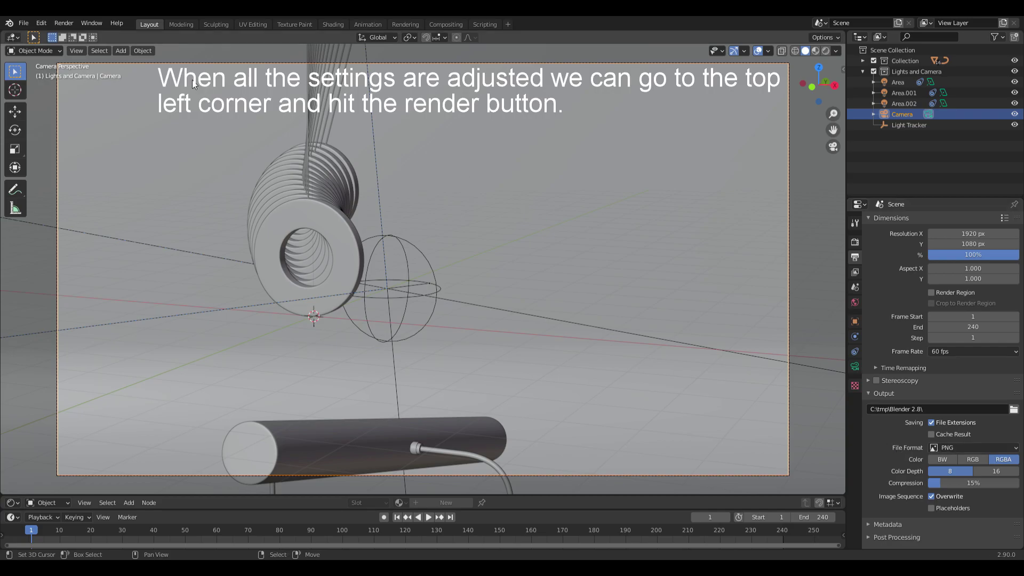
left_click(65, 22)
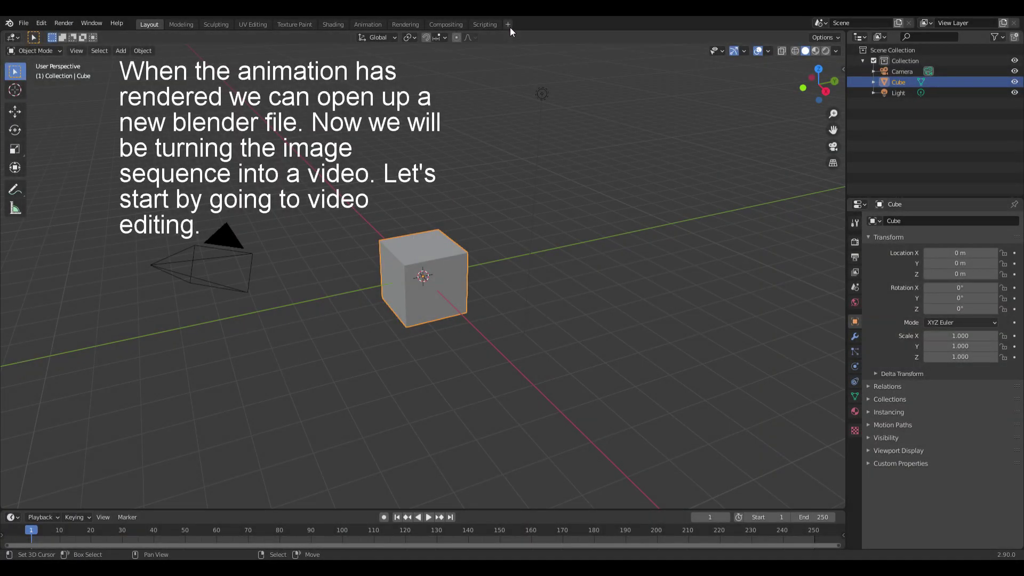
In a new file, add a Video Editing workspace and load the 240 rendered PNG frames as an image sequence strip
left_click(509, 25)
mouse_move(484, 86)
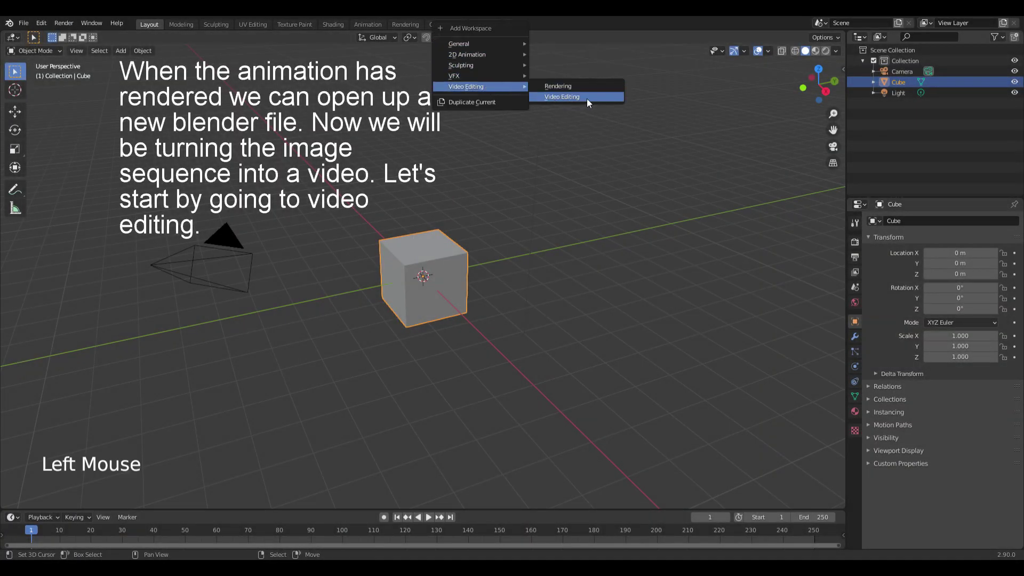
left_click(575, 98)
left_click(161, 299)
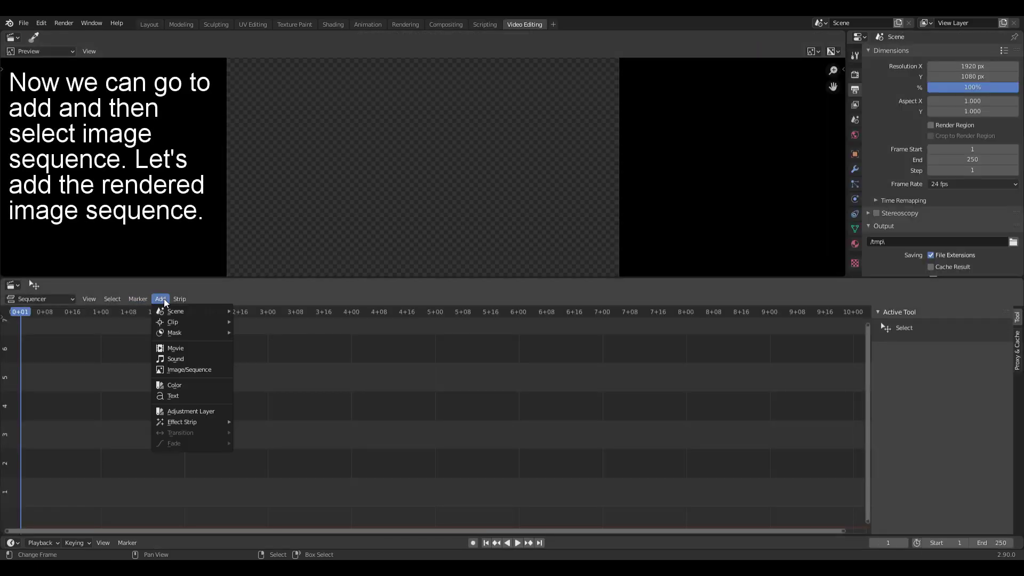
left_click(176, 371)
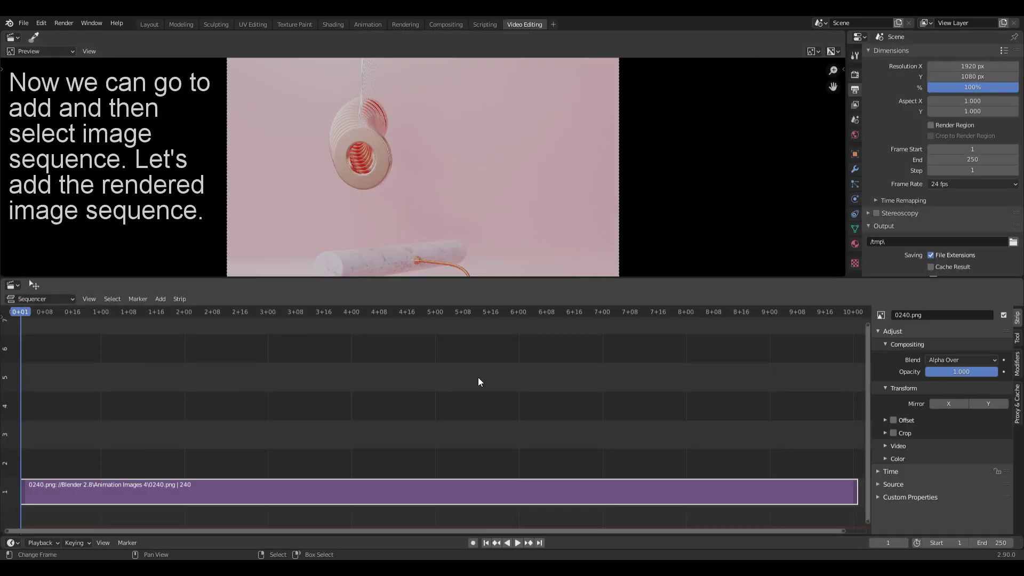
Enlarge the video preview and set the frame rate to 60 fps and the end frame to 240
left_click_drag(814, 284, 815, 523)
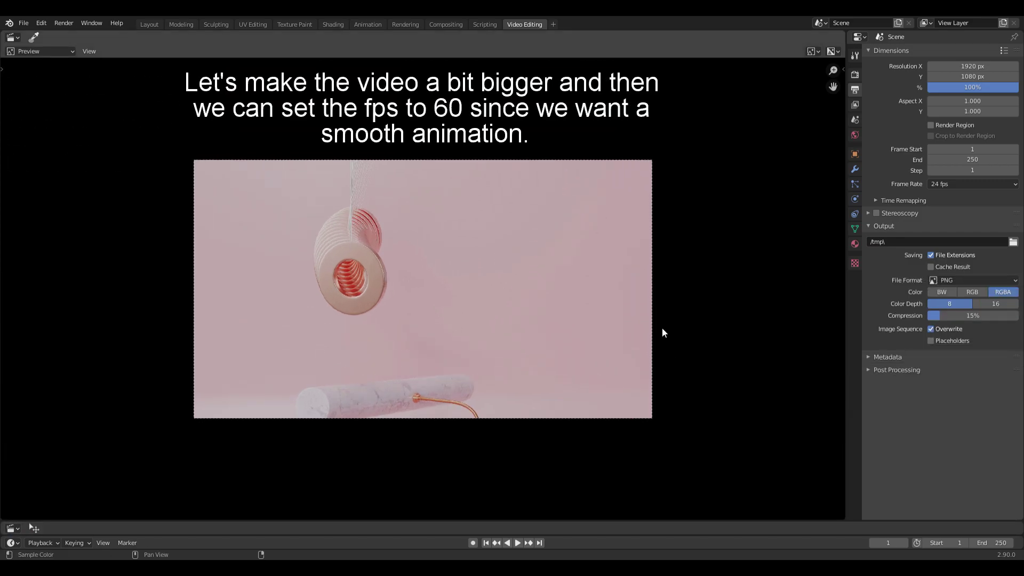
left_click(983, 184)
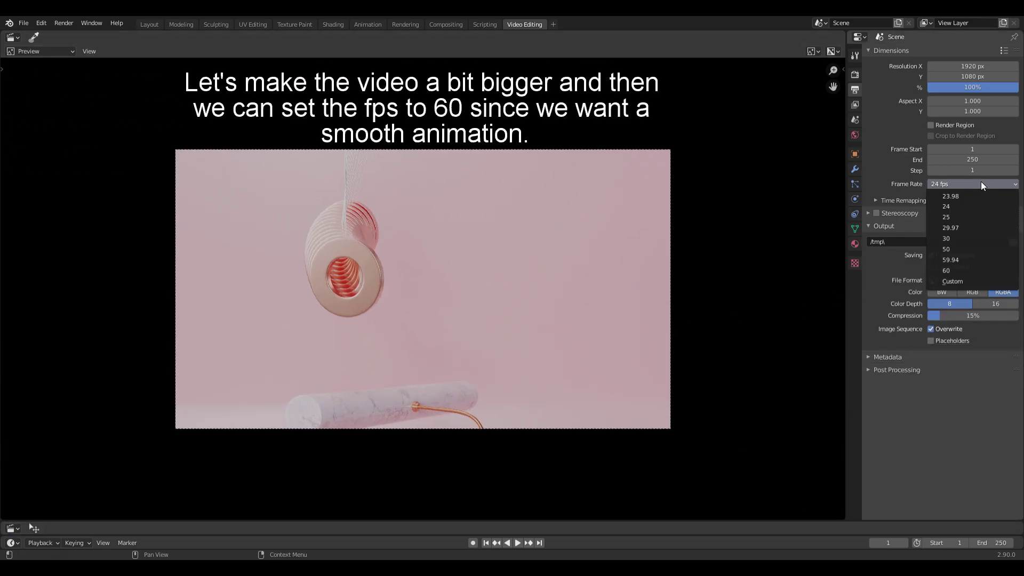
left_click(955, 270)
left_click(976, 161)
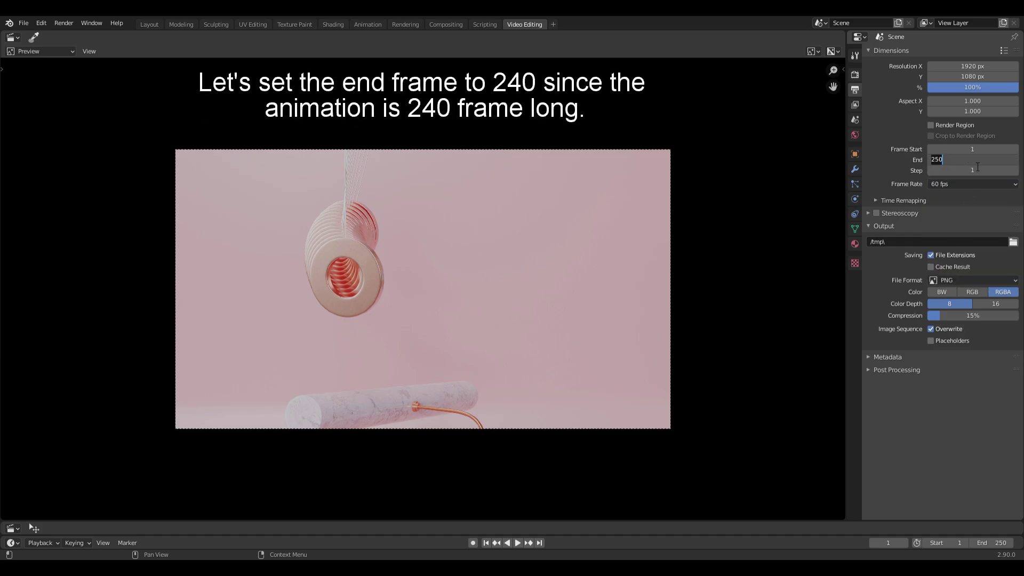
type("240")
key("Return")
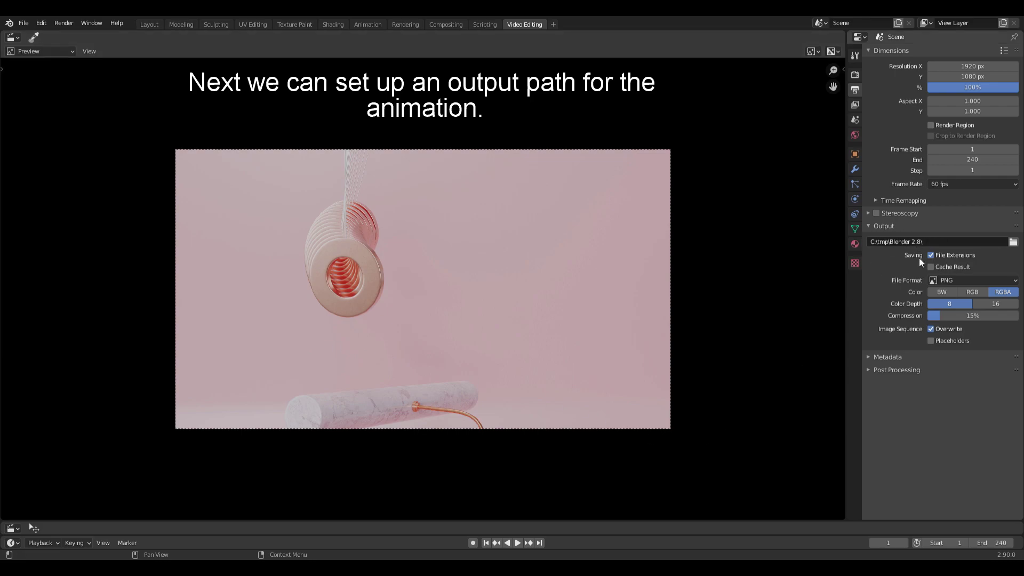
Set the output format to FFmpeg video with an MPEG-4 container and perceptually lossless output quality
left_click(965, 280)
left_click(980, 344)
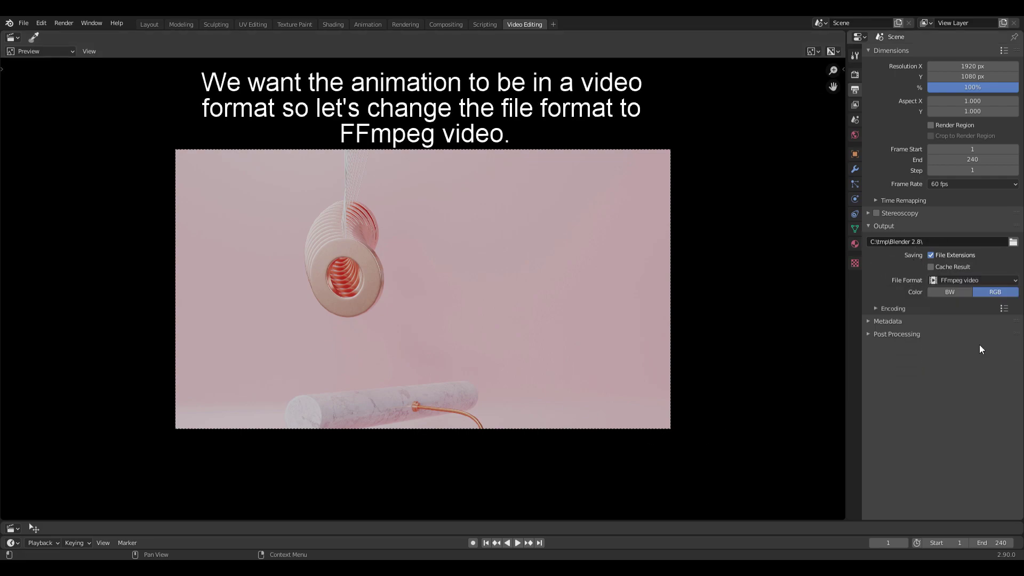
left_click(894, 308)
left_click(956, 325)
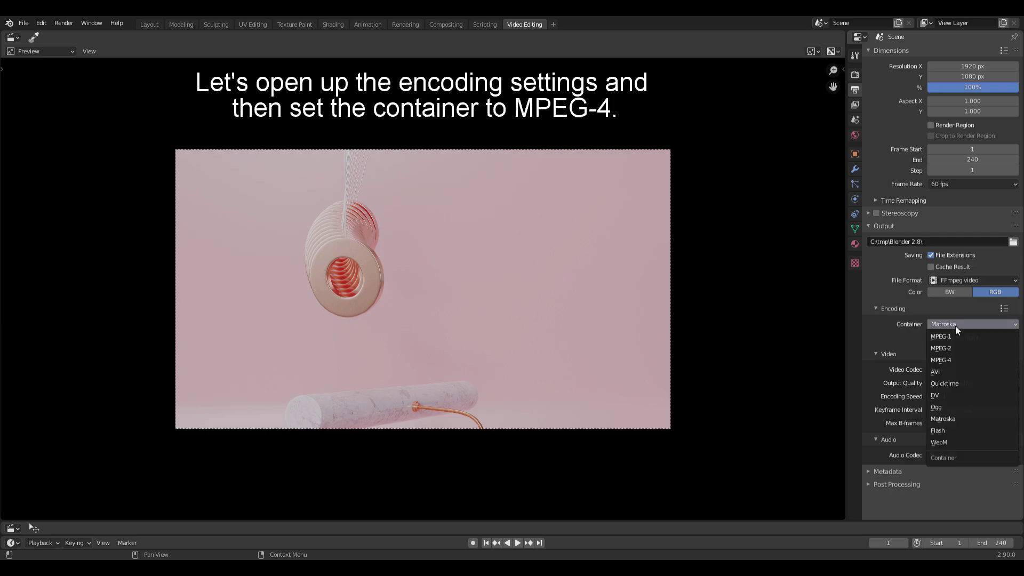
left_click(948, 358)
left_click(958, 383)
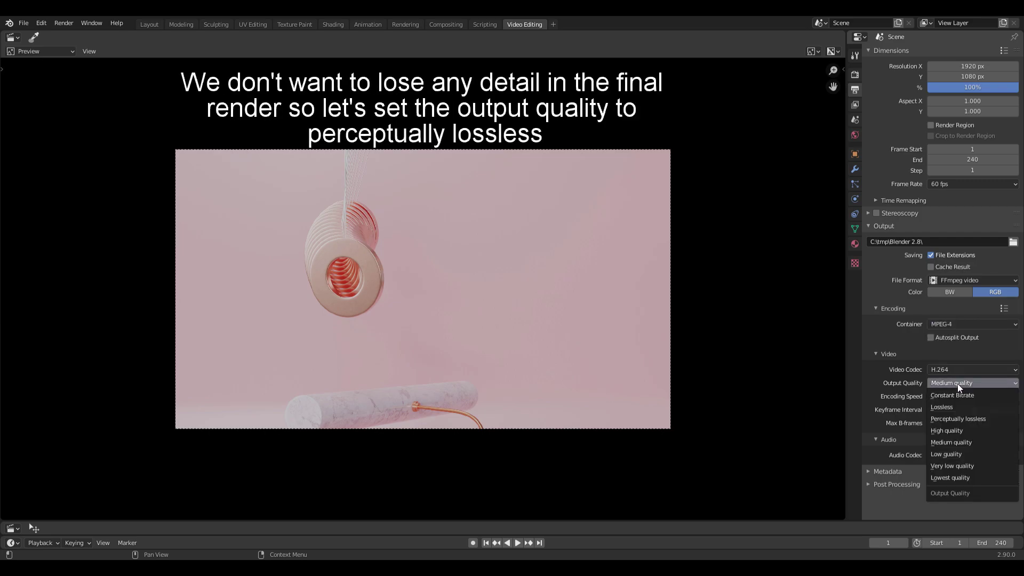
left_click(955, 419)
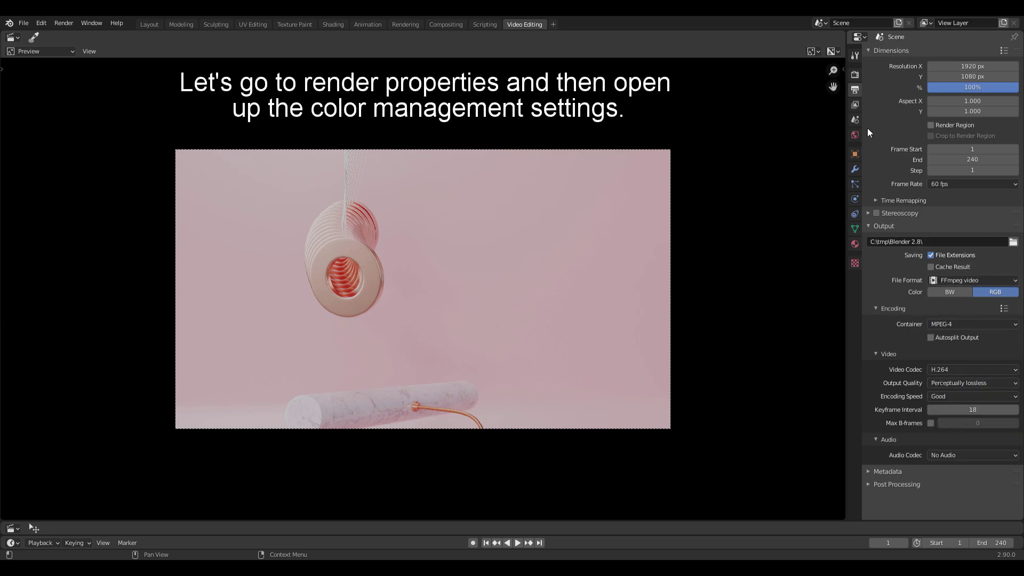
Change the color management view transform to Standard
left_click(855, 76)
left_click(918, 318)
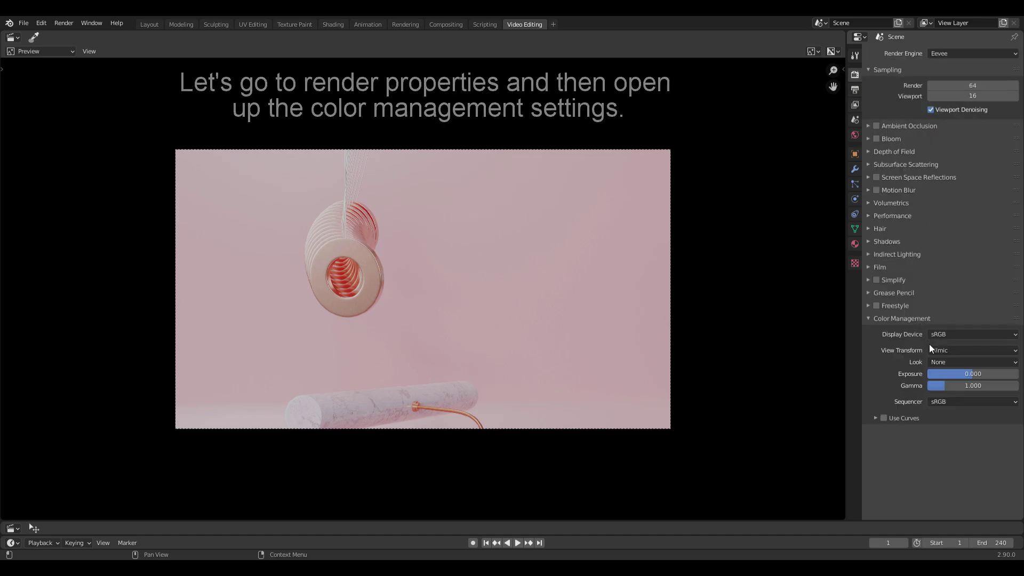
left_click(945, 350)
left_click(945, 364)
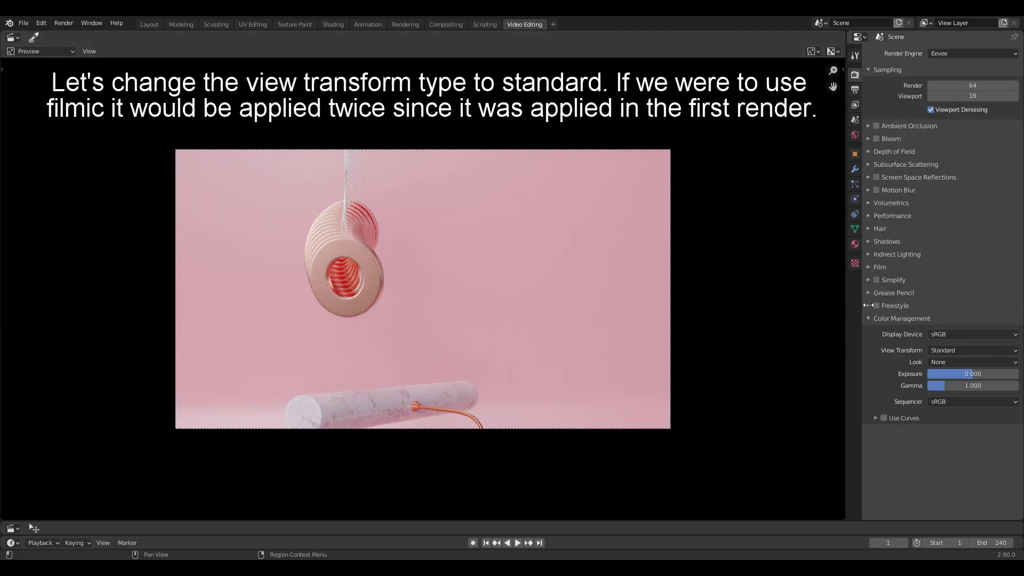
scroll(545, 287, "up", 1)
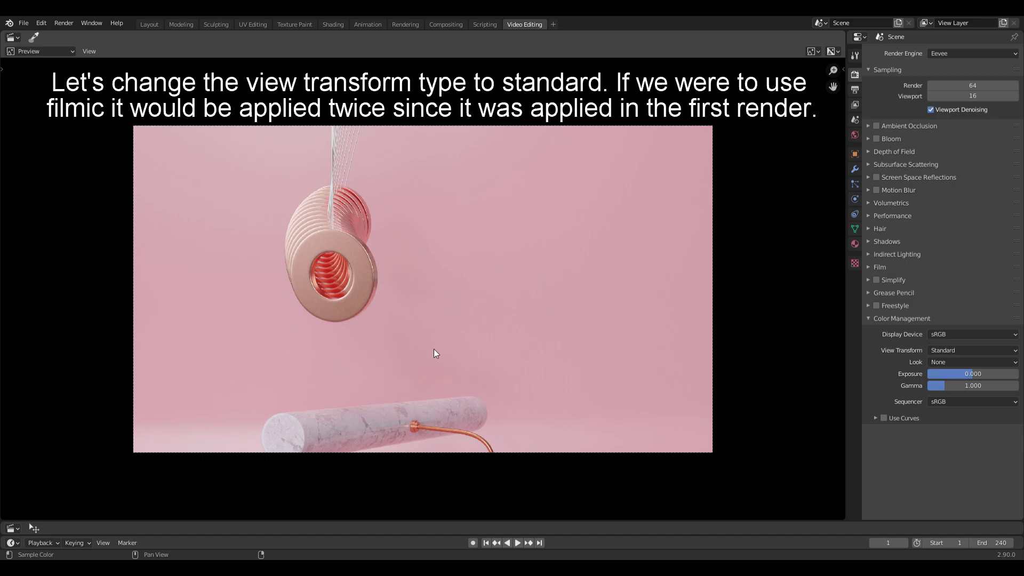
Review the output settings and start rendering the sequence as a video
left_click(855, 90)
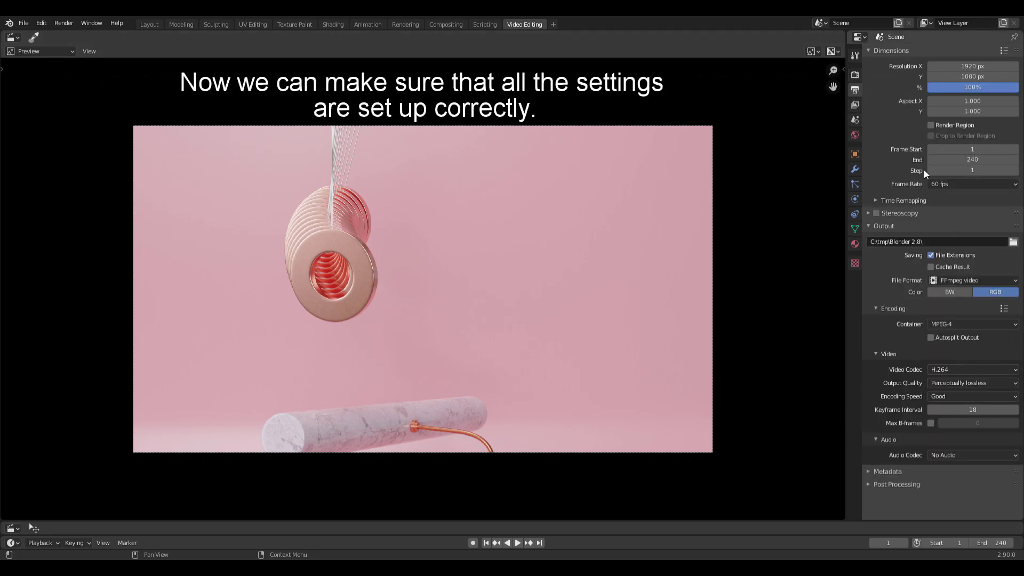
left_click(64, 23)
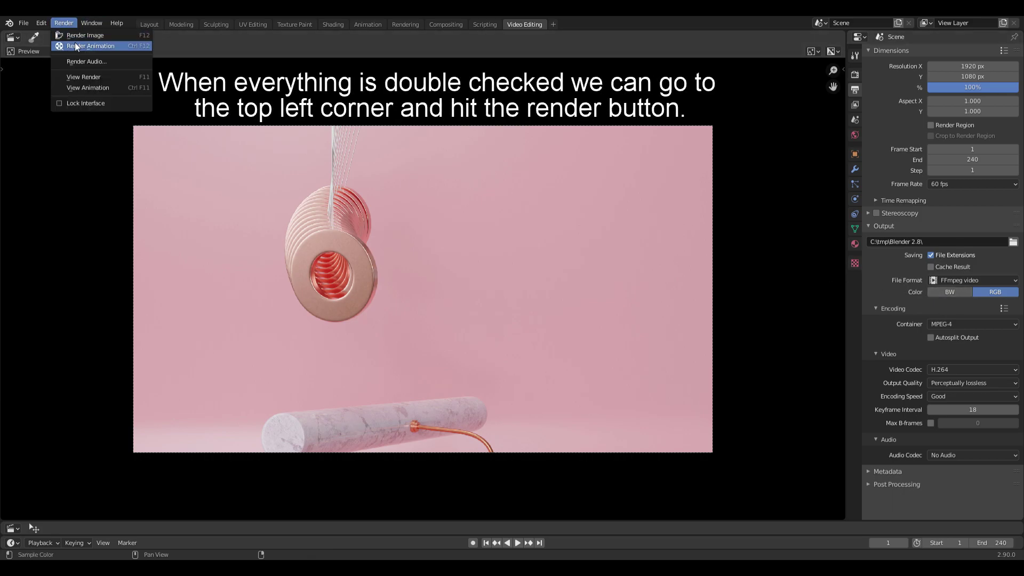